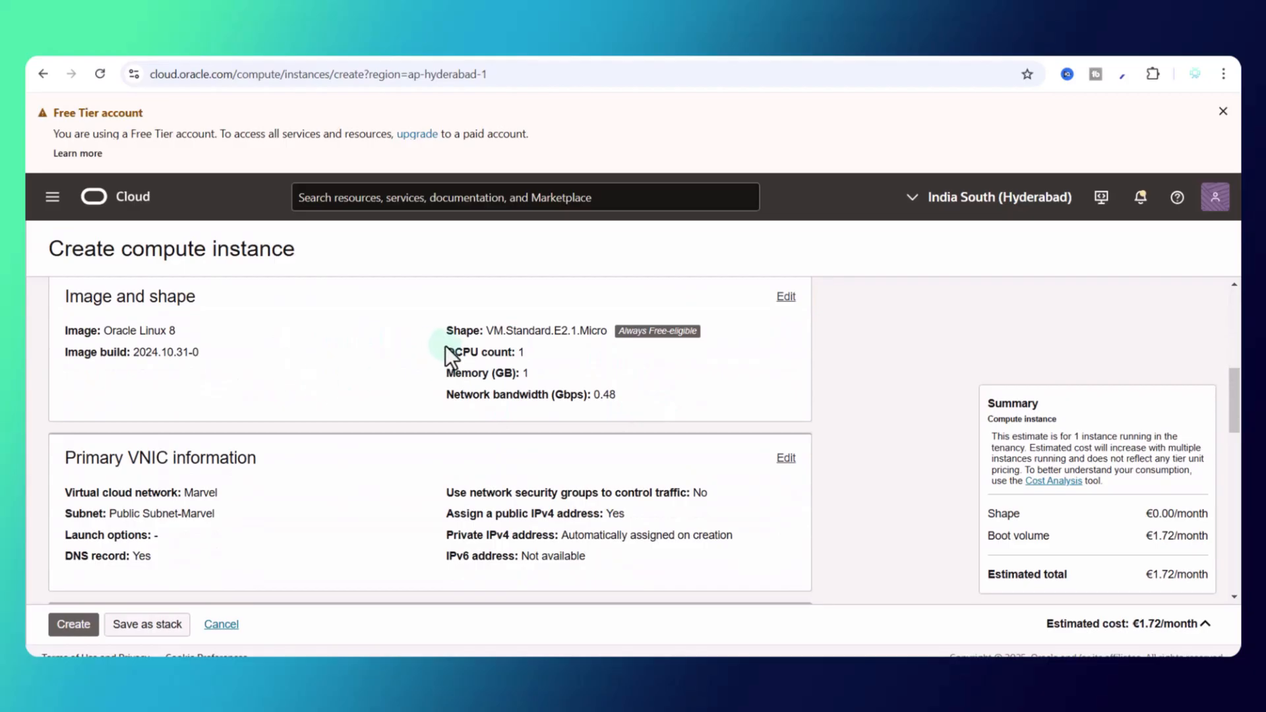
Step: Open the image and shape section of the Create compute instance form for editing
{"action": "left_click", "coordinate": [786, 296]}
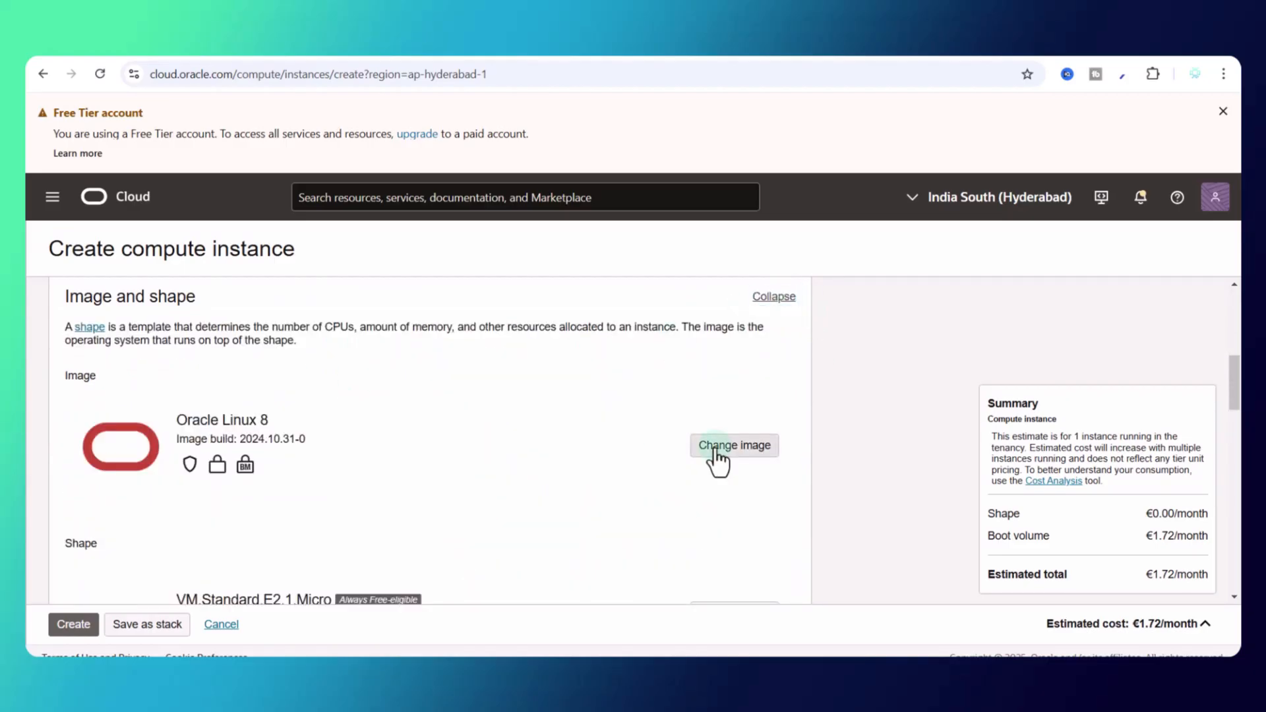
Step: Change the instance image to Canonical Ubuntu 22.04
{"action": "left_click", "coordinate": [725, 448]}
{"action": "left_click", "coordinate": [718, 341]}
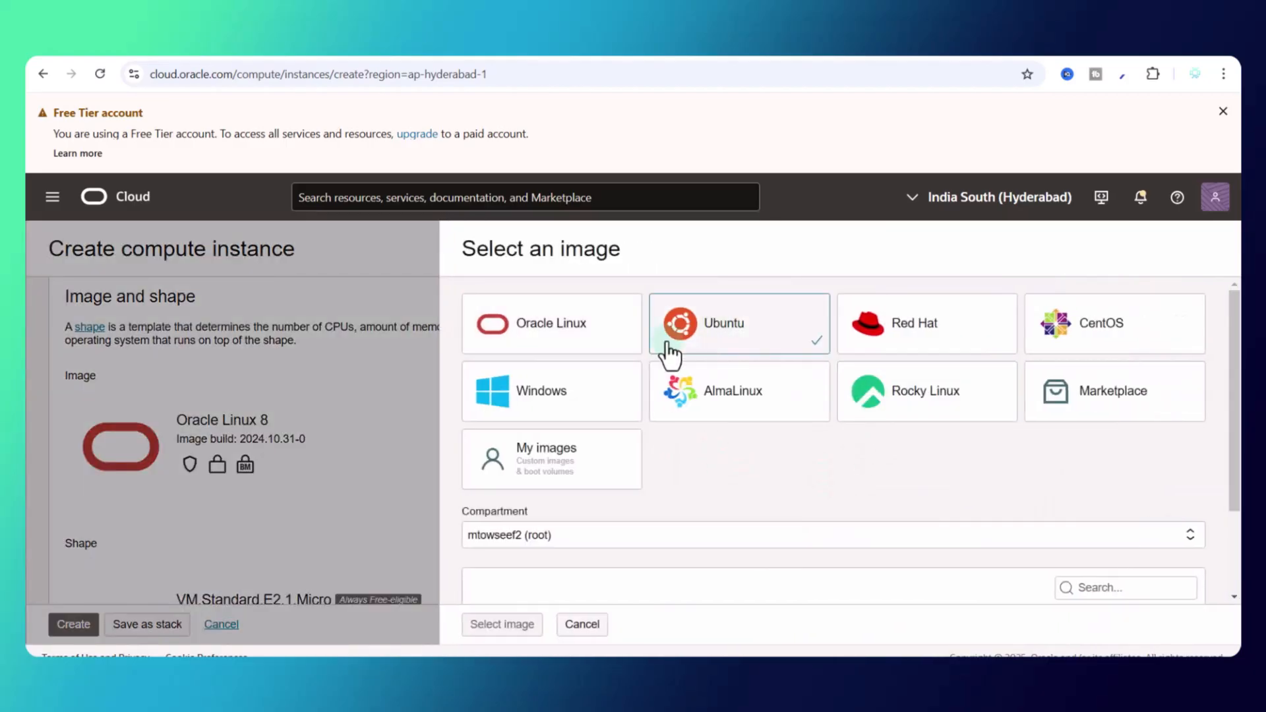
{"action": "scroll", "coordinate": [627, 387], "scroll_direction": "down", "scroll_amount": 3}
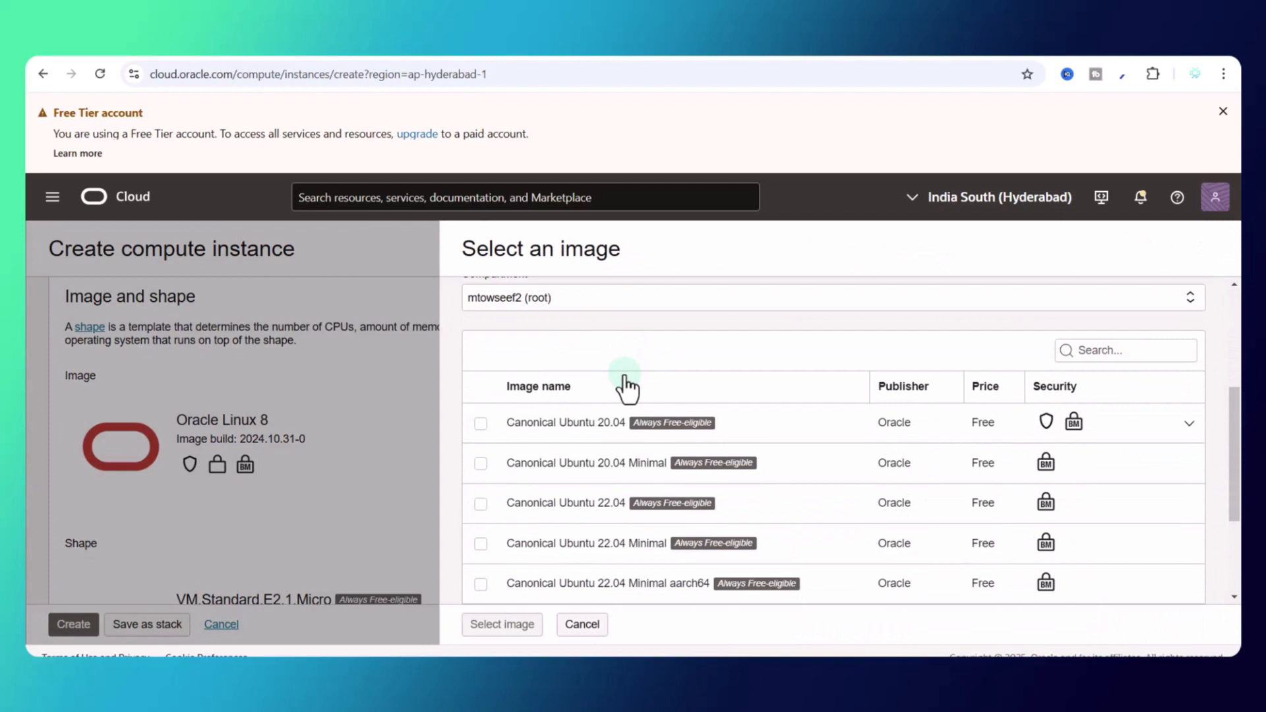
{"action": "left_click", "coordinate": [481, 505]}
{"action": "left_click", "coordinate": [501, 624]}
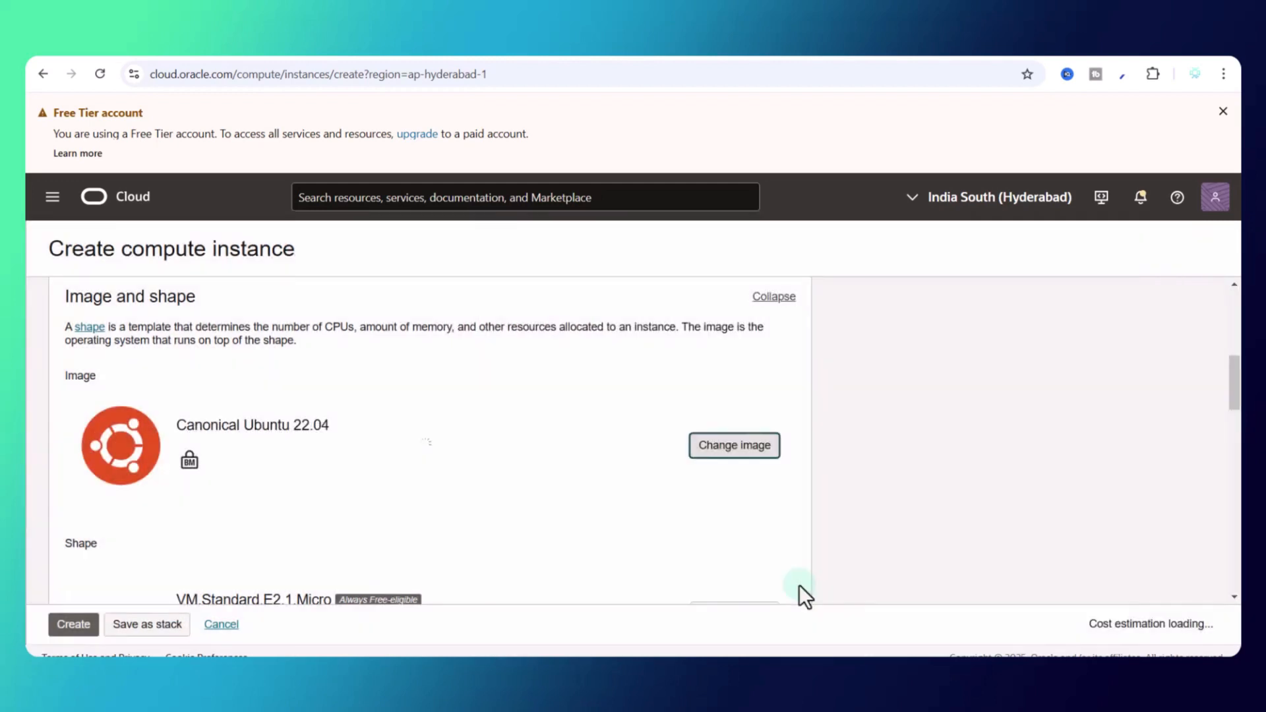
Step: Set the SSH key option to paste public keys
{"action": "scroll", "coordinate": [294, 429], "scroll_direction": "down", "scroll_amount": 3}
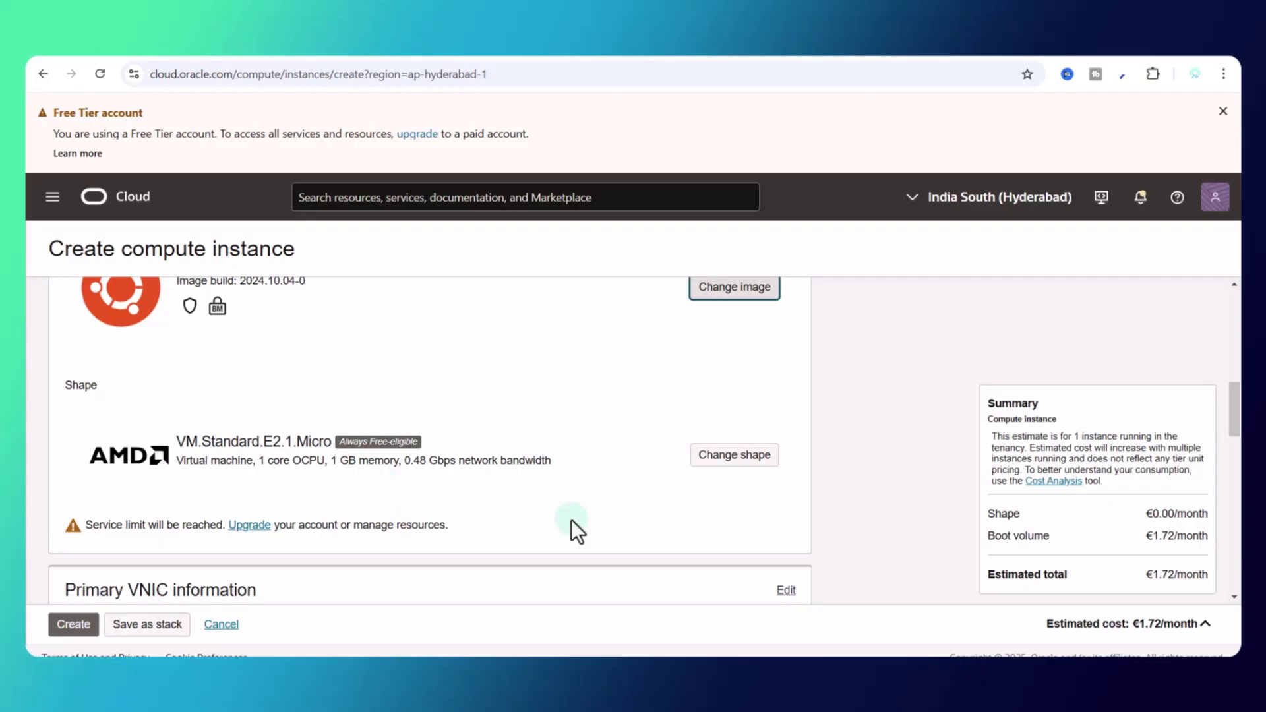
{"action": "scroll", "coordinate": [456, 484], "scroll_direction": "down", "scroll_amount": 1}
{"action": "scroll", "coordinate": [449, 389], "scroll_direction": "down", "scroll_amount": 5}
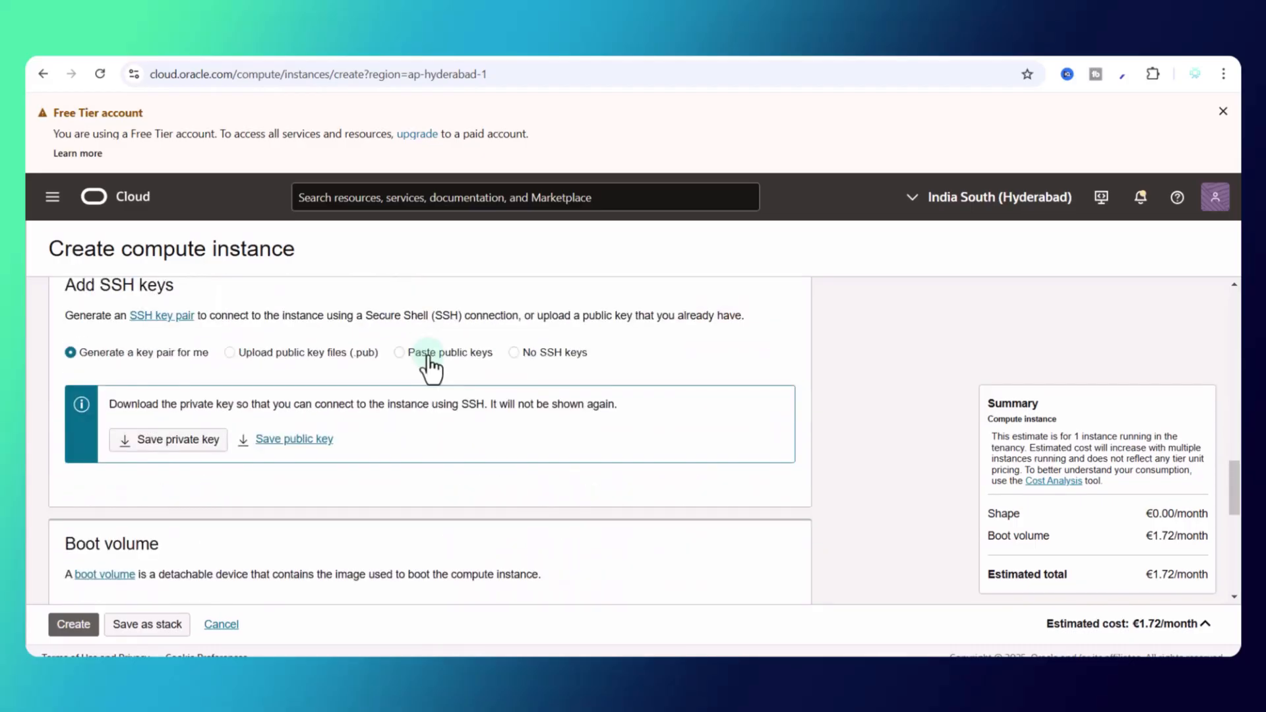
{"action": "scroll", "coordinate": [402, 464], "scroll_direction": "up", "scroll_amount": 1}
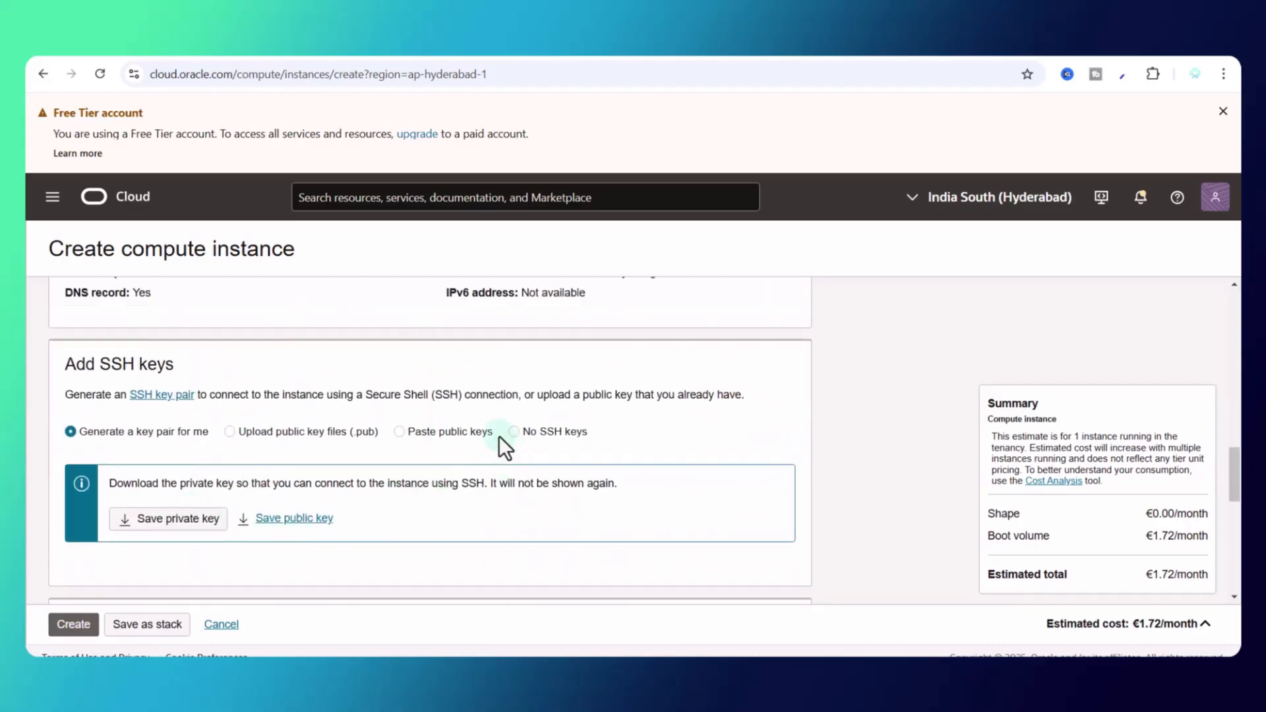
{"action": "left_click", "coordinate": [416, 434]}
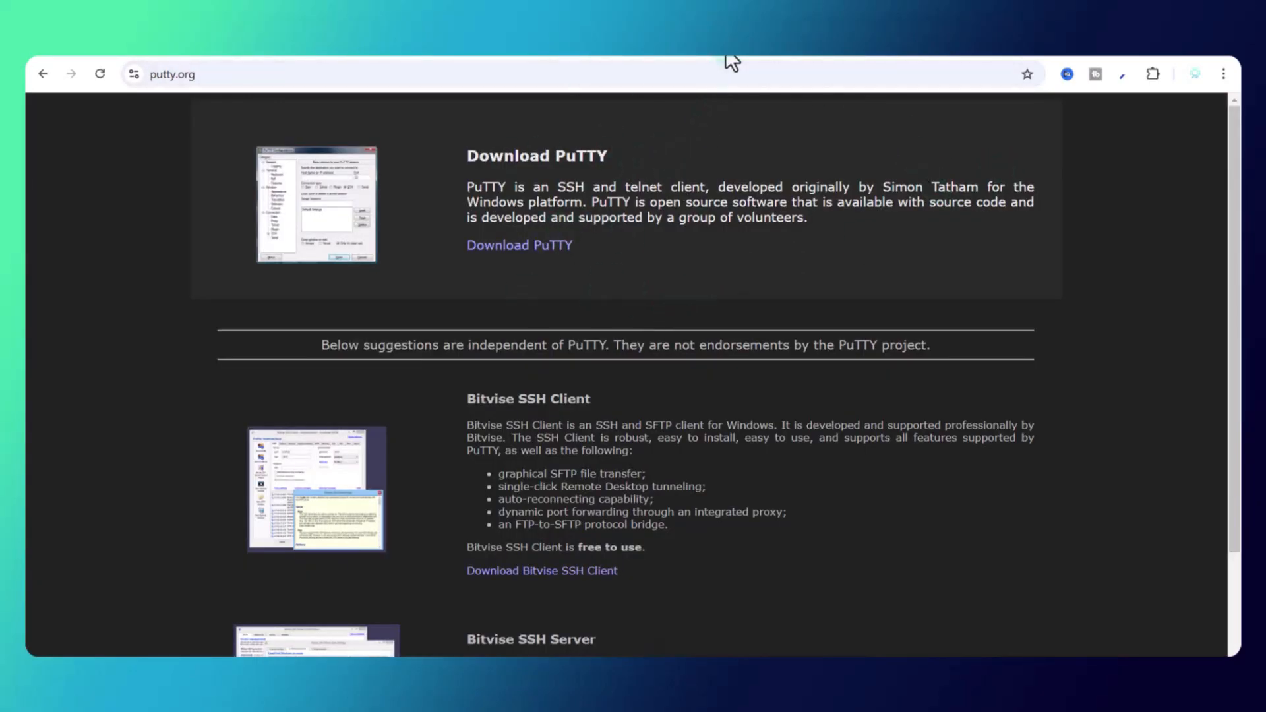
Step: Generate a new RSA key pair in PuTTYgen, protected by a passphrase
{"action": "key", "text": "super"}
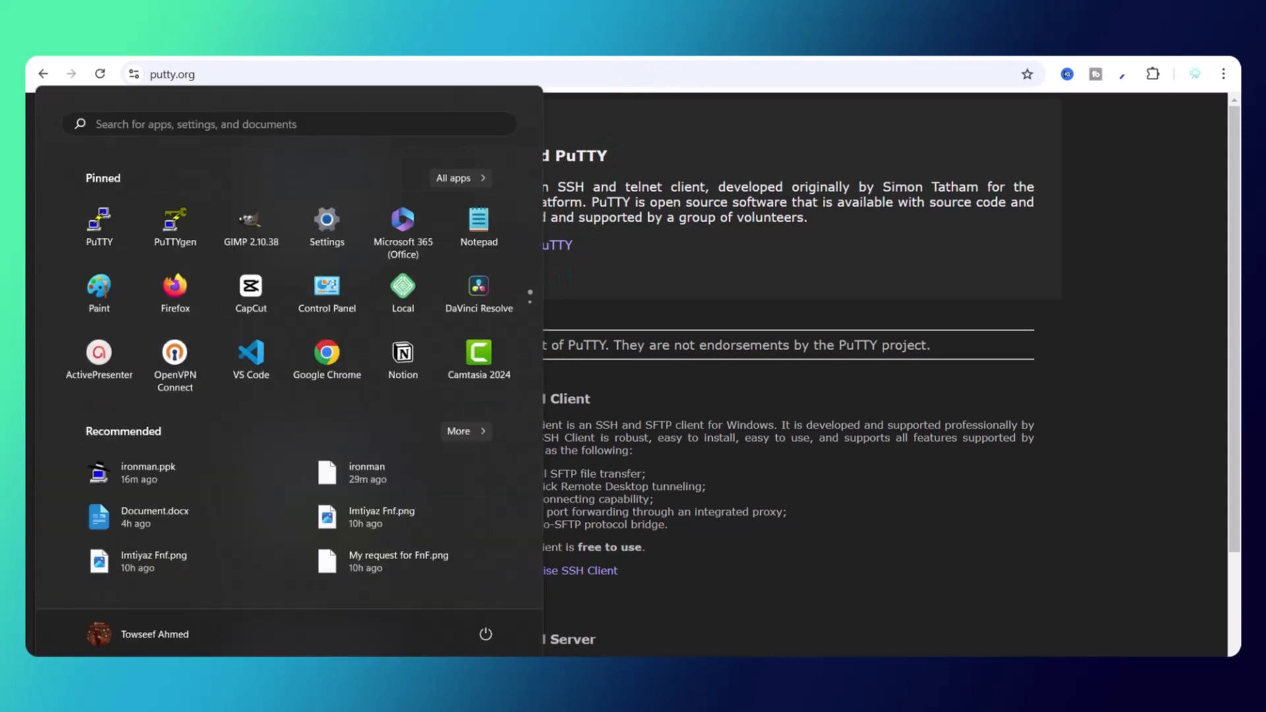
{"action": "left_click", "coordinate": [186, 231]}
{"action": "left_click", "coordinate": [811, 416]}
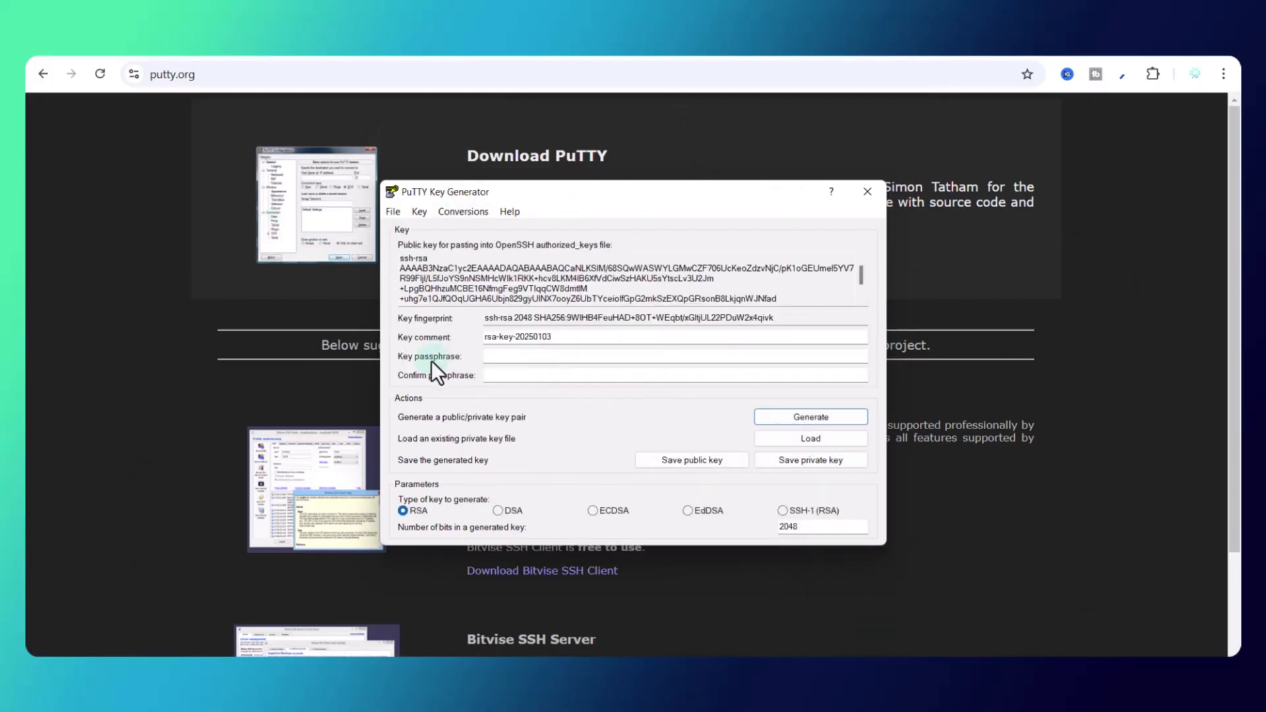
{"action": "left_click", "coordinate": [488, 360]}
{"action": "type", "text": "•"}
{"action": "type", "text": "•••••••"}
{"action": "key", "text": "Tab"}
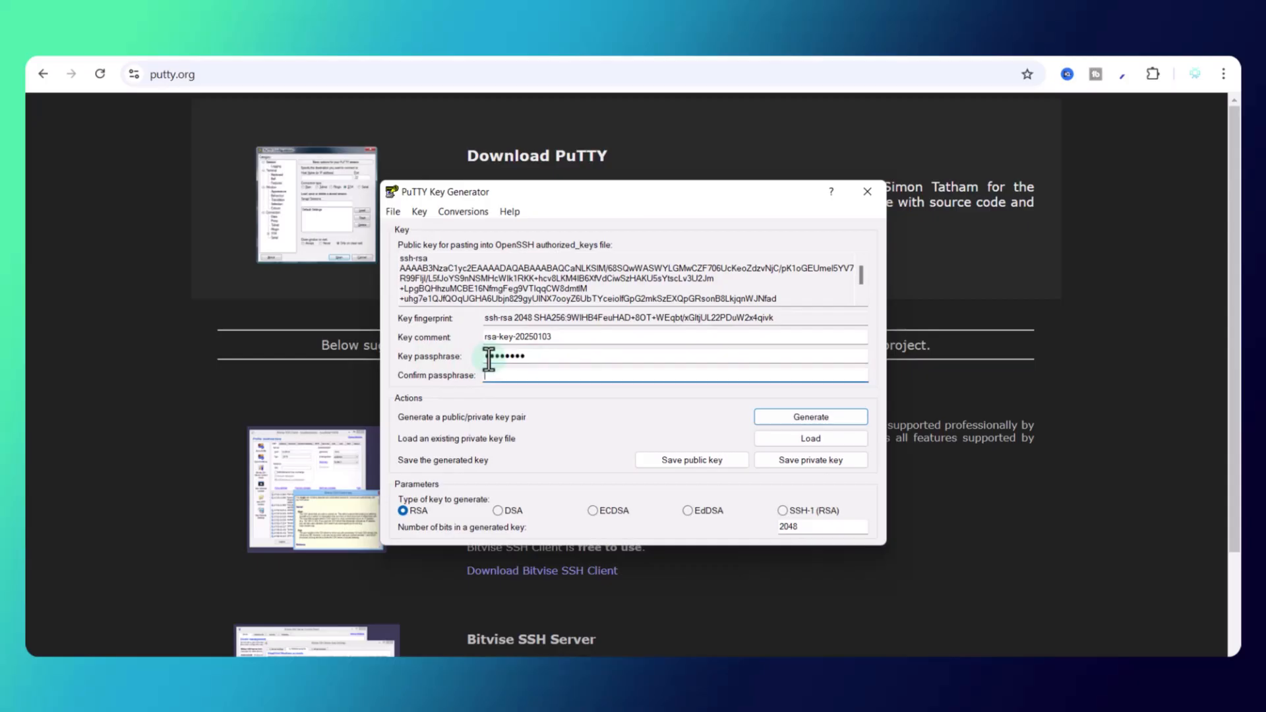
{"action": "type", "text": "••••••••"}
Step: Save the private key as toffycloud and the public key as toffypub, then select the public key text
{"action": "left_click", "coordinate": [811, 465]}
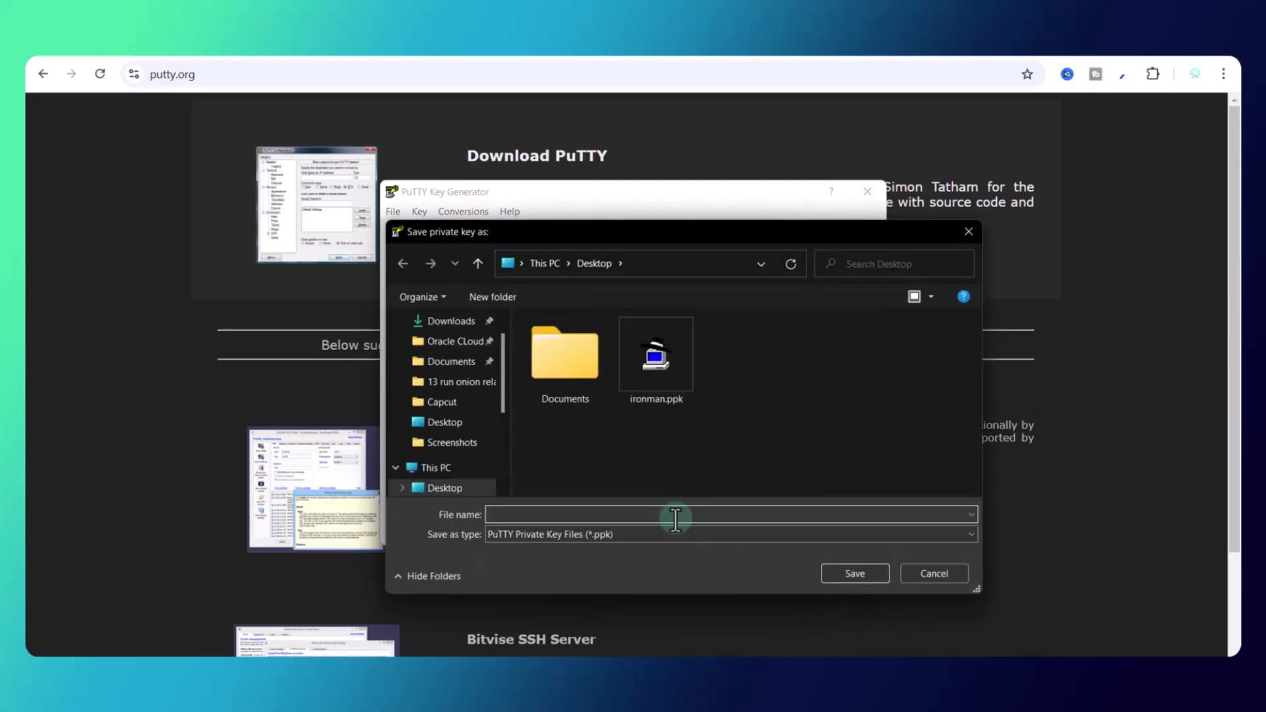
{"action": "type", "text": "toffycloud"}
{"action": "key", "text": "Return"}
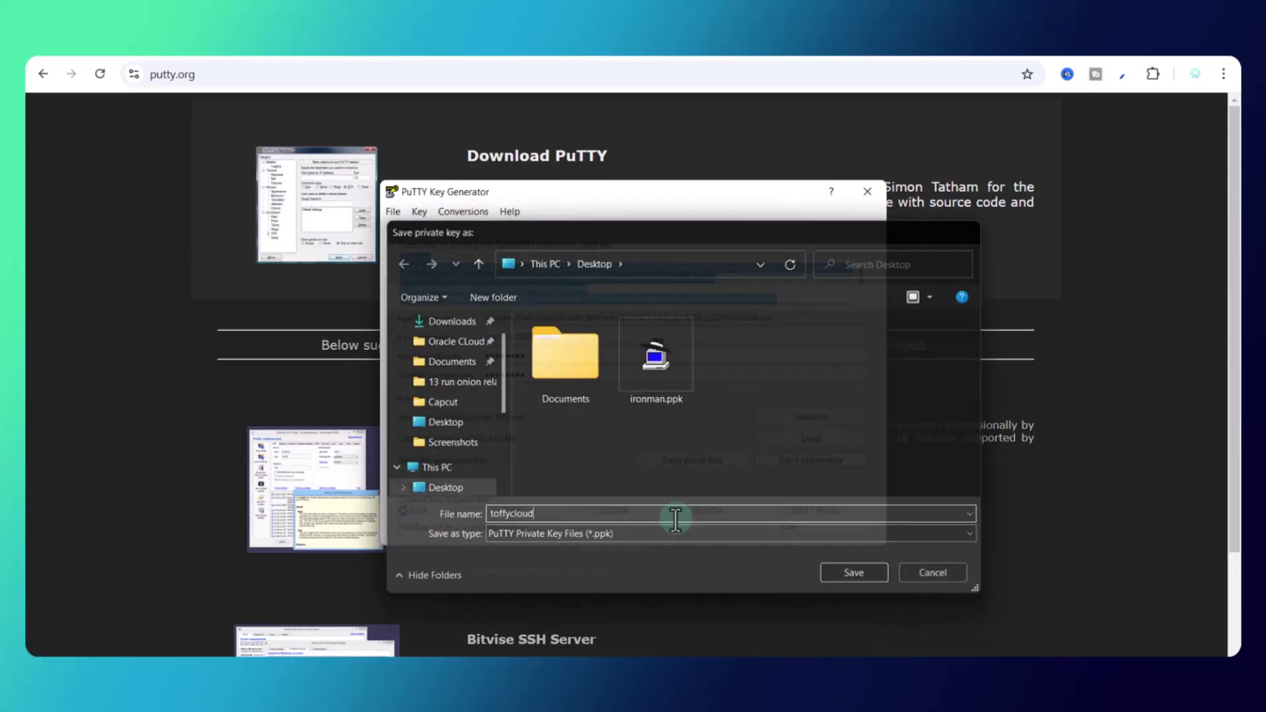
{"action": "left_click", "coordinate": [656, 460]}
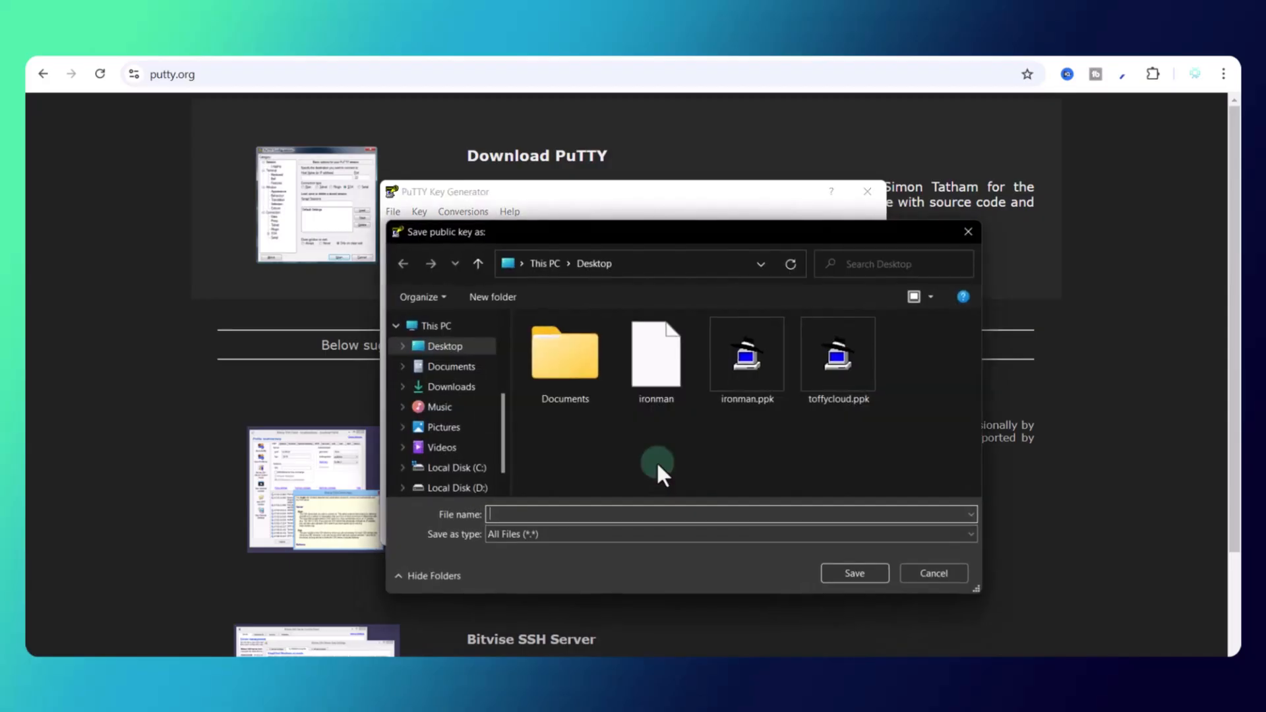
{"action": "type", "text": "toffypub"}
{"action": "key", "text": "Return"}
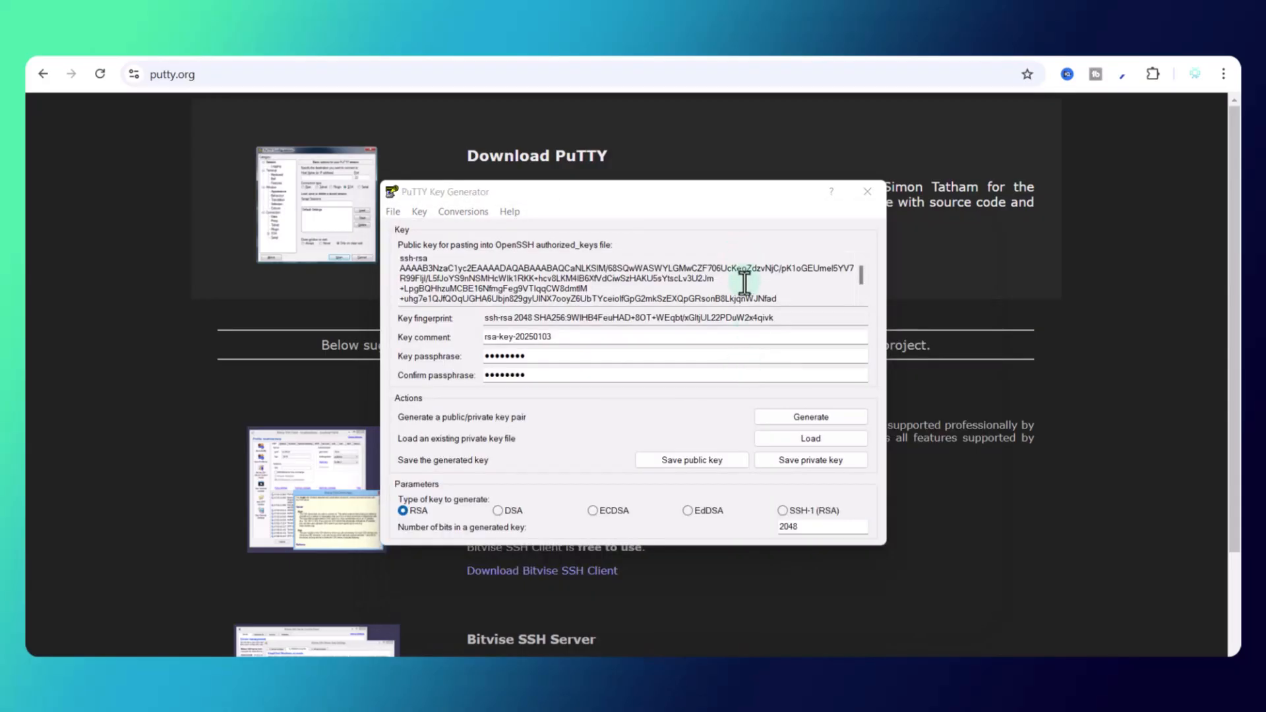
{"action": "left_click", "coordinate": [594, 278]}
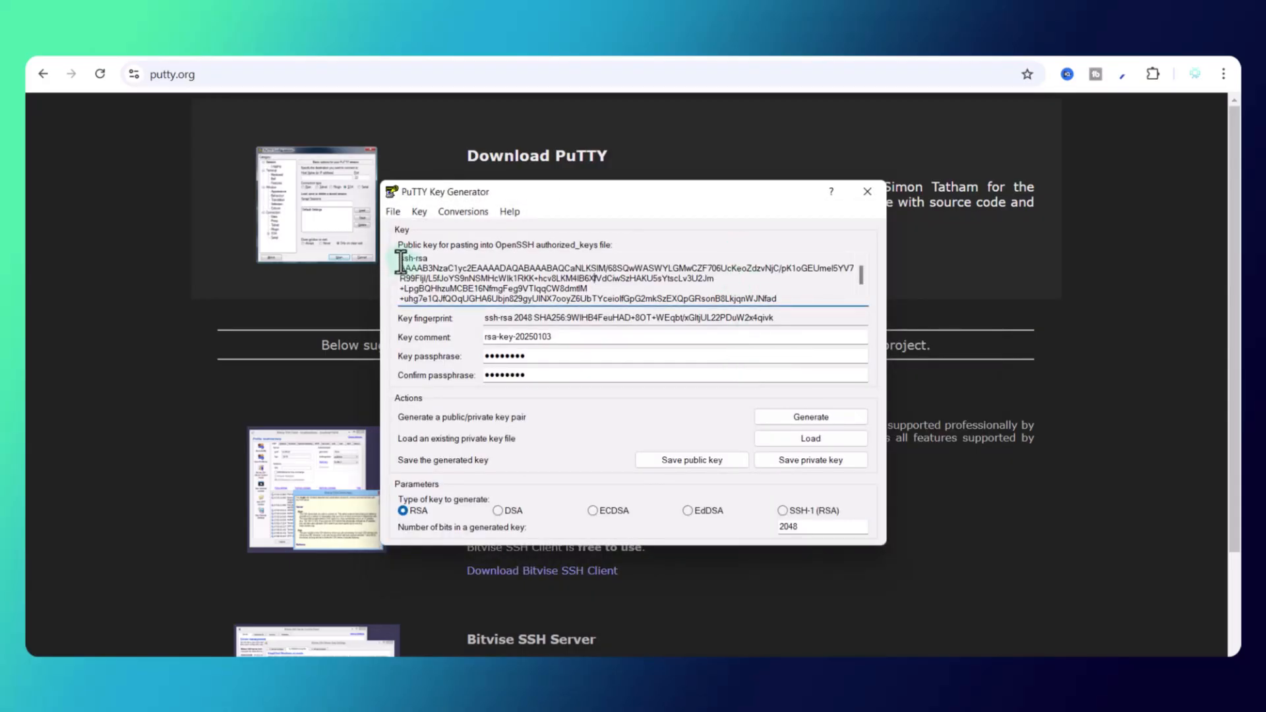
{"action": "left_click_drag", "start_coordinate": [401, 262], "coordinate": [803, 361]}
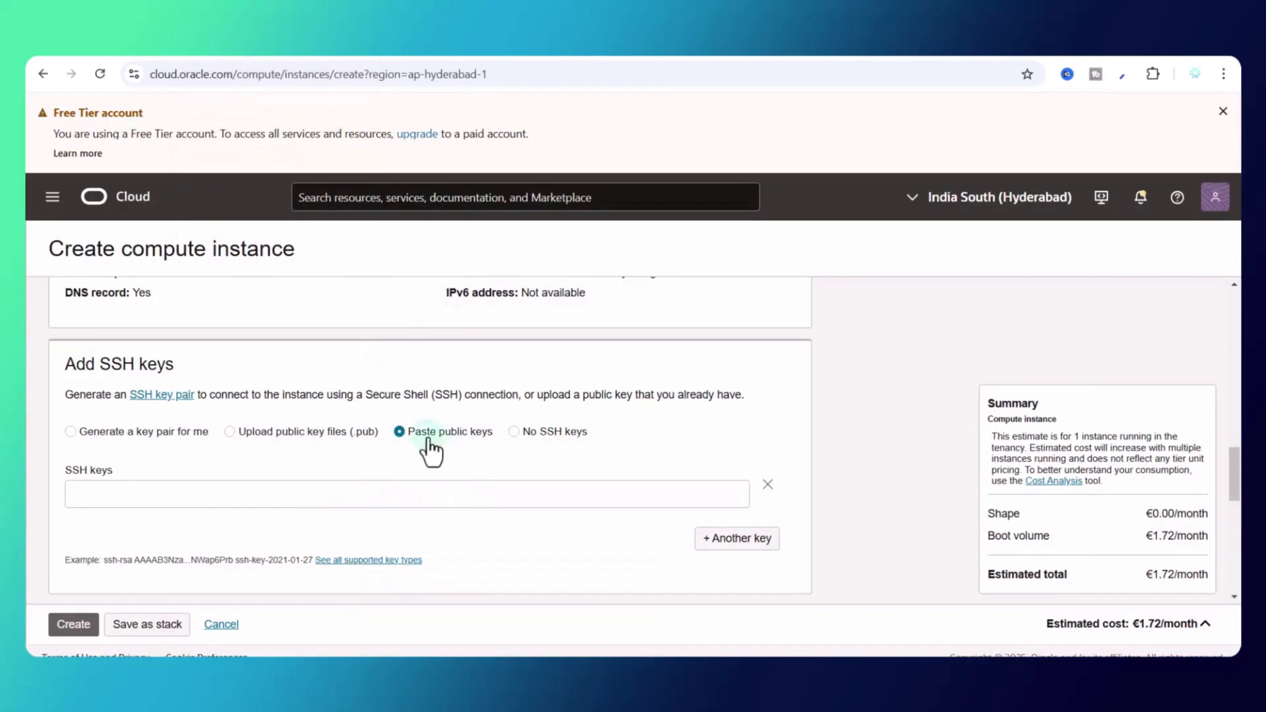
Step: Paste the PuTTYgen public key into the SSH keys field
{"action": "left_click", "coordinate": [378, 494]}
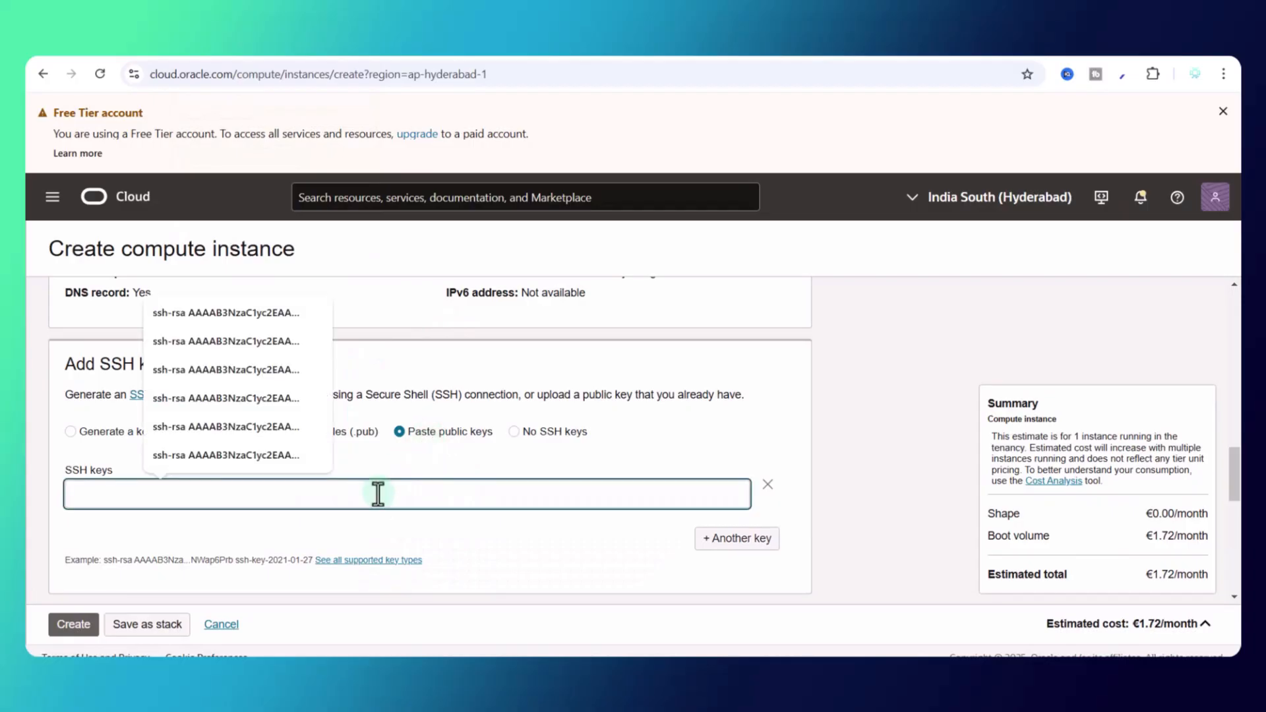
{"action": "key", "text": "ctrl+v"}
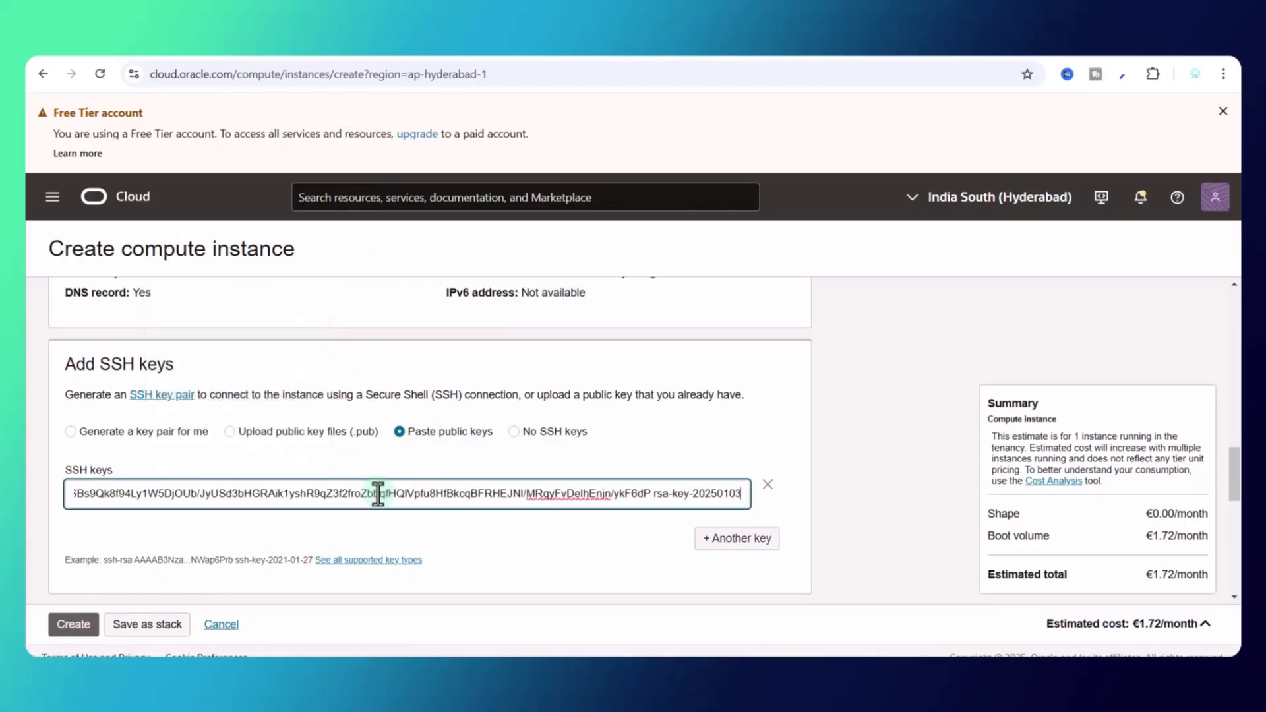
{"action": "scroll", "coordinate": [438, 454], "scroll_direction": "down", "scroll_amount": 5}
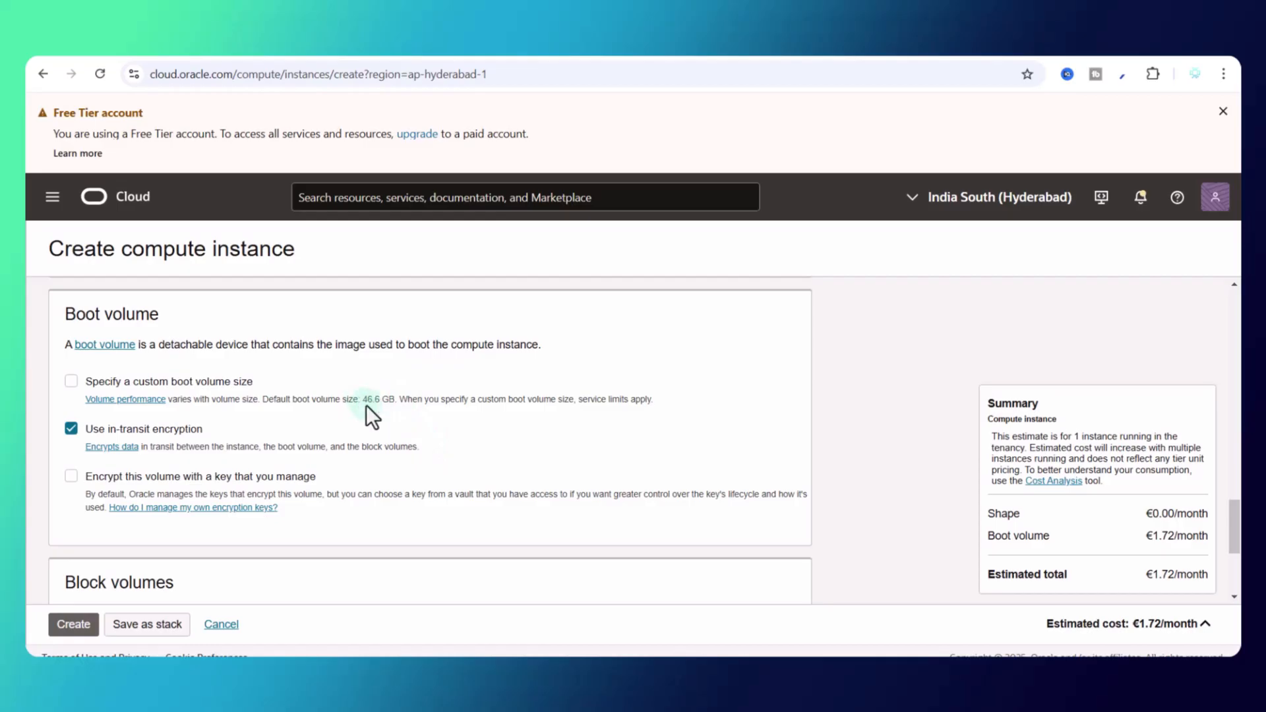
Step: Specify a custom boot volume size of 100 GB
{"action": "left_click", "coordinate": [71, 384]}
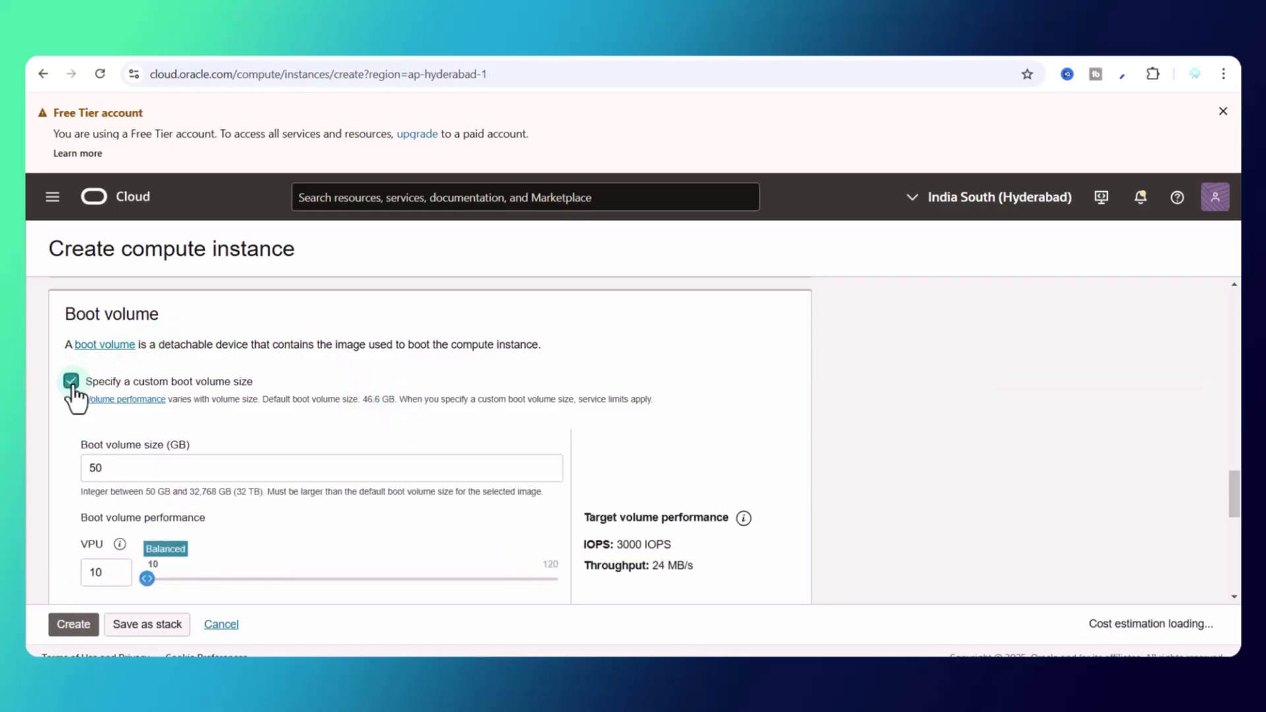
{"action": "double_click", "coordinate": [106, 470]}
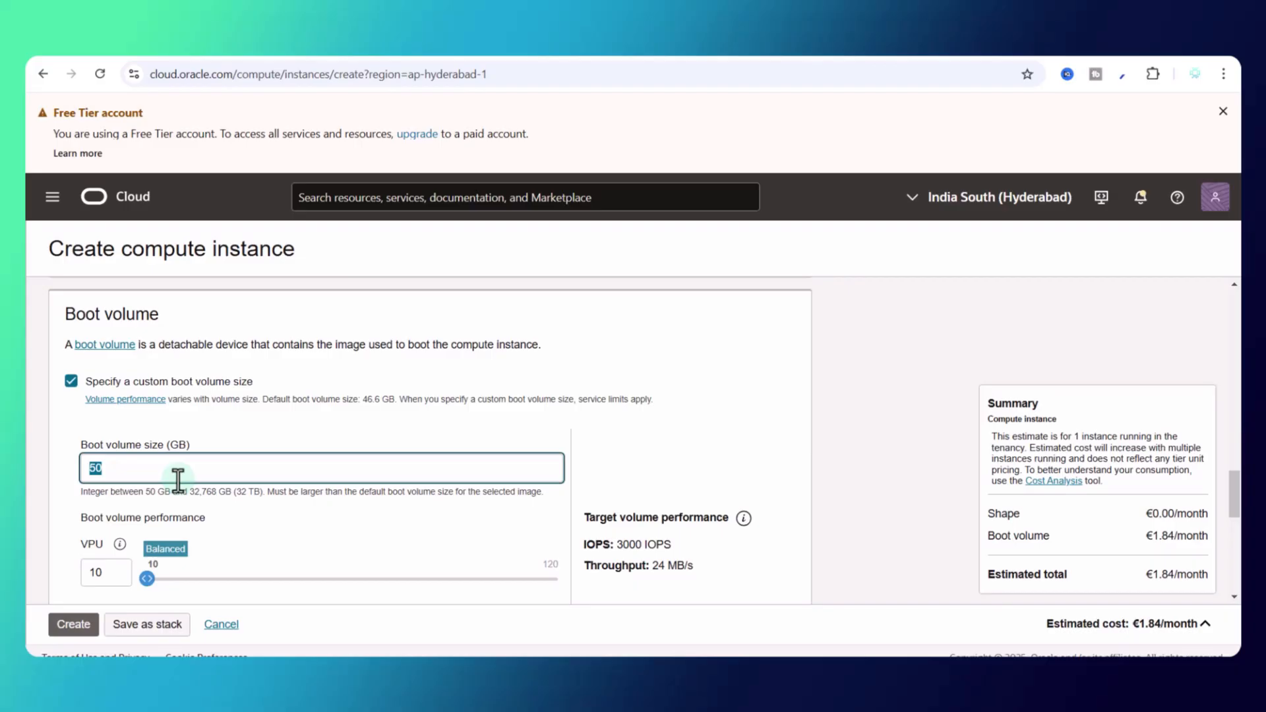
{"action": "type", "text": "200"}
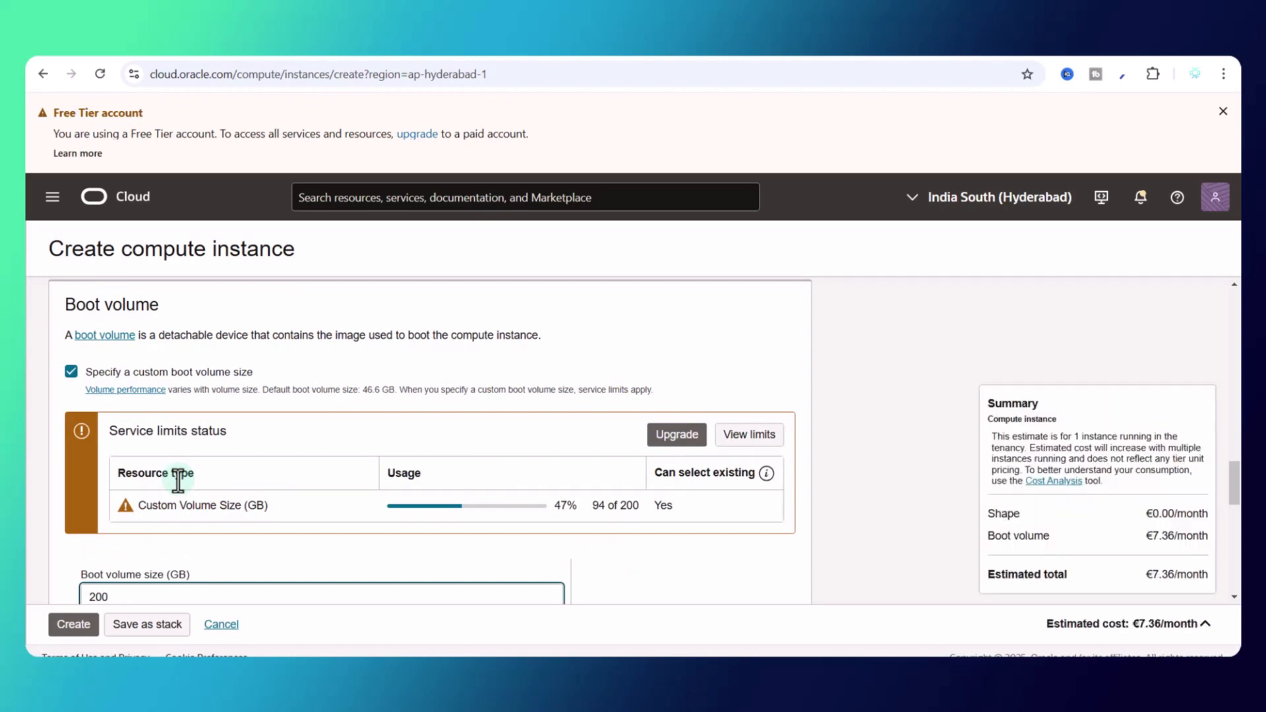
{"action": "scroll", "coordinate": [198, 480], "scroll_direction": "down", "scroll_amount": 1}
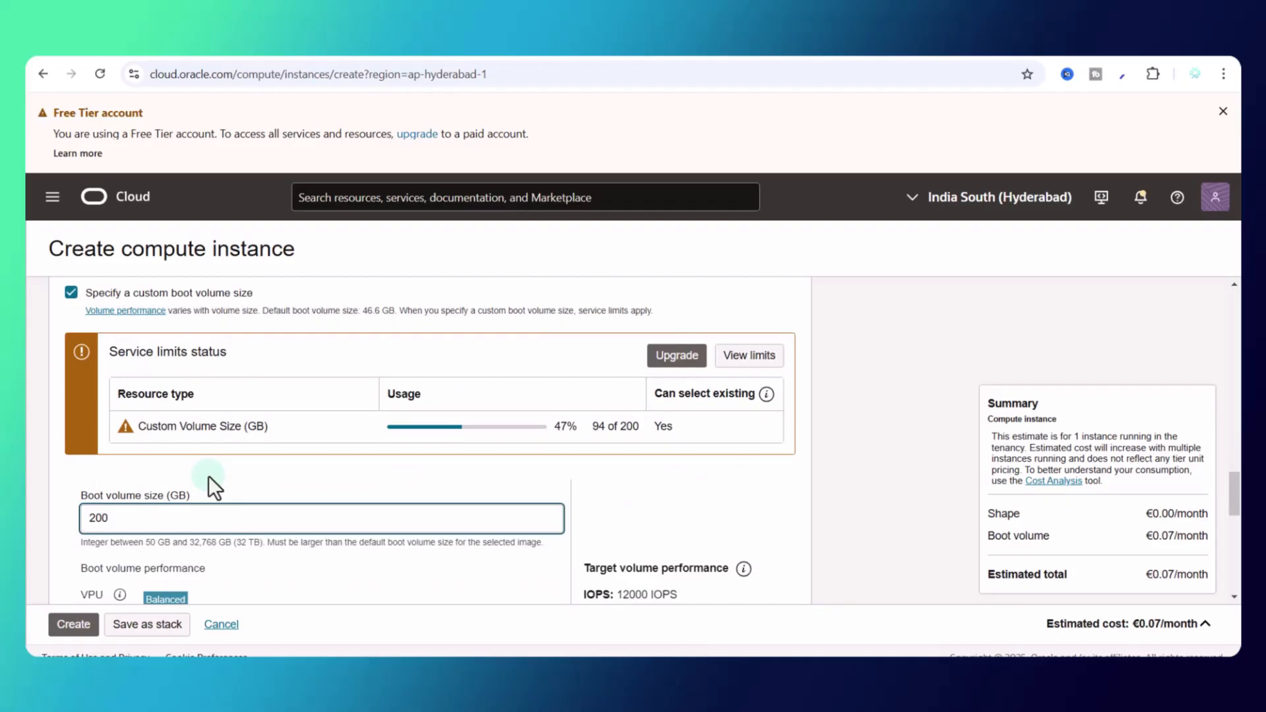
{"action": "left_click", "coordinate": [604, 425]}
{"action": "left_click_drag", "start_coordinate": [126, 518], "coordinate": [72, 524]}
{"action": "type", "text": "100"}
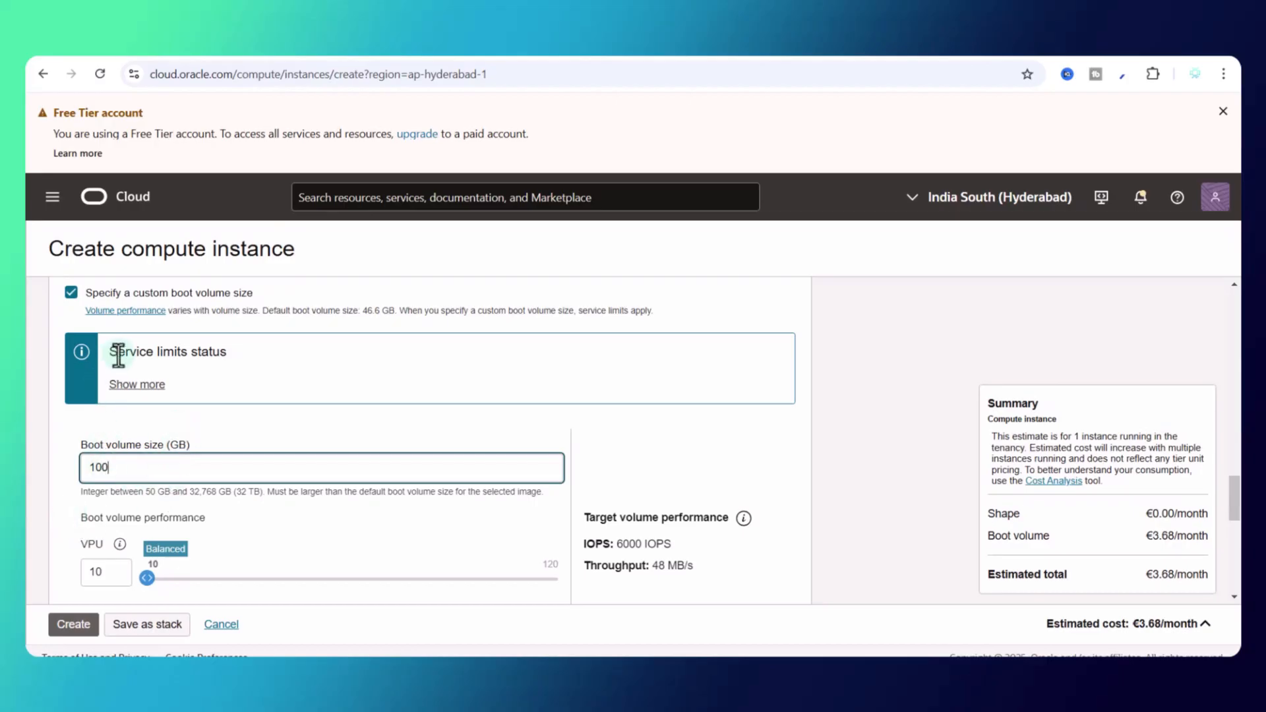
Step: Review the service limits and create the ToffyCloud compute instance
{"action": "left_click", "coordinate": [141, 385]}
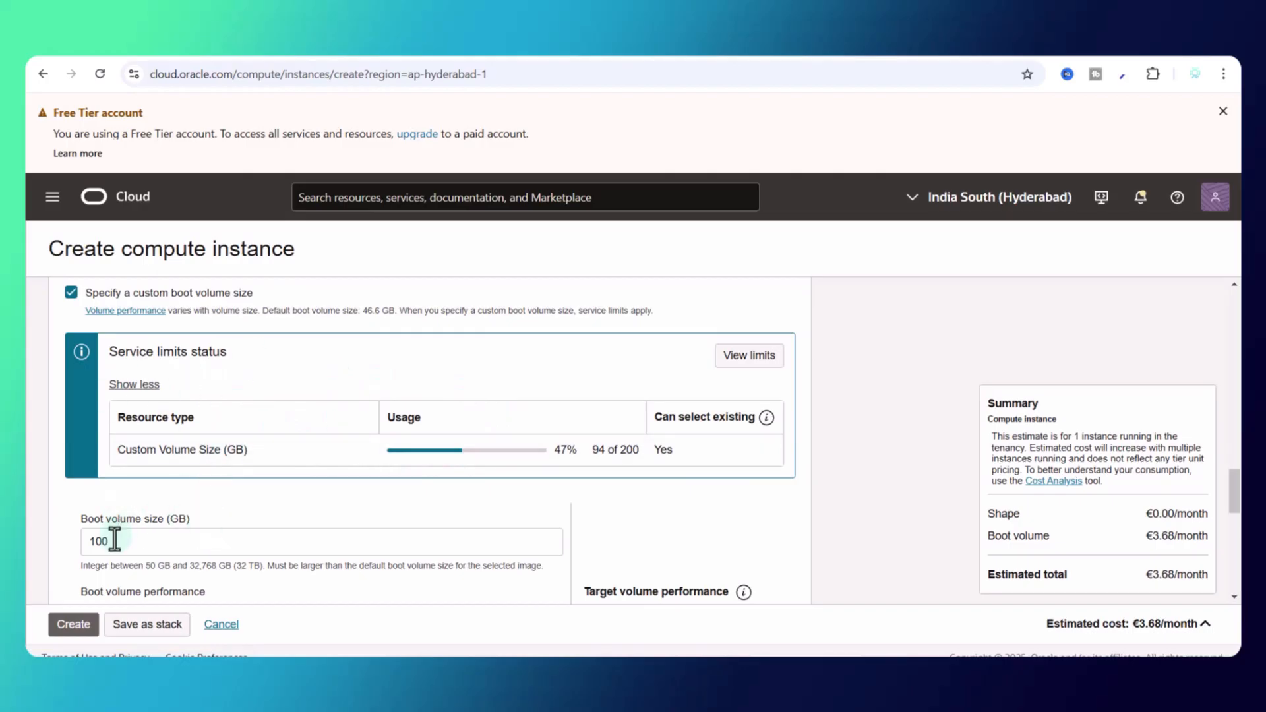
{"action": "scroll", "coordinate": [246, 514], "scroll_direction": "down", "scroll_amount": 4}
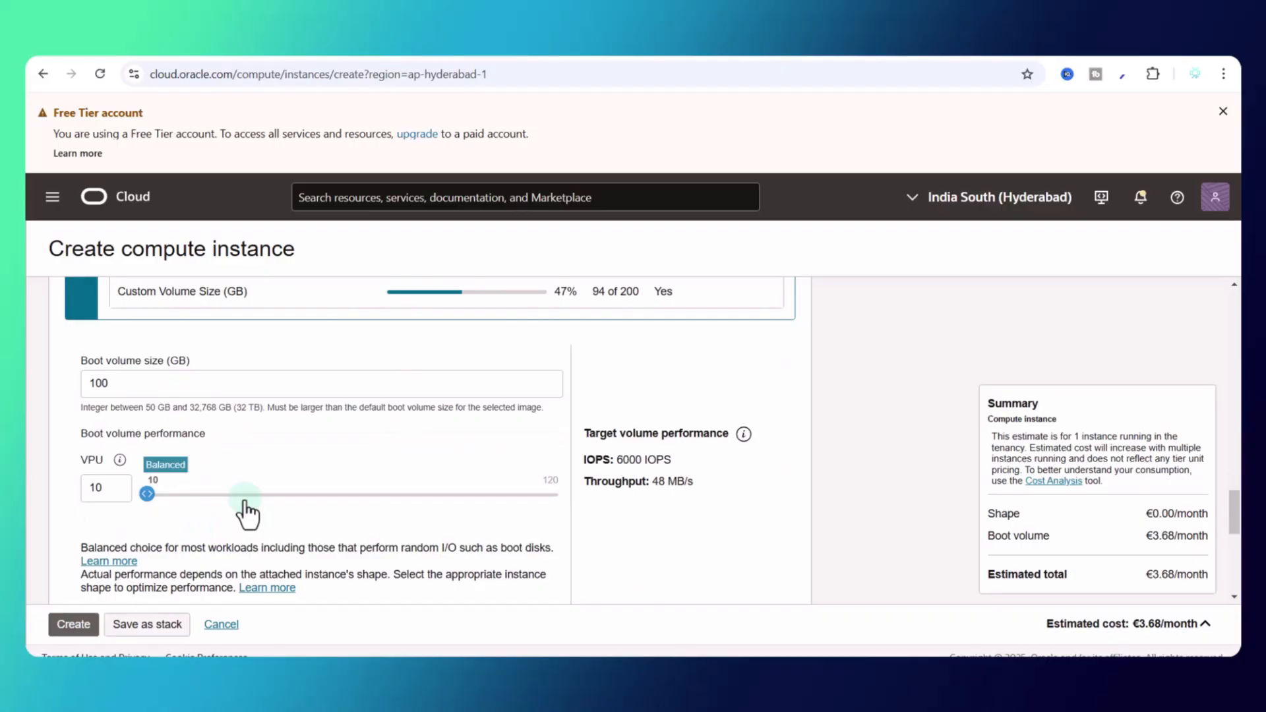
{"action": "left_click", "coordinate": [75, 624]}
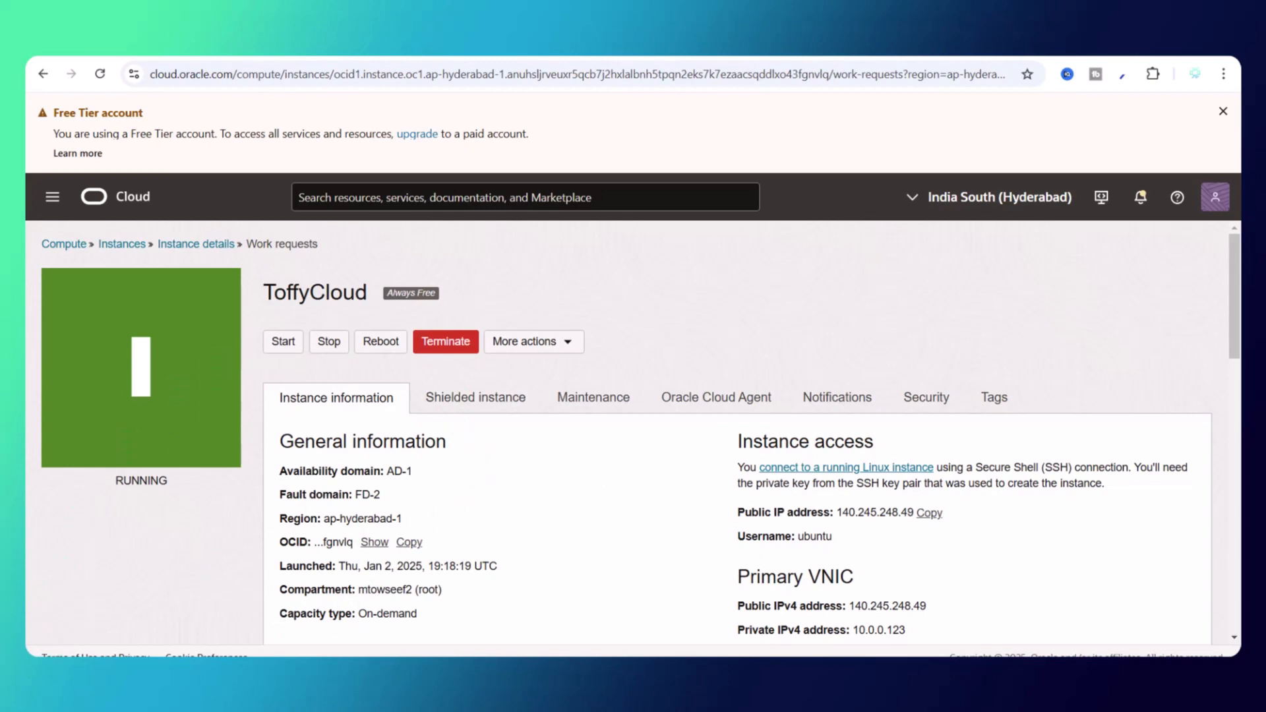
{"action": "key", "text": "super"}
{"action": "left_click", "coordinate": [93, 224]}
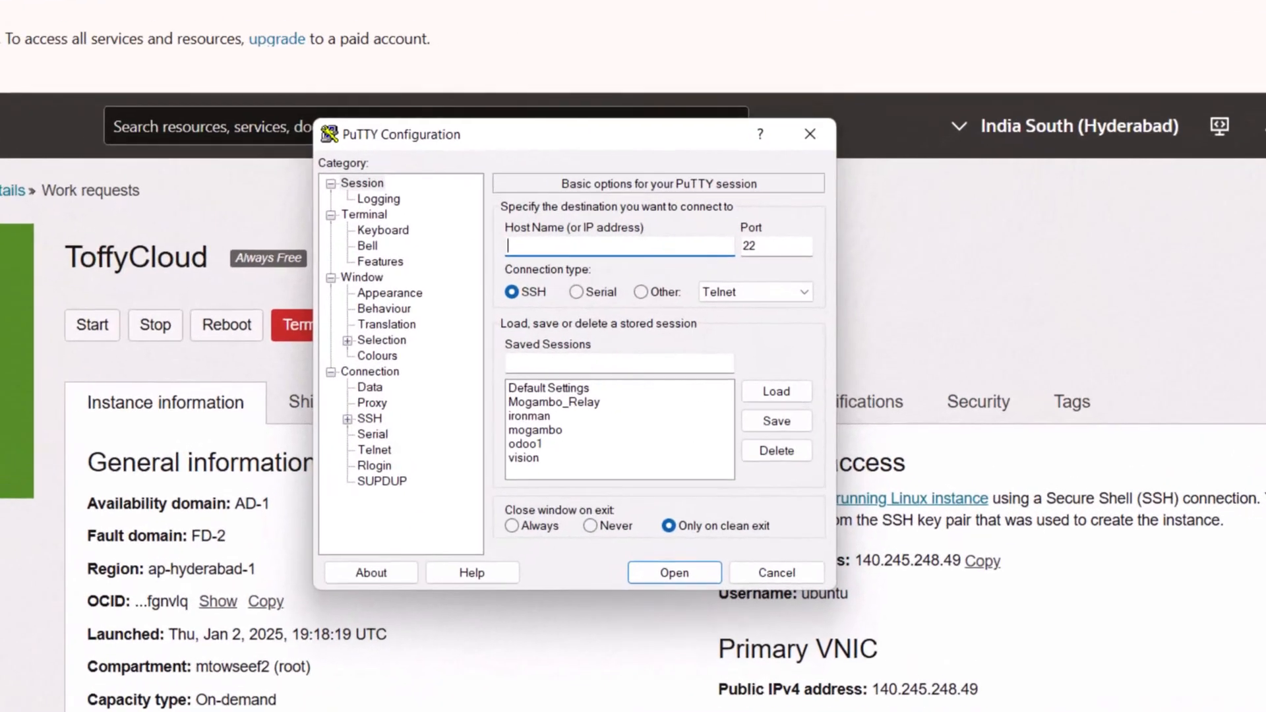
{"action": "left_click_drag", "start_coordinate": [575, 132], "coordinate": [445, 132]}
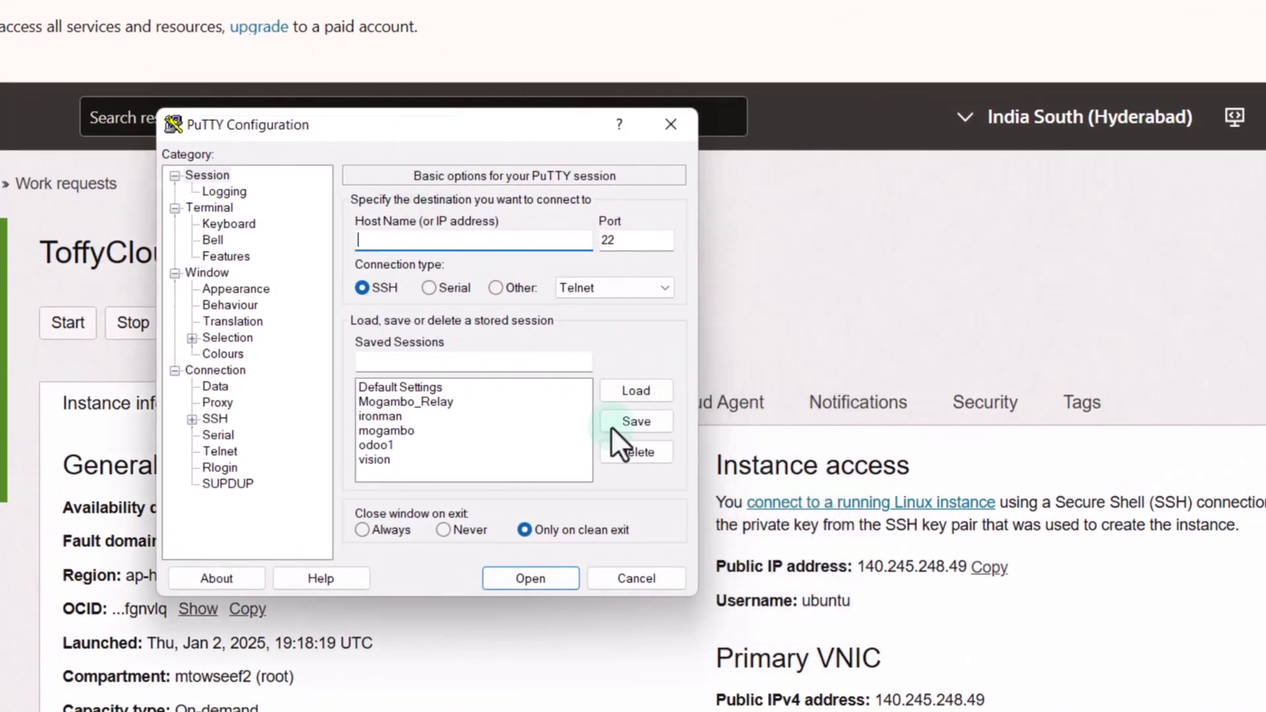
{"action": "double_click", "coordinate": [837, 602]}
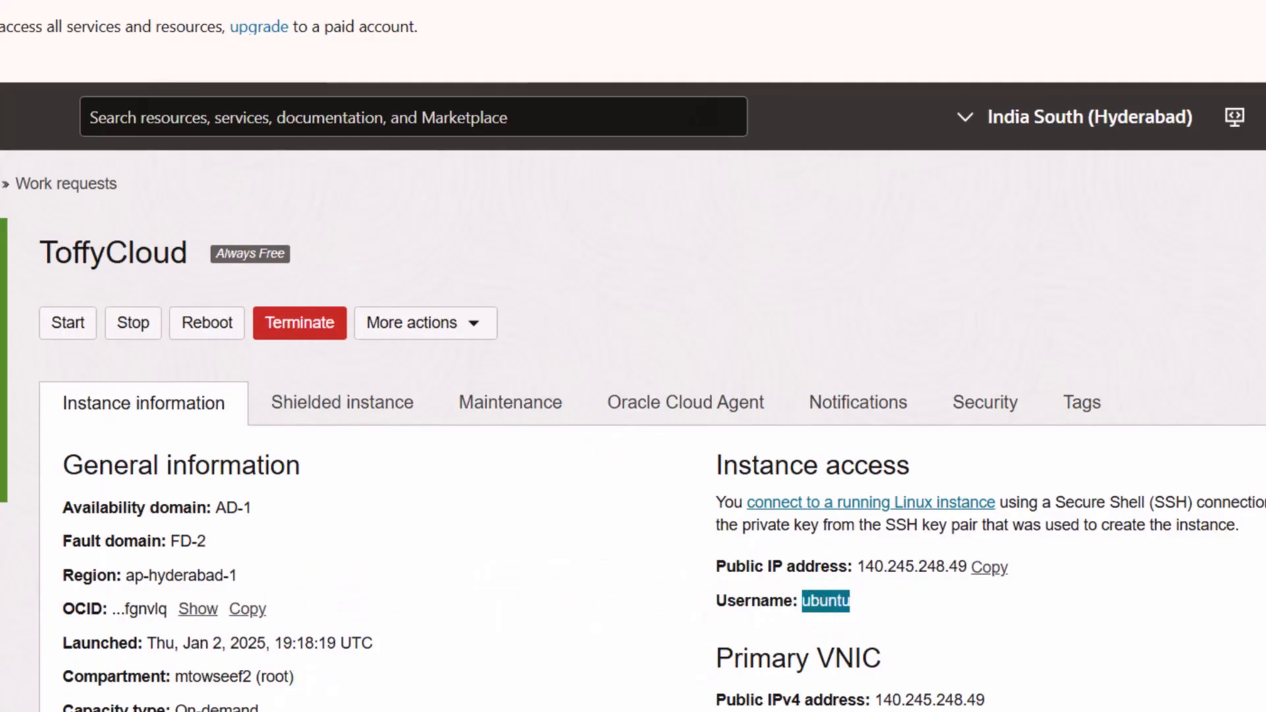
{"action": "key", "text": "alt+Tab"}
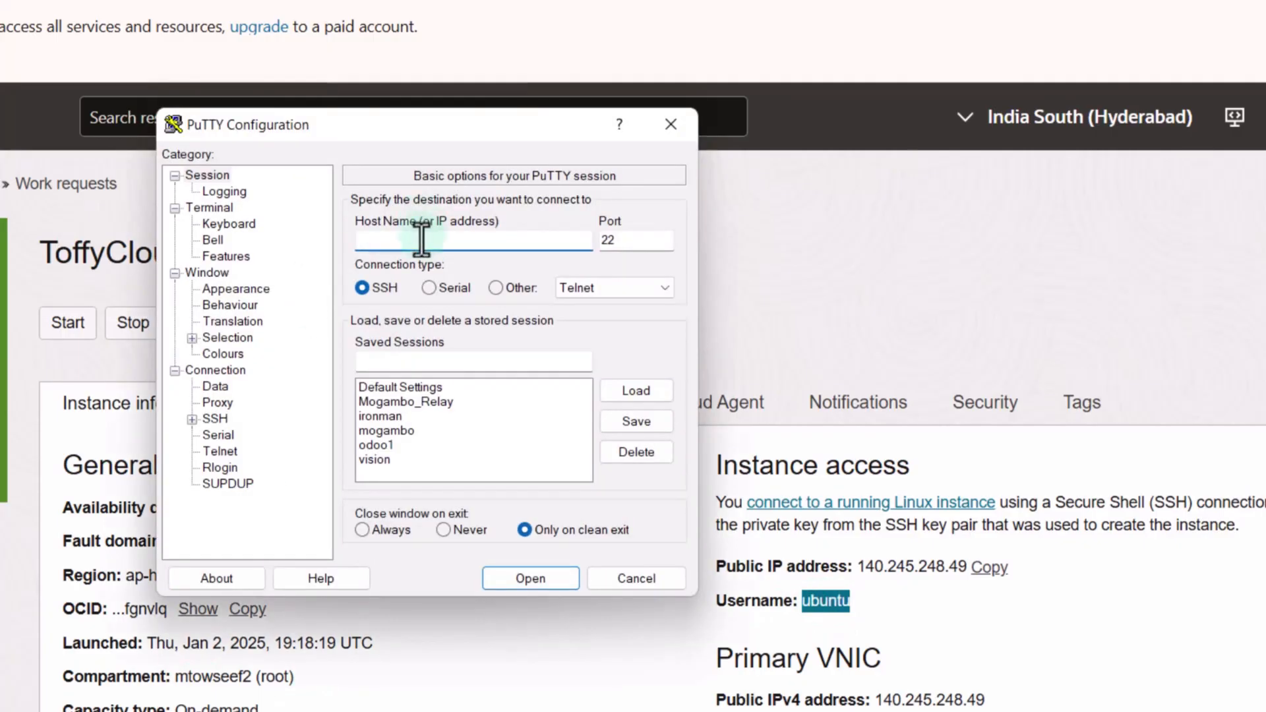
{"action": "type", "text": "ubuntu"}
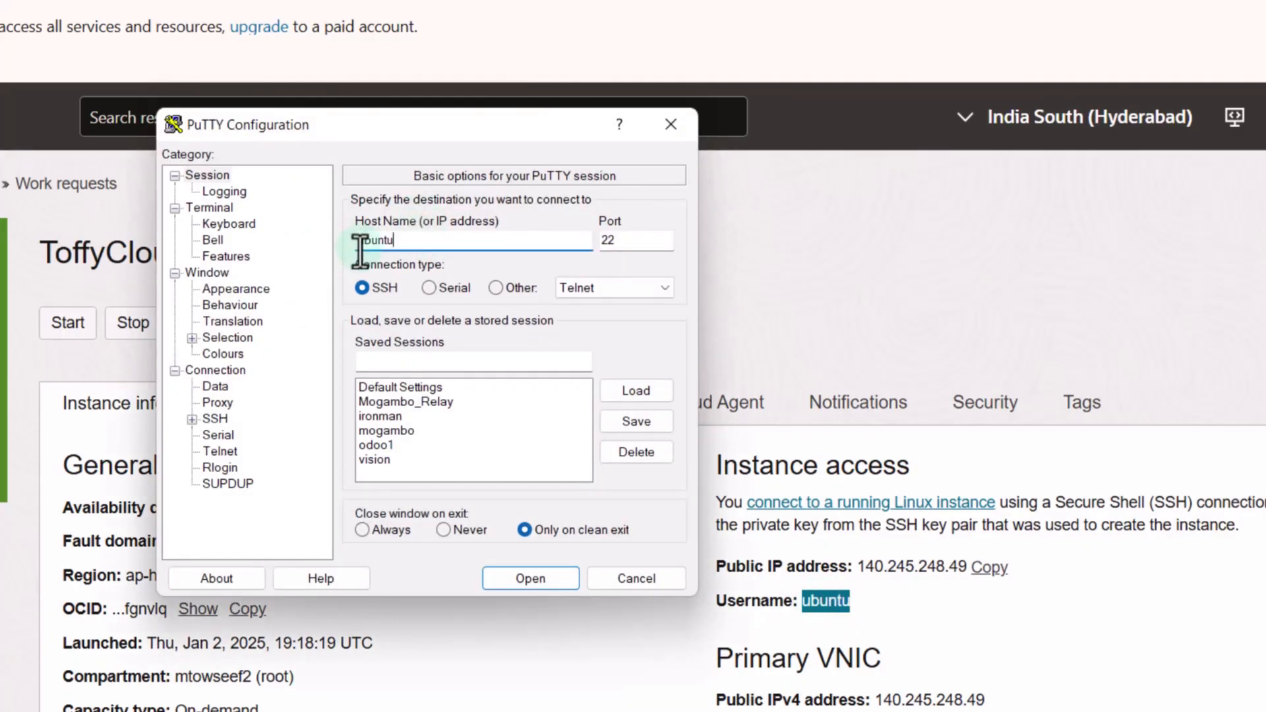
{"action": "type", "text": "@"}
{"action": "left_click", "coordinate": [981, 569]}
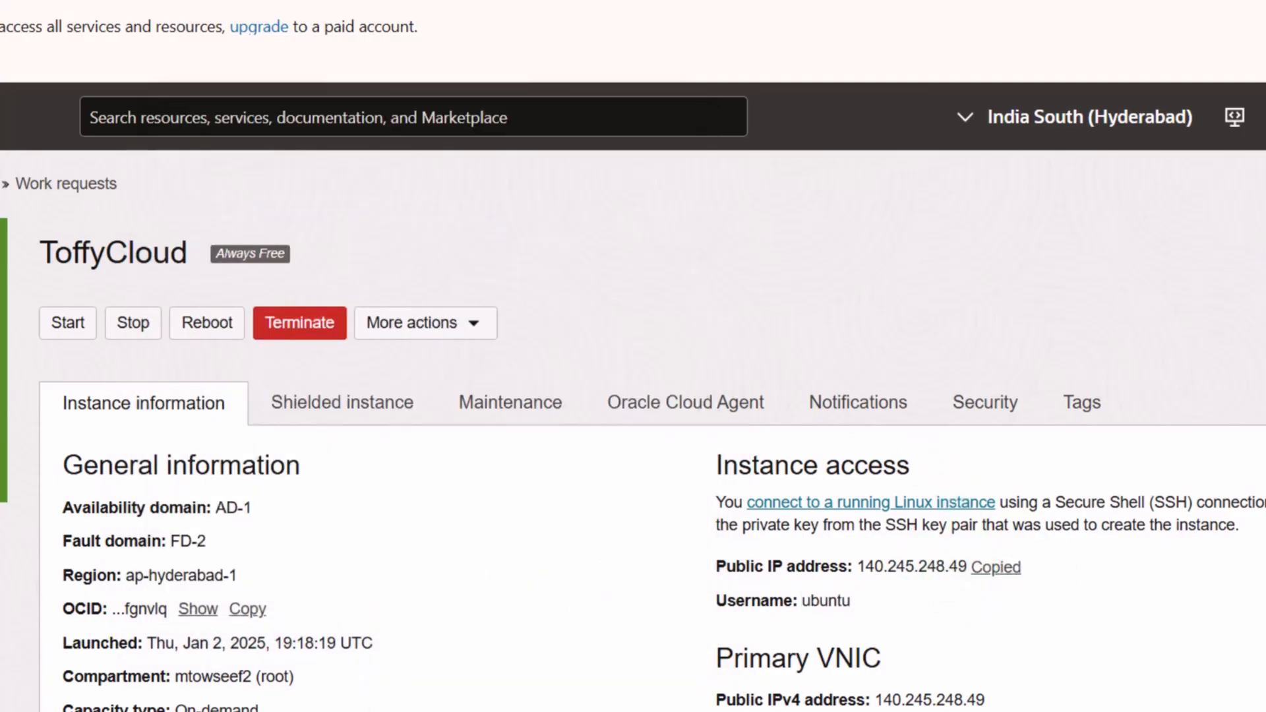
{"action": "key", "text": "alt+Tab"}
{"action": "key", "text": "ctrl+v"}
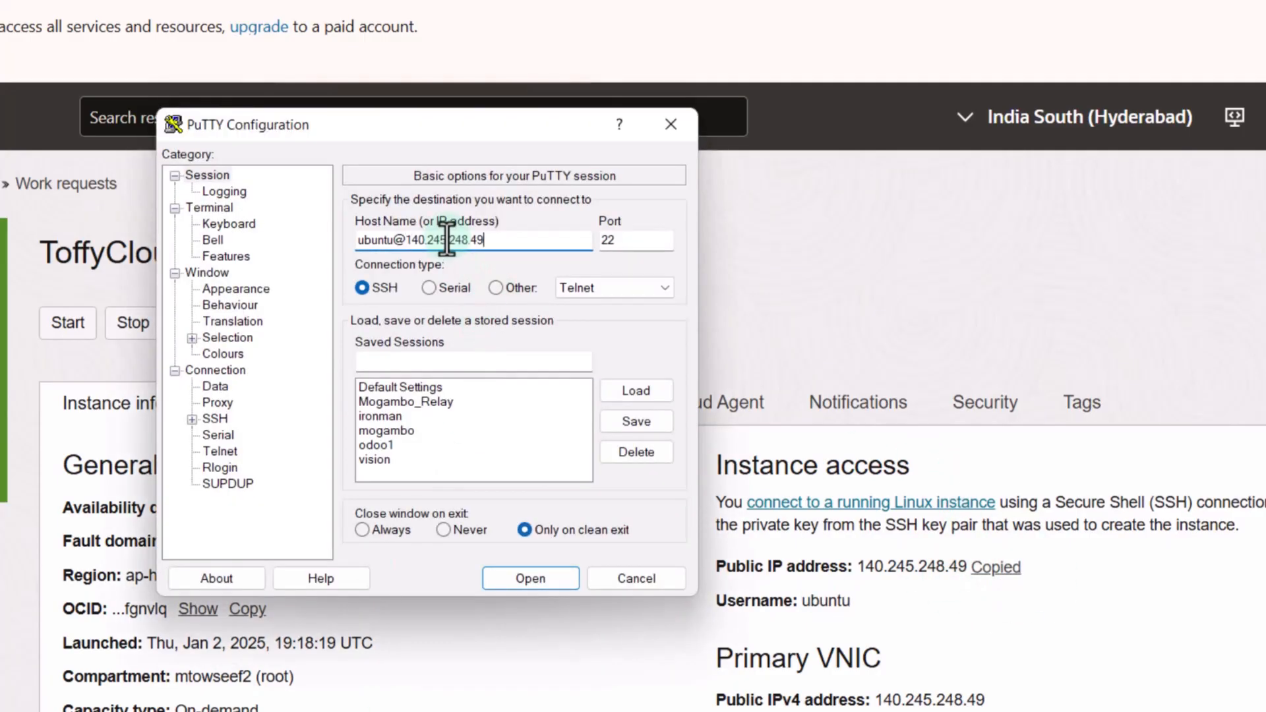
Step: Enter ToffyCloud as the saved session name
{"action": "left_click", "coordinate": [406, 361]}
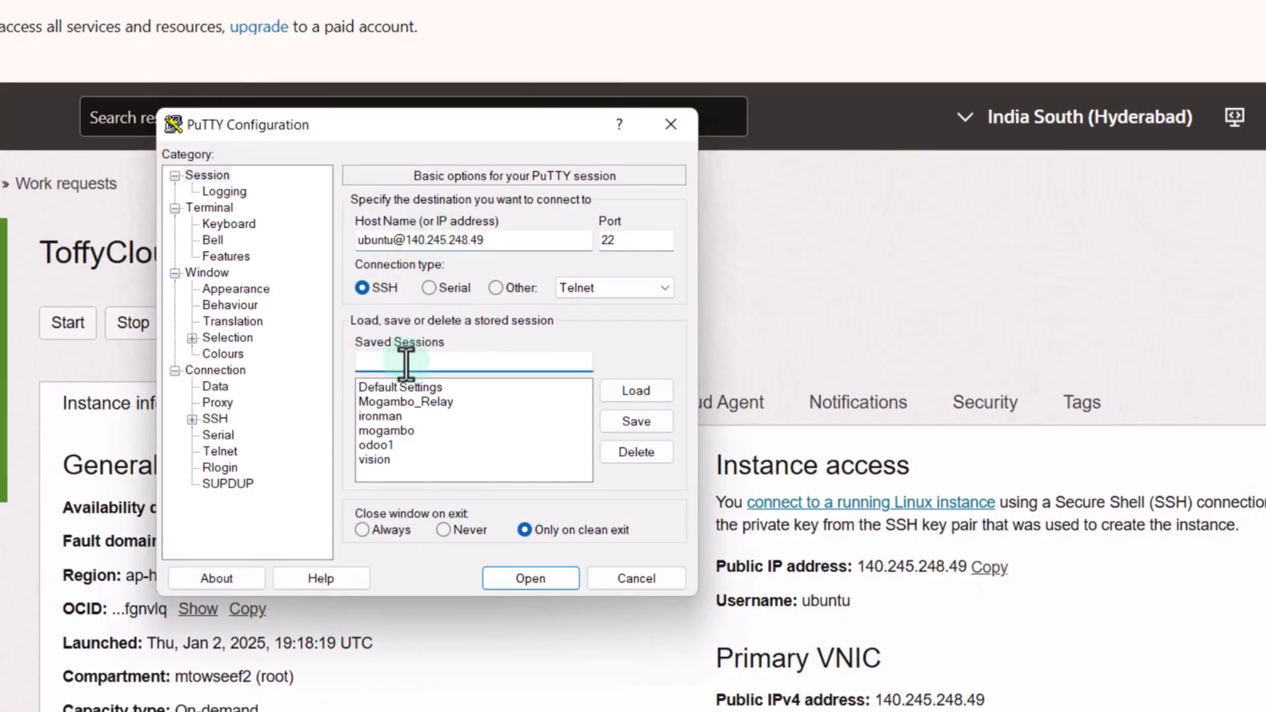
{"action": "double_click", "coordinate": [109, 247]}
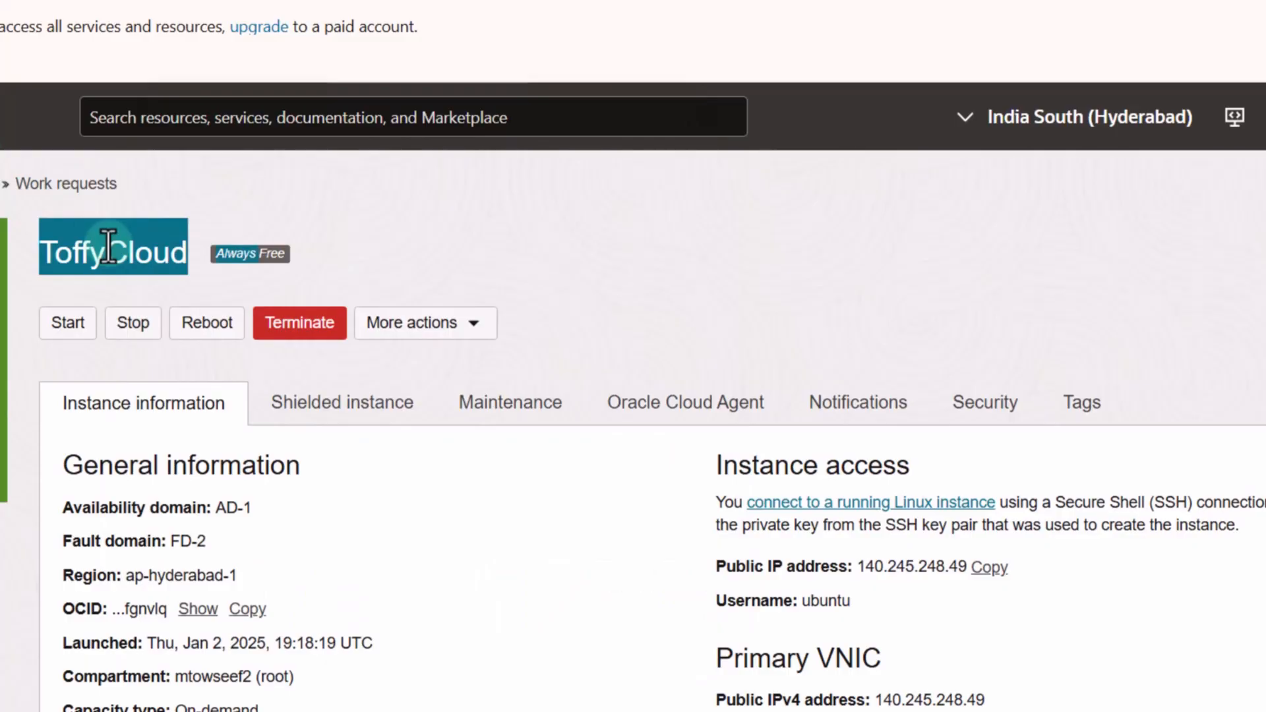
{"action": "key", "text": "ctrl+c"}
{"action": "key", "text": "alt+Tab"}
{"action": "key", "text": "ctrl+v"}
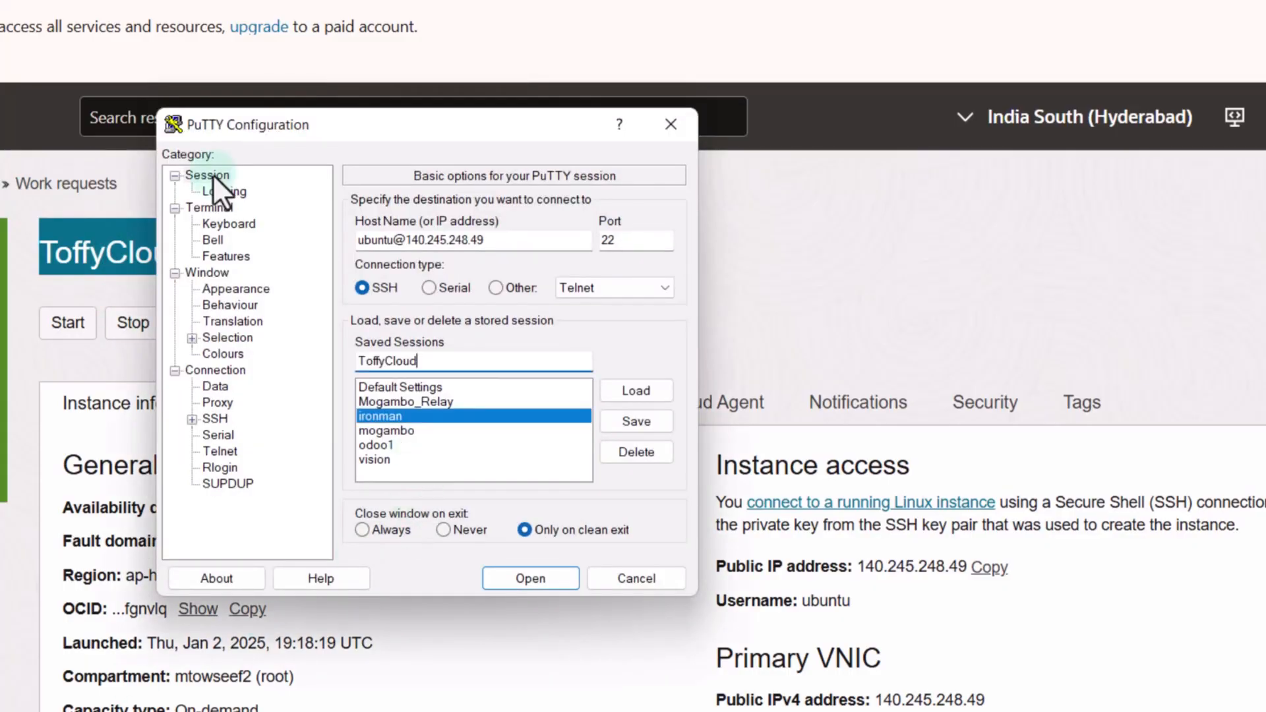
Step: Set the SSH authentication private key file to toffycloud.ppk
{"action": "left_click", "coordinate": [218, 418]}
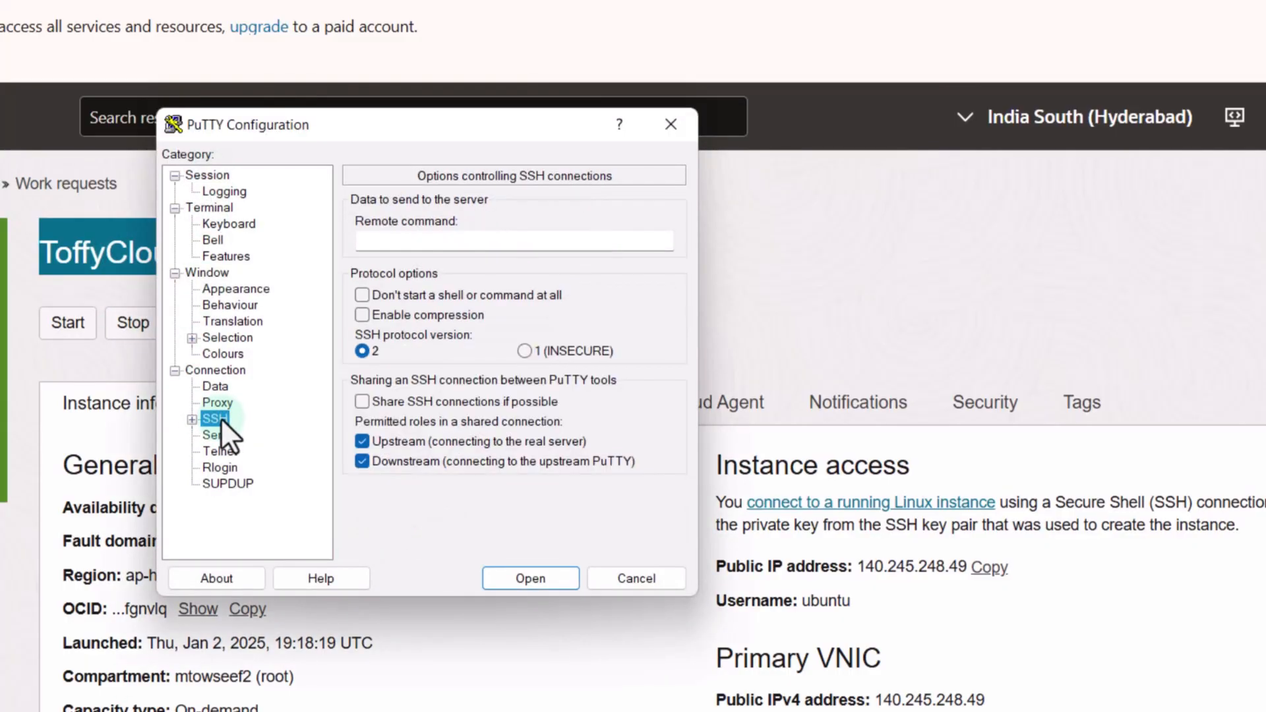
{"action": "left_click", "coordinate": [192, 419]}
{"action": "left_click", "coordinate": [228, 465]}
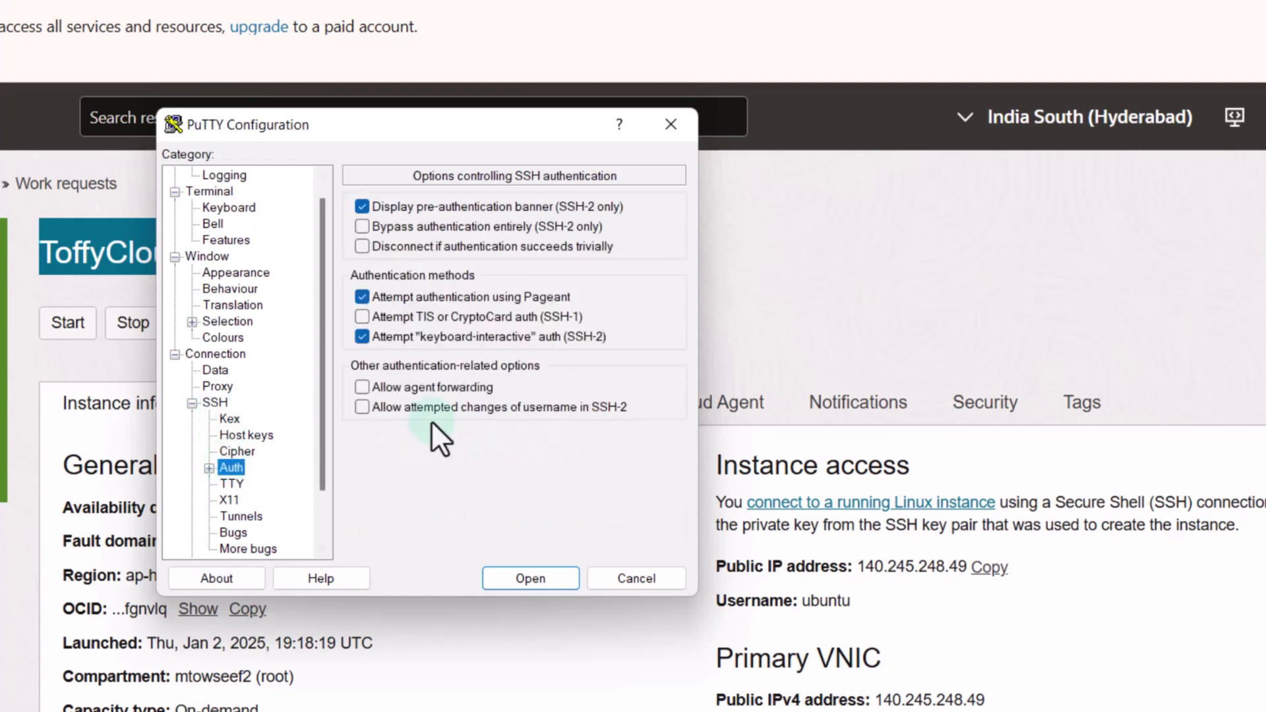
{"action": "left_click", "coordinate": [208, 469]}
{"action": "left_click", "coordinate": [240, 485]}
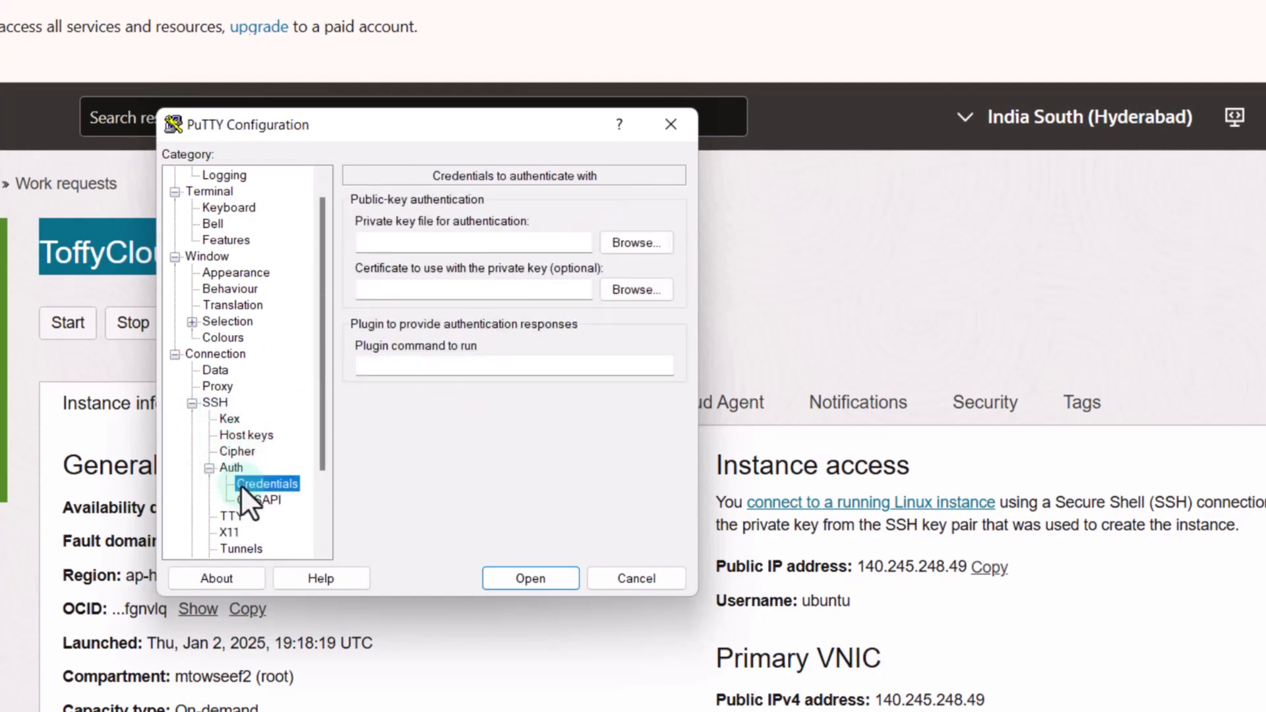
{"action": "left_click", "coordinate": [637, 244]}
{"action": "left_click", "coordinate": [698, 378]}
{"action": "left_click", "coordinate": [812, 638]}
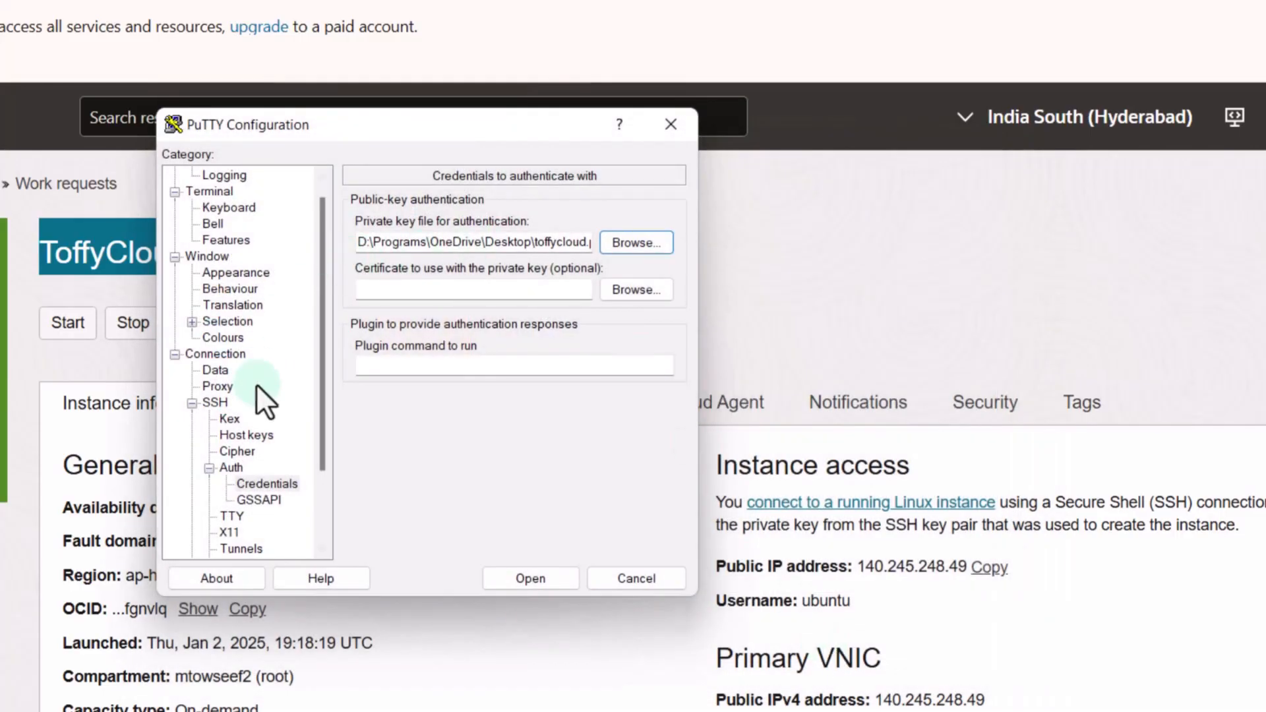
Step: Save the ToffyCloud session and open the connection
{"action": "scroll", "coordinate": [241, 409], "scroll_direction": "up", "scroll_amount": 1}
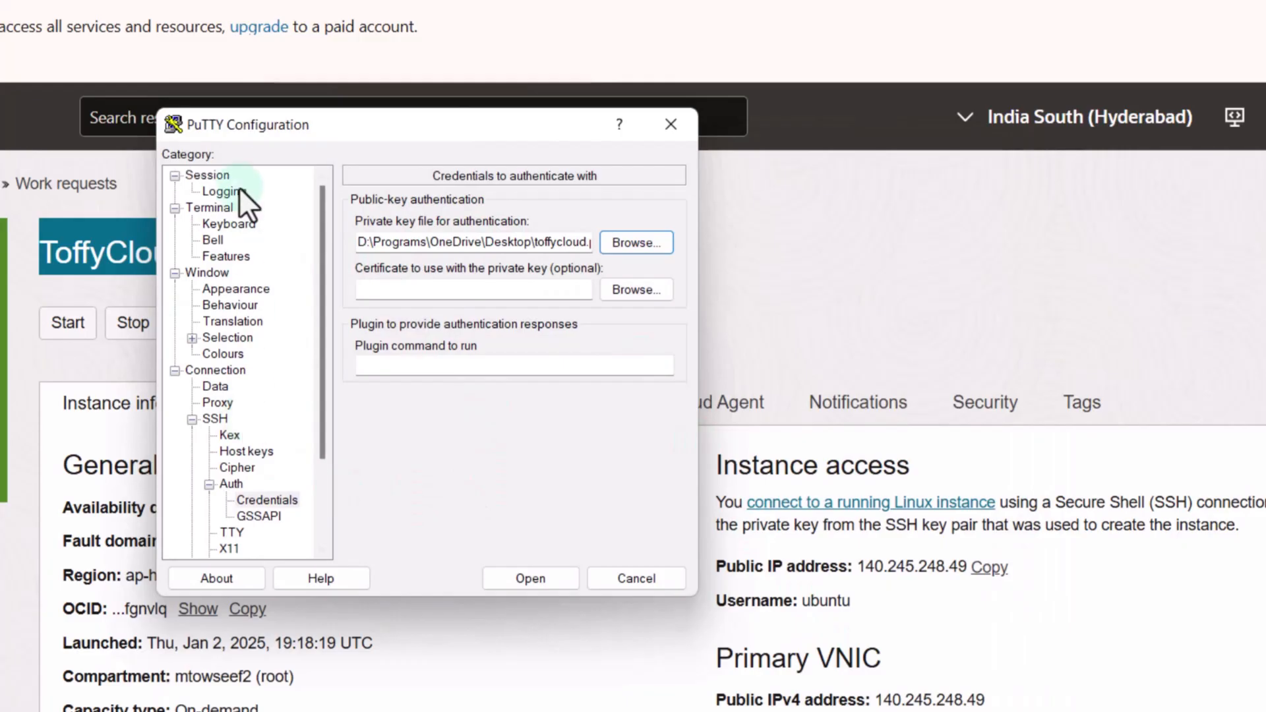
{"action": "left_click", "coordinate": [226, 173]}
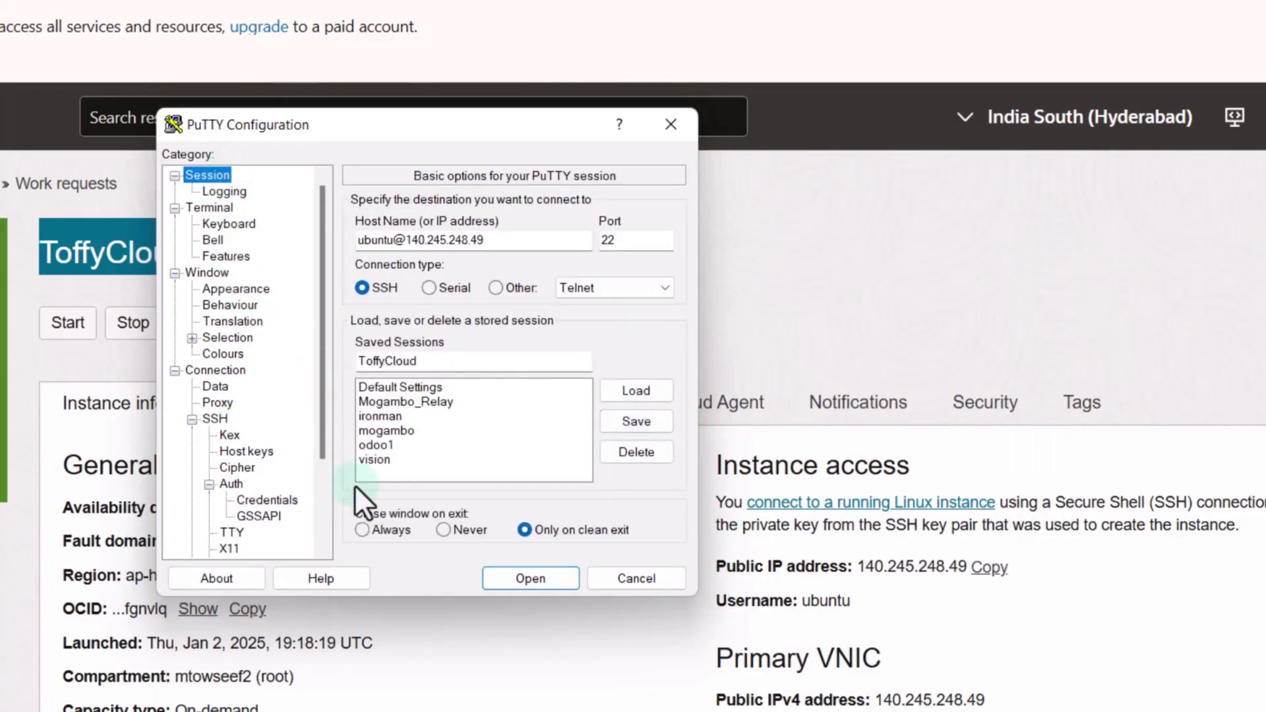
{"action": "left_click", "coordinate": [634, 420]}
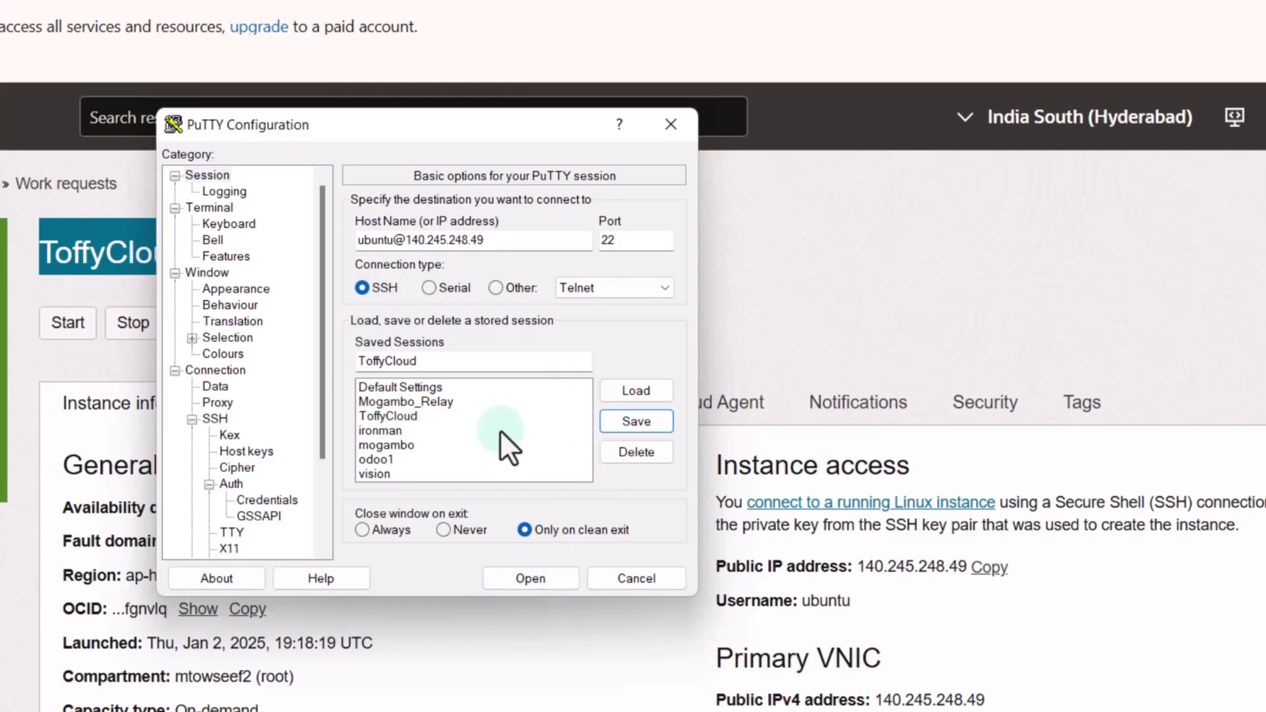
{"action": "left_click", "coordinate": [526, 584]}
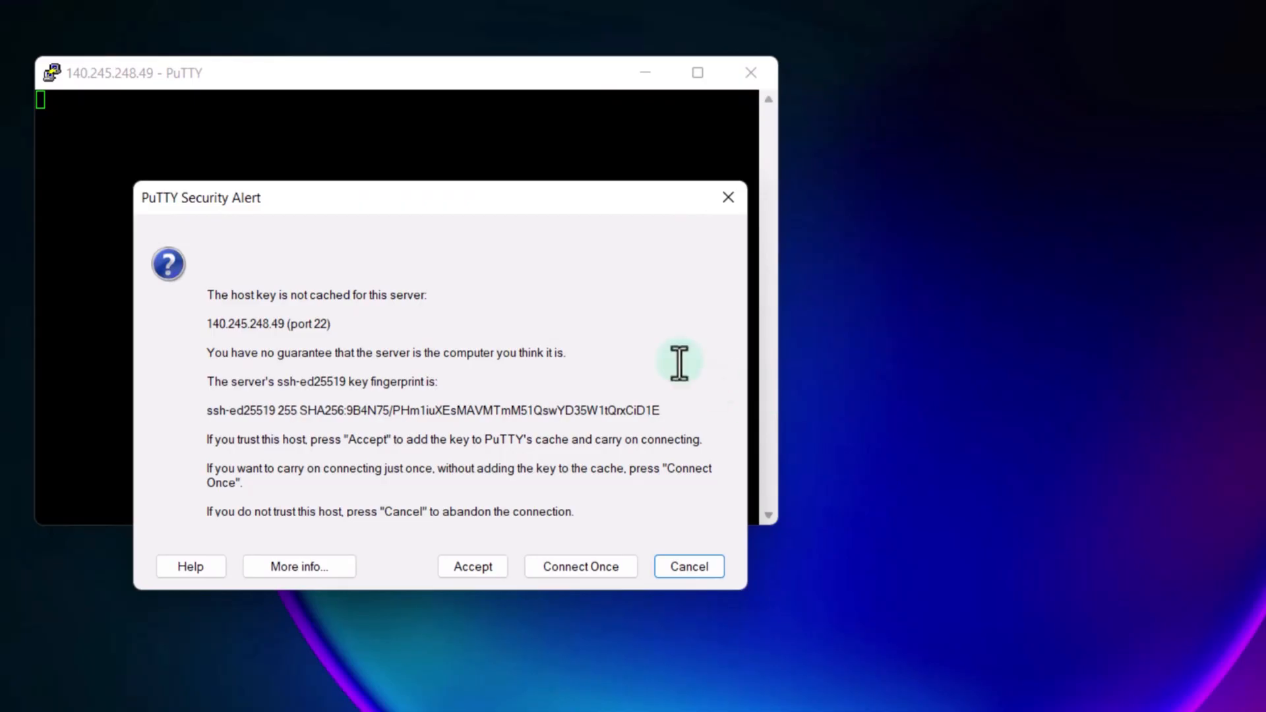
Step: Accept the host key, log in with the key passphrase, and run 'sudo apt-get update && sudo apt-get upgrade -y'
{"action": "left_click", "coordinate": [481, 568]}
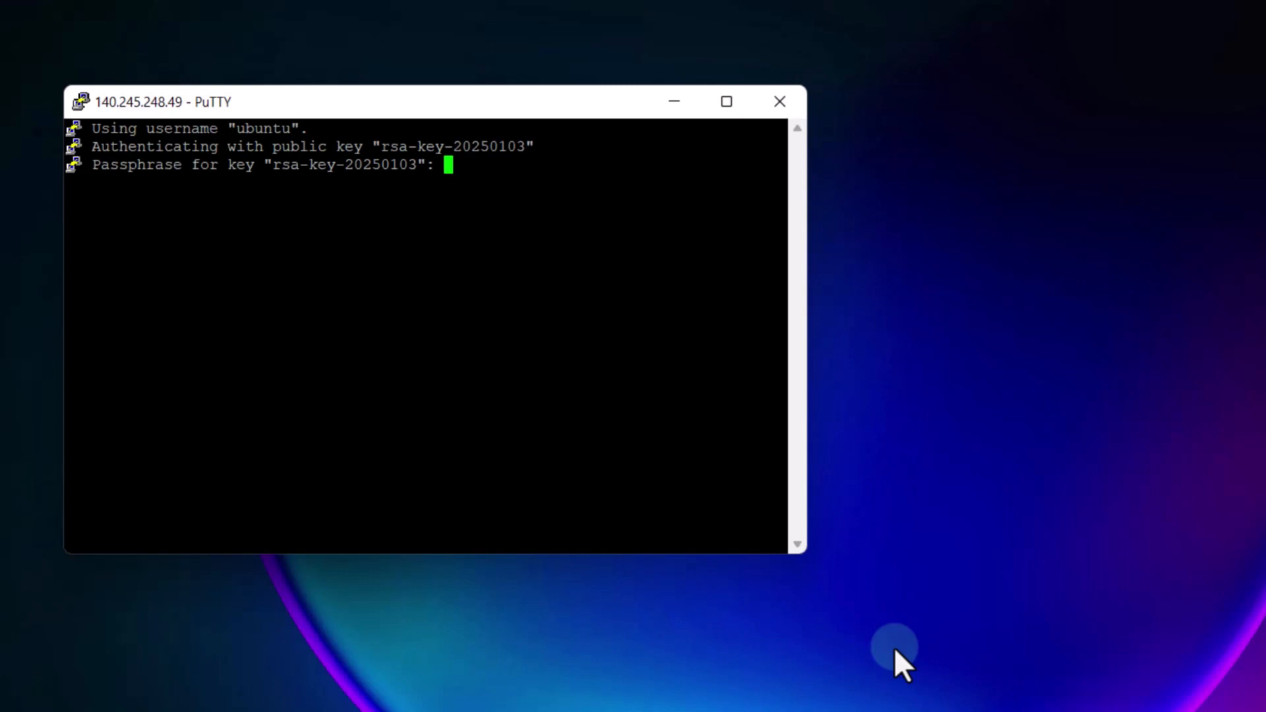
{"action": "key", "text": "Return"}
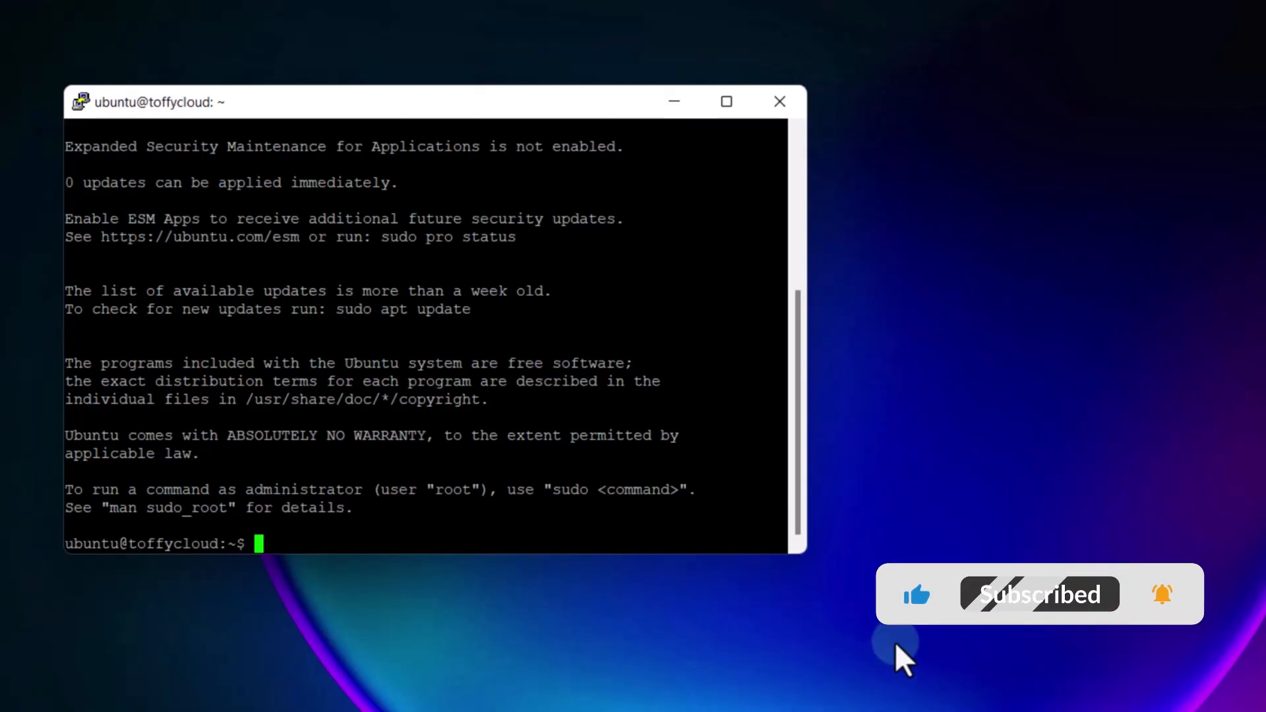
{"action": "right_click", "coordinate": [382, 546]}
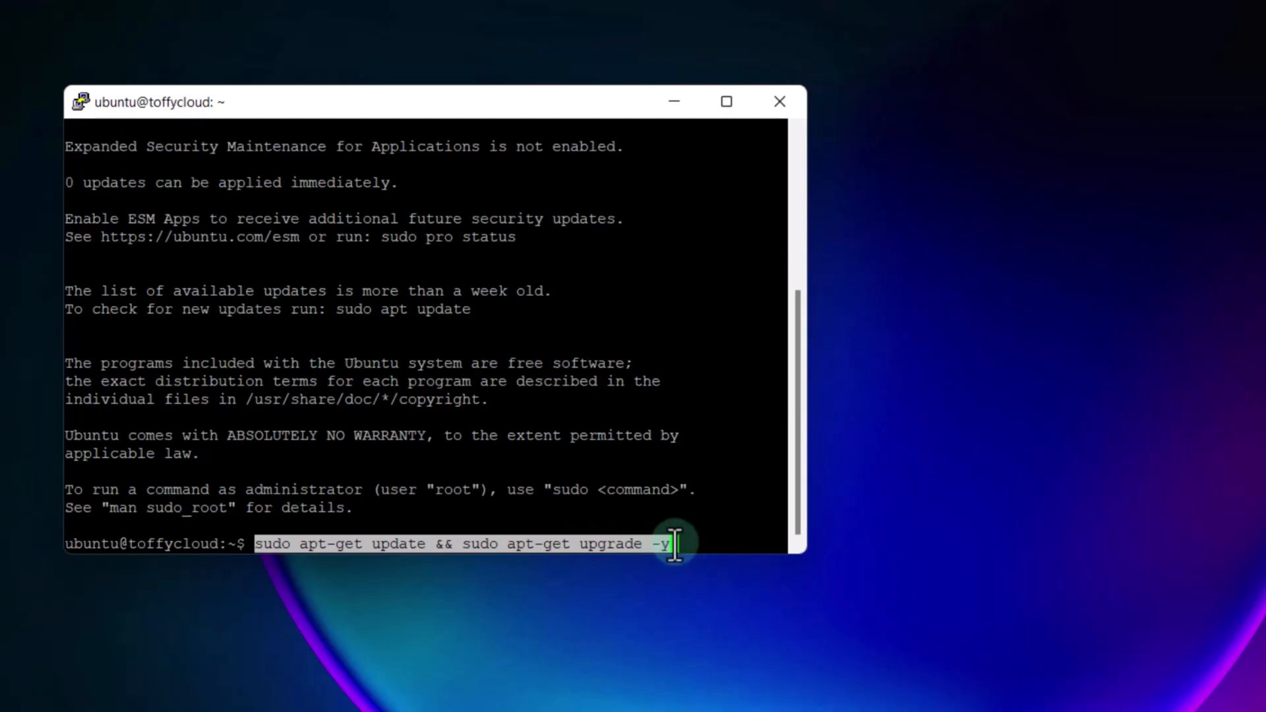
{"action": "key", "text": "Return"}
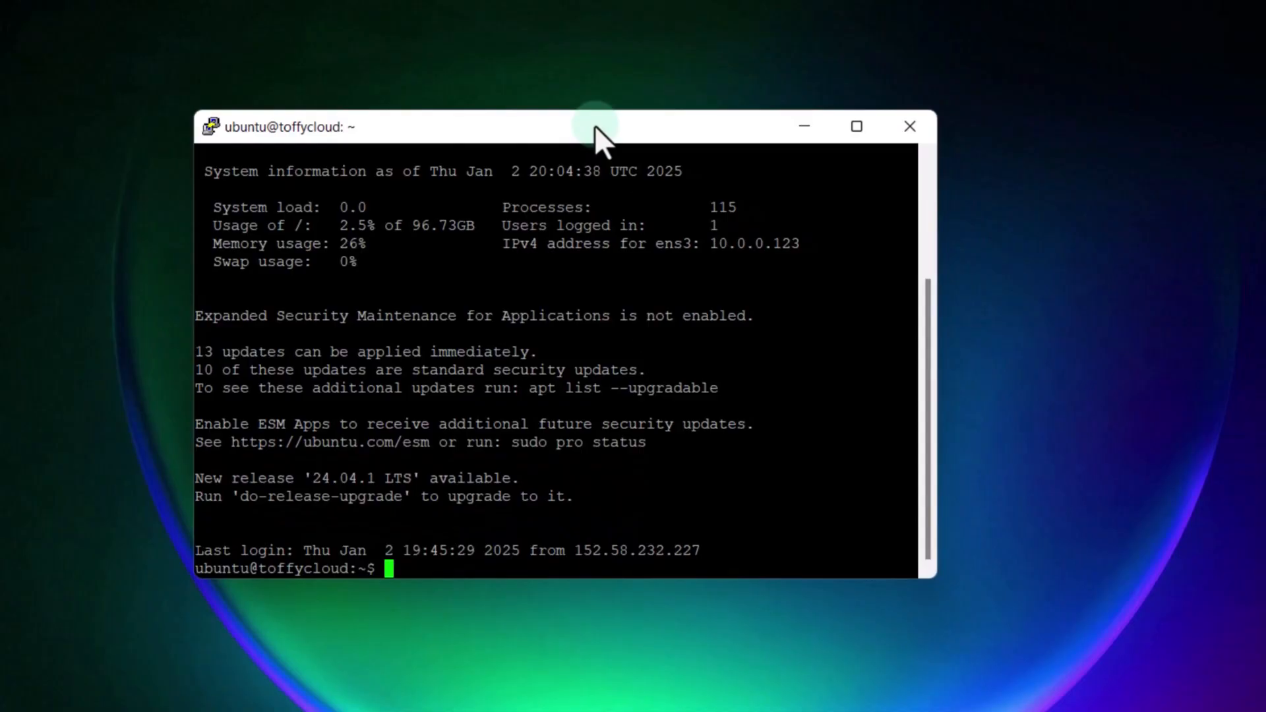
Step: Run 'sudo snap install nextcloud', then 'sudo nextcloud.manual-install' to create the admin account
{"action": "right_click", "coordinate": [570, 574]}
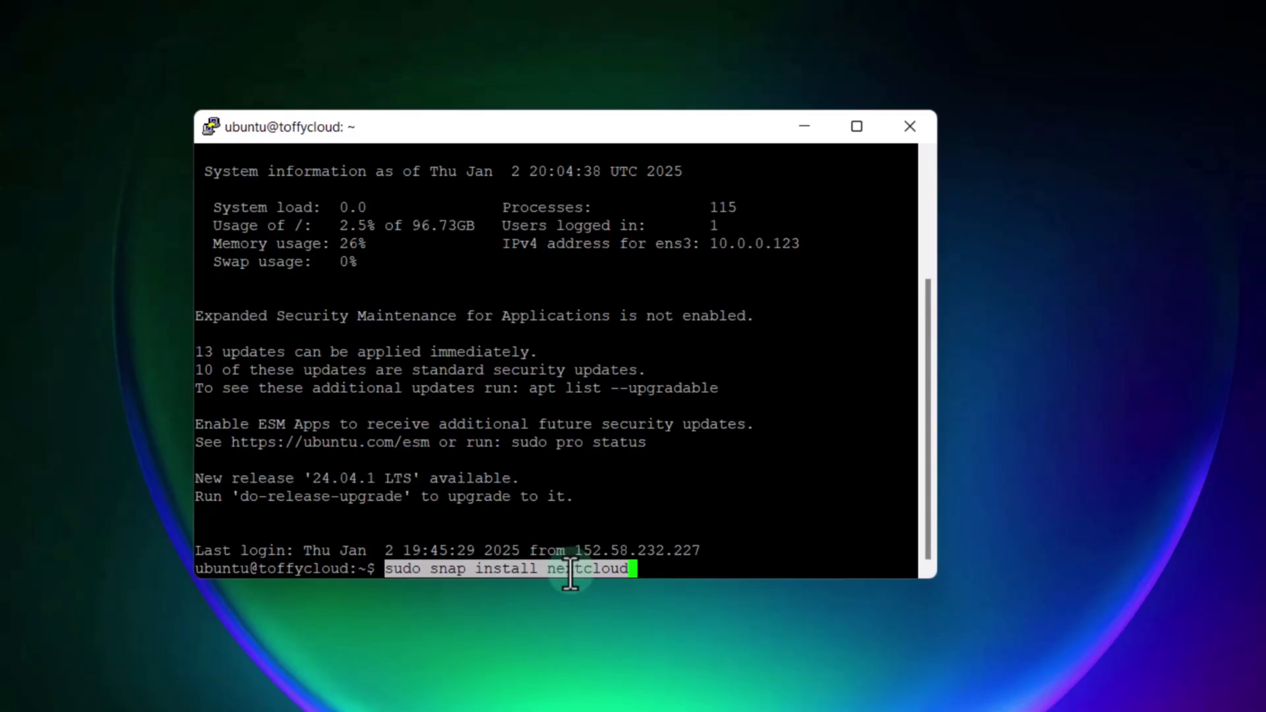
{"action": "key", "text": "Return"}
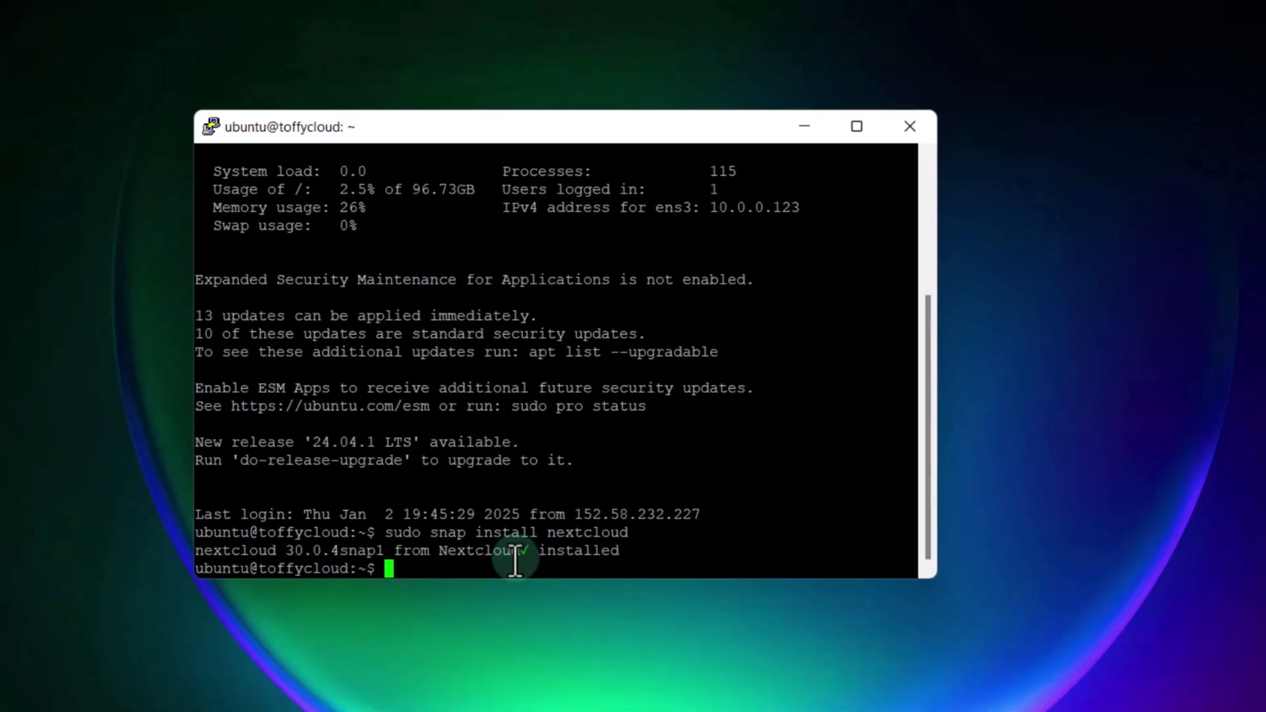
{"action": "right_click", "coordinate": [515, 561]}
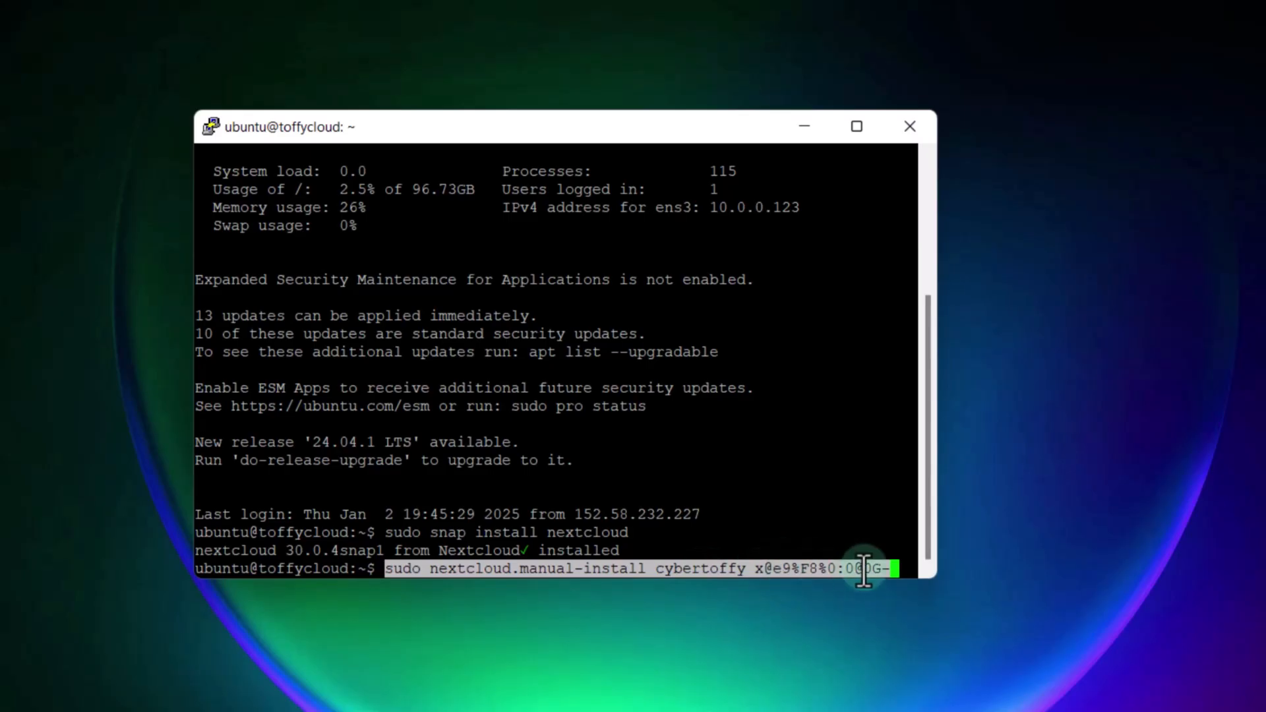
{"action": "key", "text": "Return"}
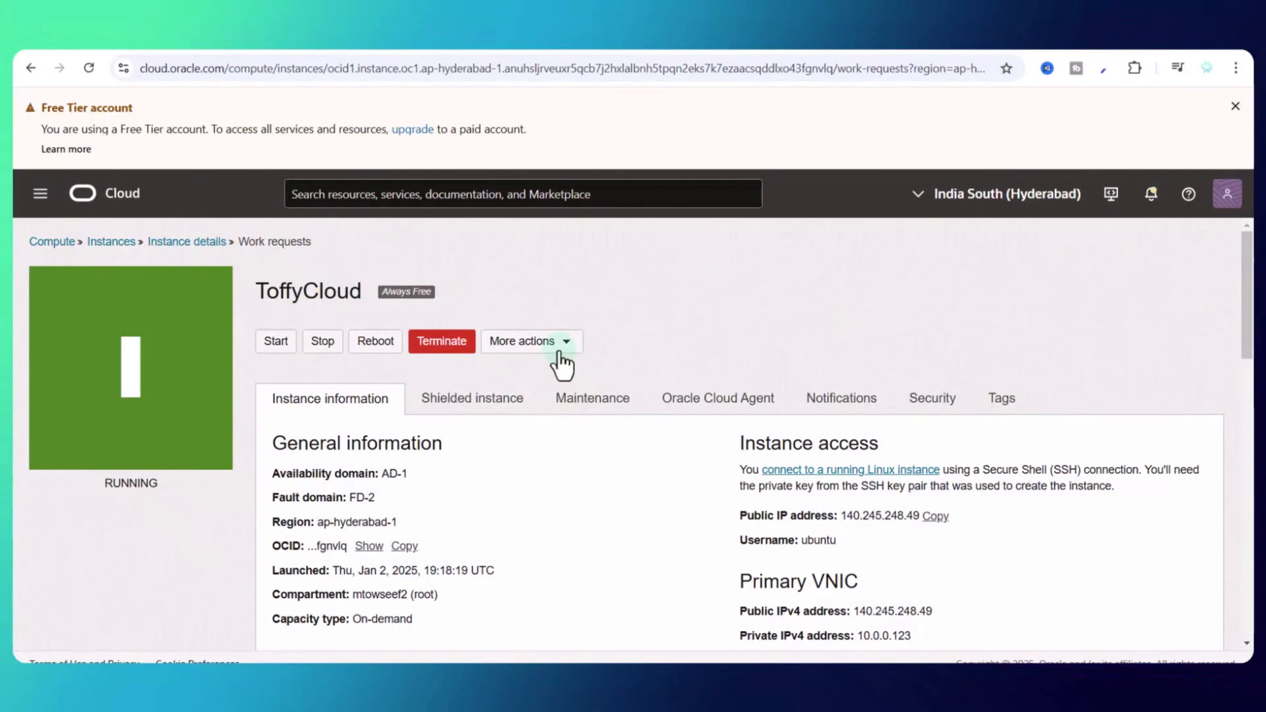
Step: Go from Public Subnet-Marvel to the Default Security List for Marvel and review its ingress rules
{"action": "scroll", "coordinate": [687, 366], "scroll_direction": "down", "scroll_amount": 5}
{"action": "scroll", "coordinate": [689, 362], "scroll_direction": "down", "scroll_amount": 1}
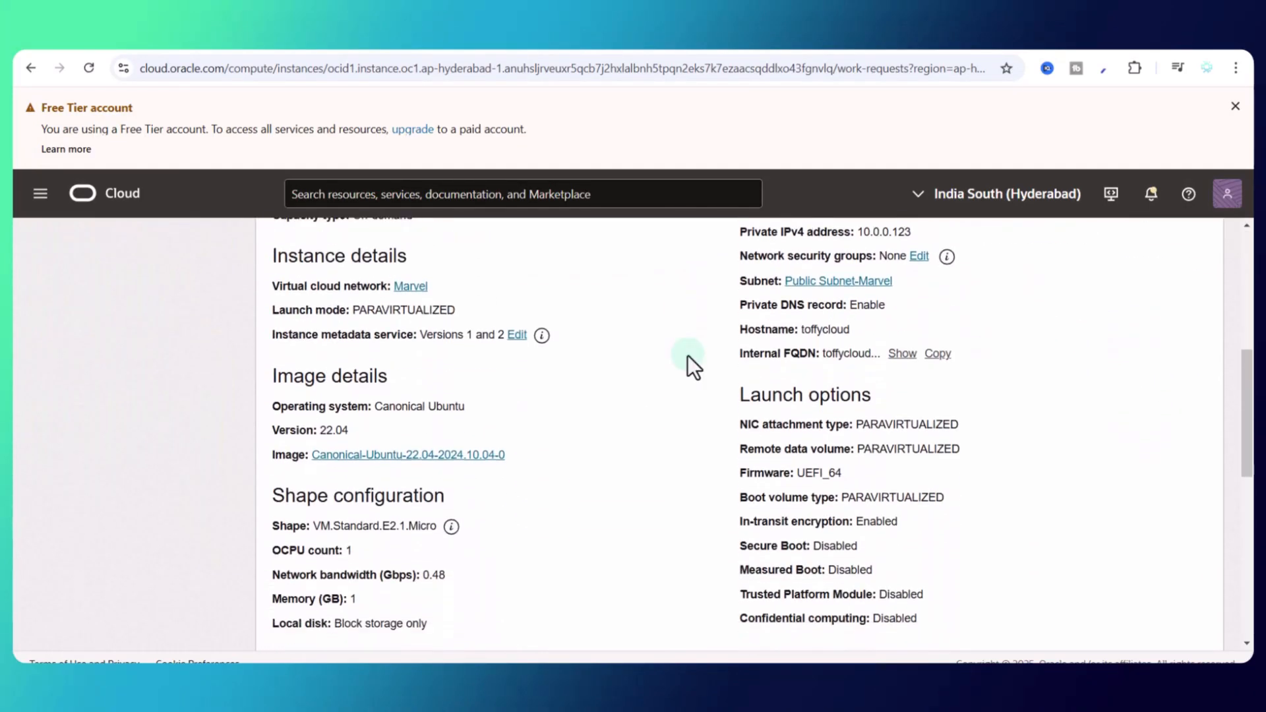
{"action": "scroll", "coordinate": [856, 370], "scroll_direction": "up", "scroll_amount": 3}
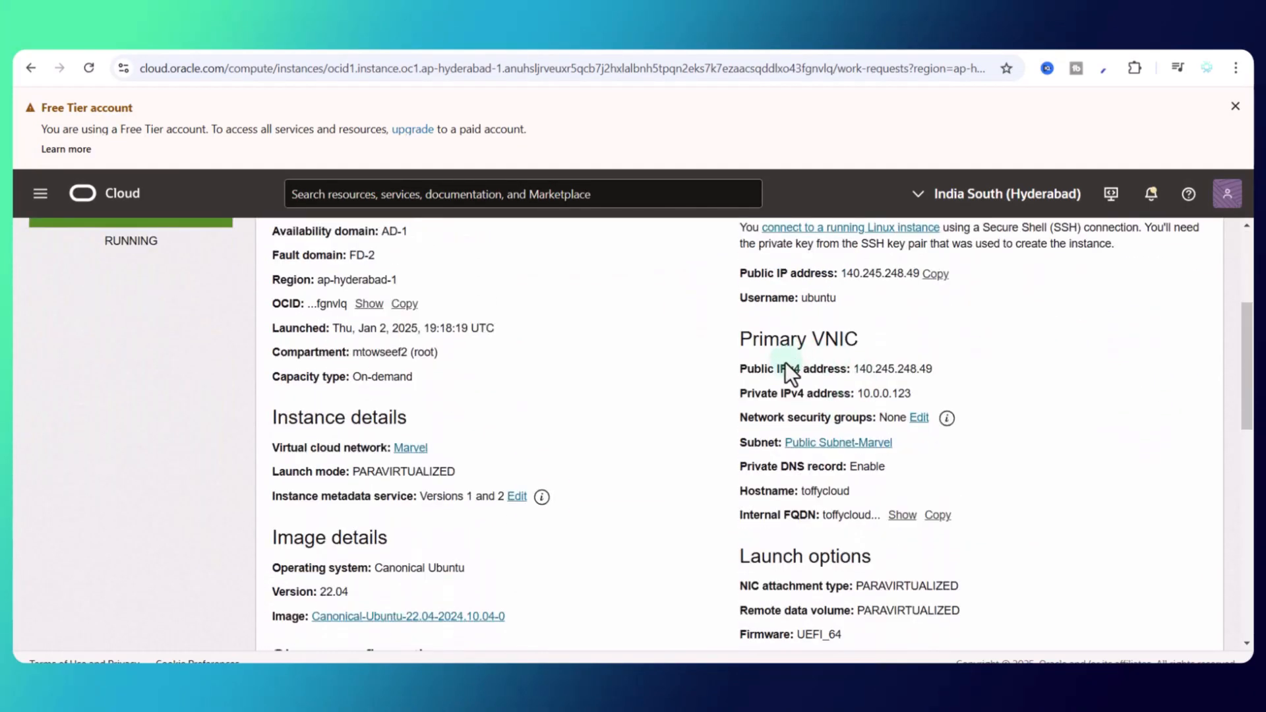
{"action": "left_click", "coordinate": [851, 449]}
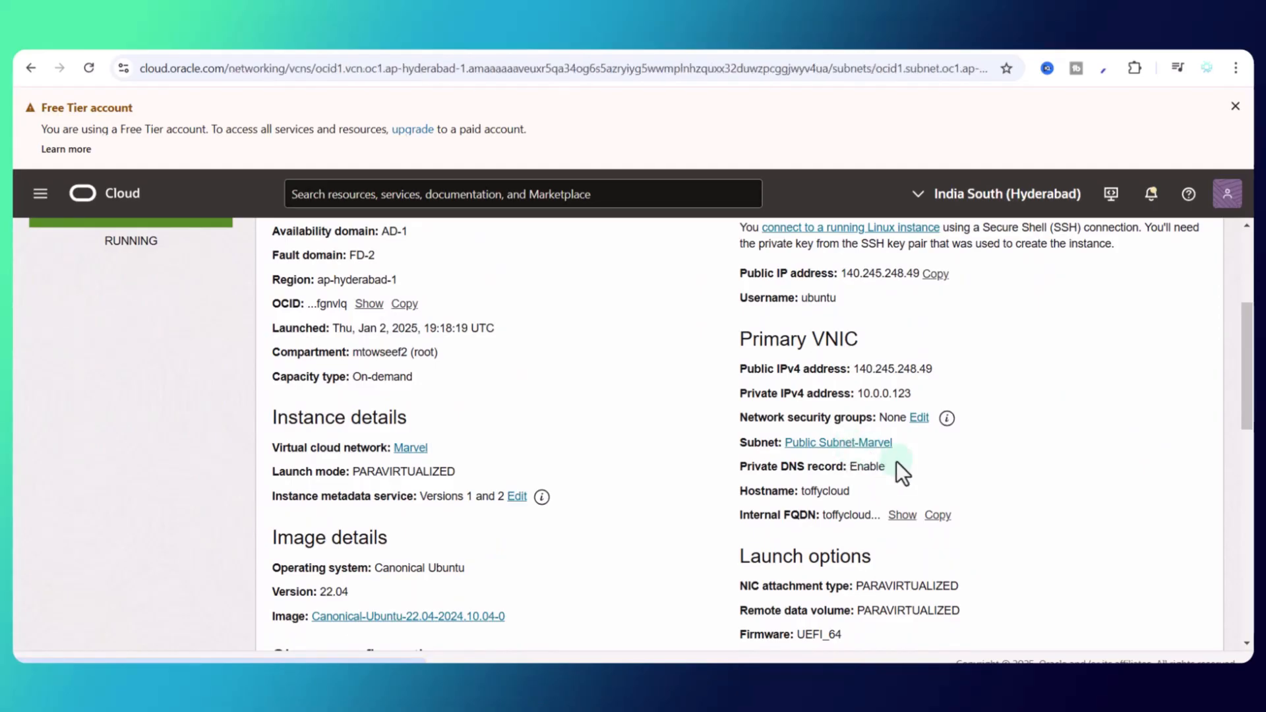
{"action": "left_click", "coordinate": [336, 527]}
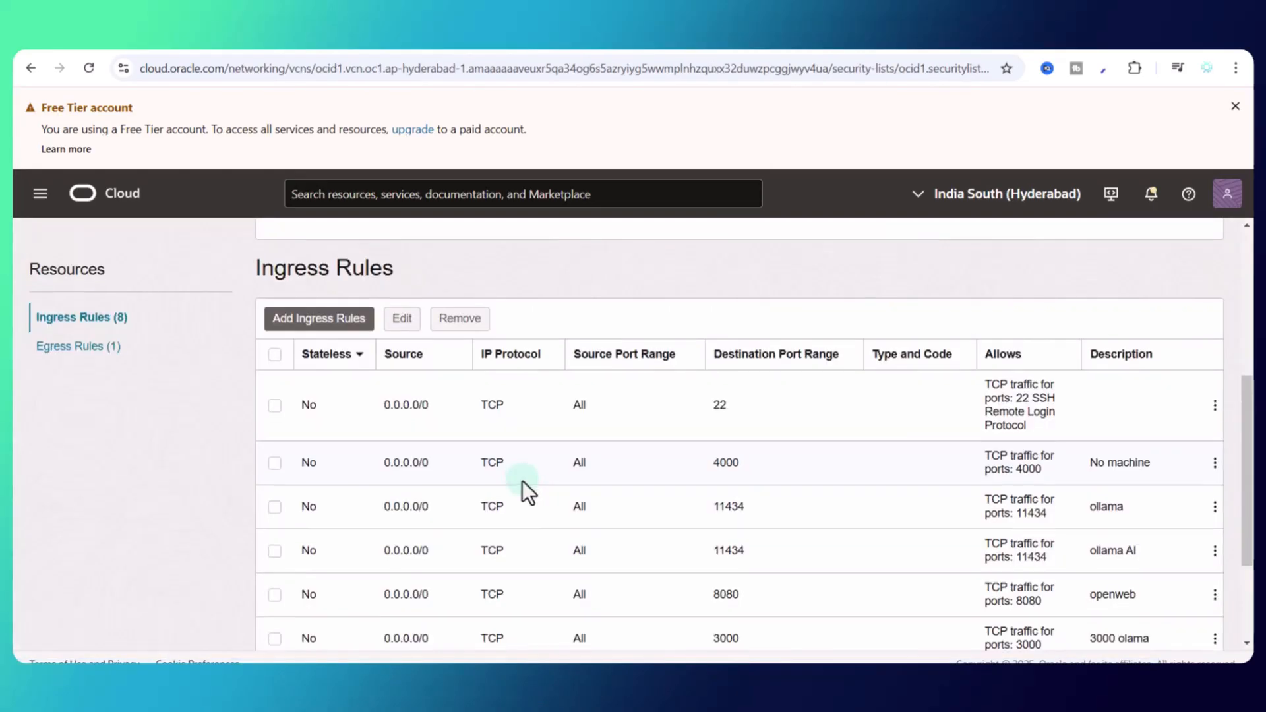
{"action": "scroll", "coordinate": [524, 487], "scroll_direction": "down", "scroll_amount": 3}
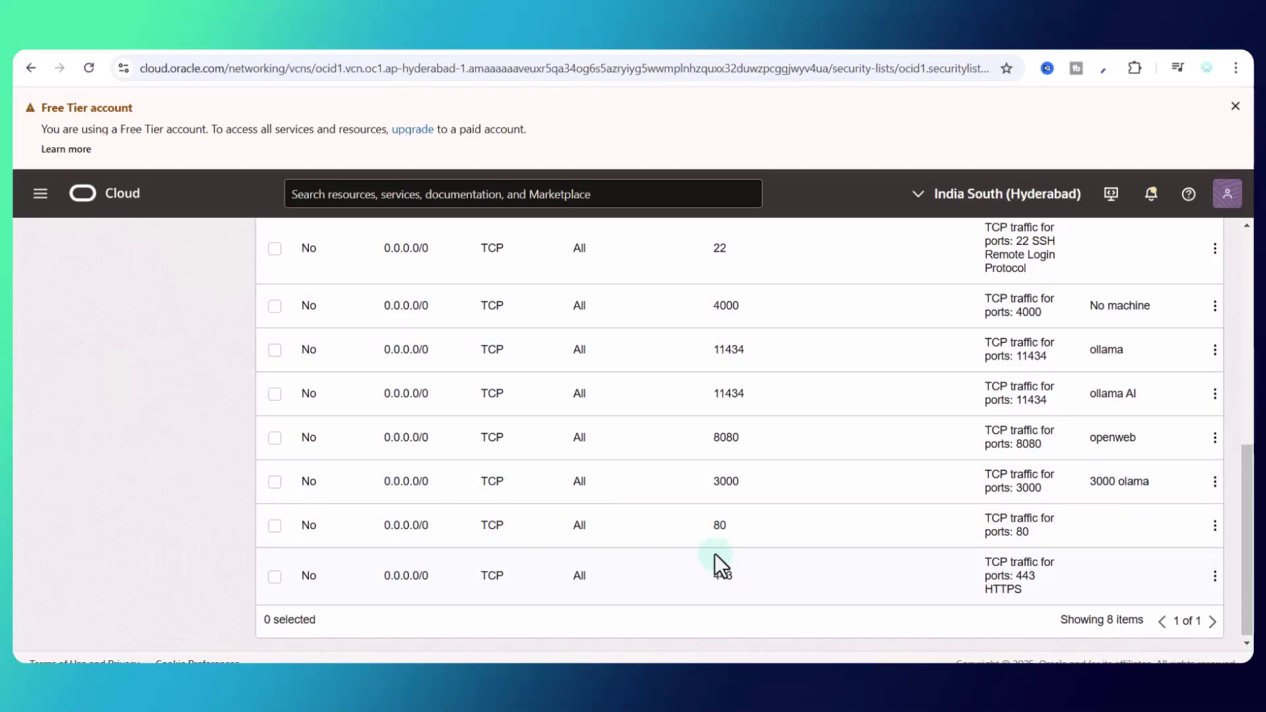
{"action": "scroll", "coordinate": [610, 535], "scroll_direction": "up", "scroll_amount": 3}
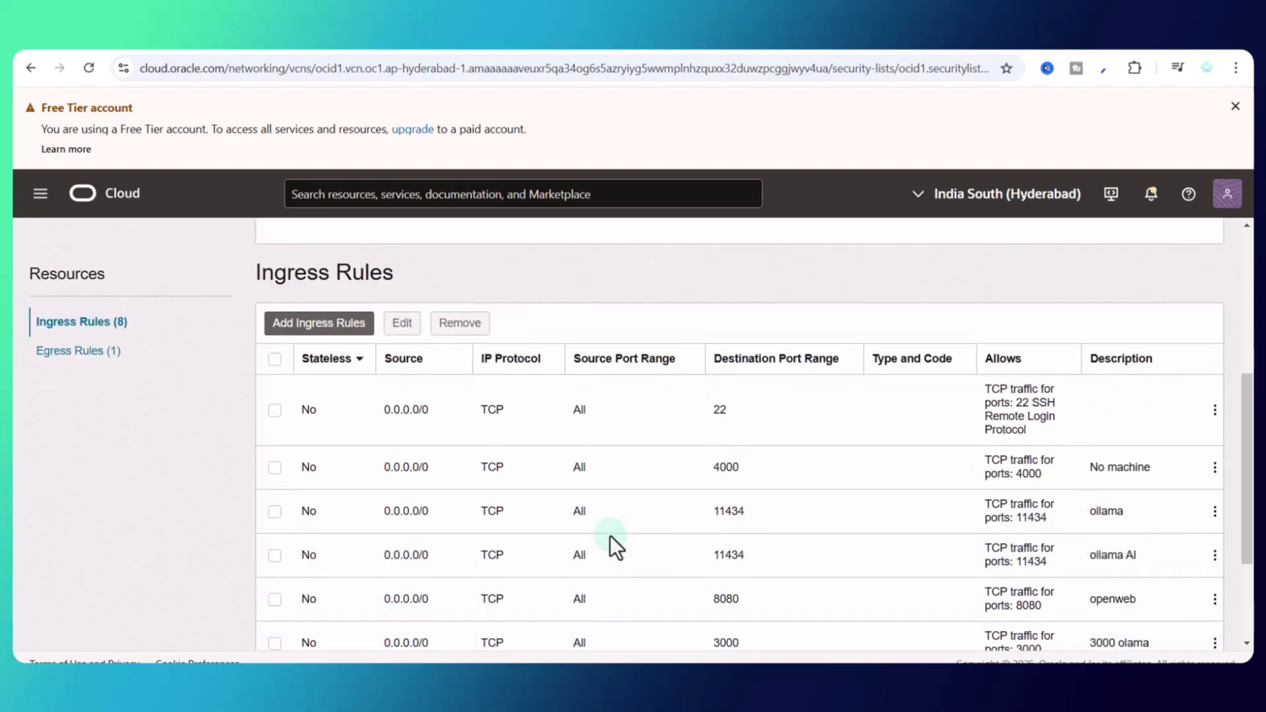
Step: Add a TCP ingress rule from 0.0.0.0/0 for destination ports 80,443
{"action": "left_click", "coordinate": [340, 333]}
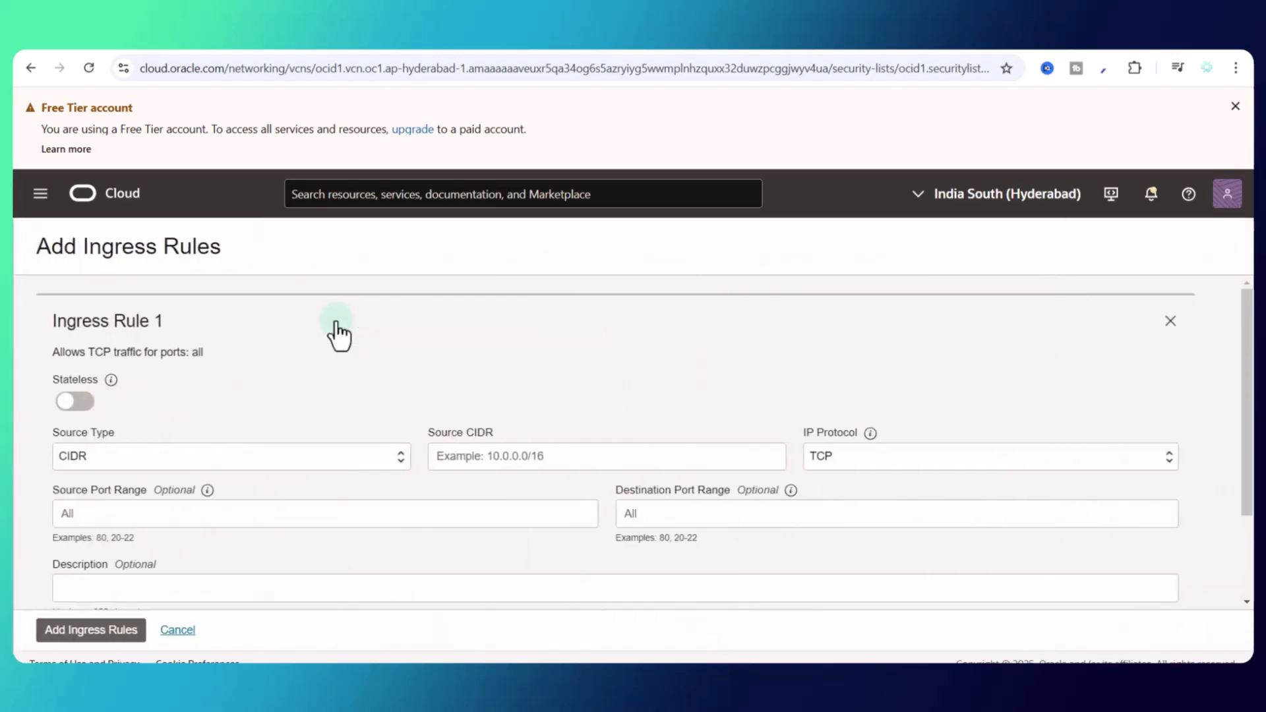
{"action": "left_click", "coordinate": [486, 456]}
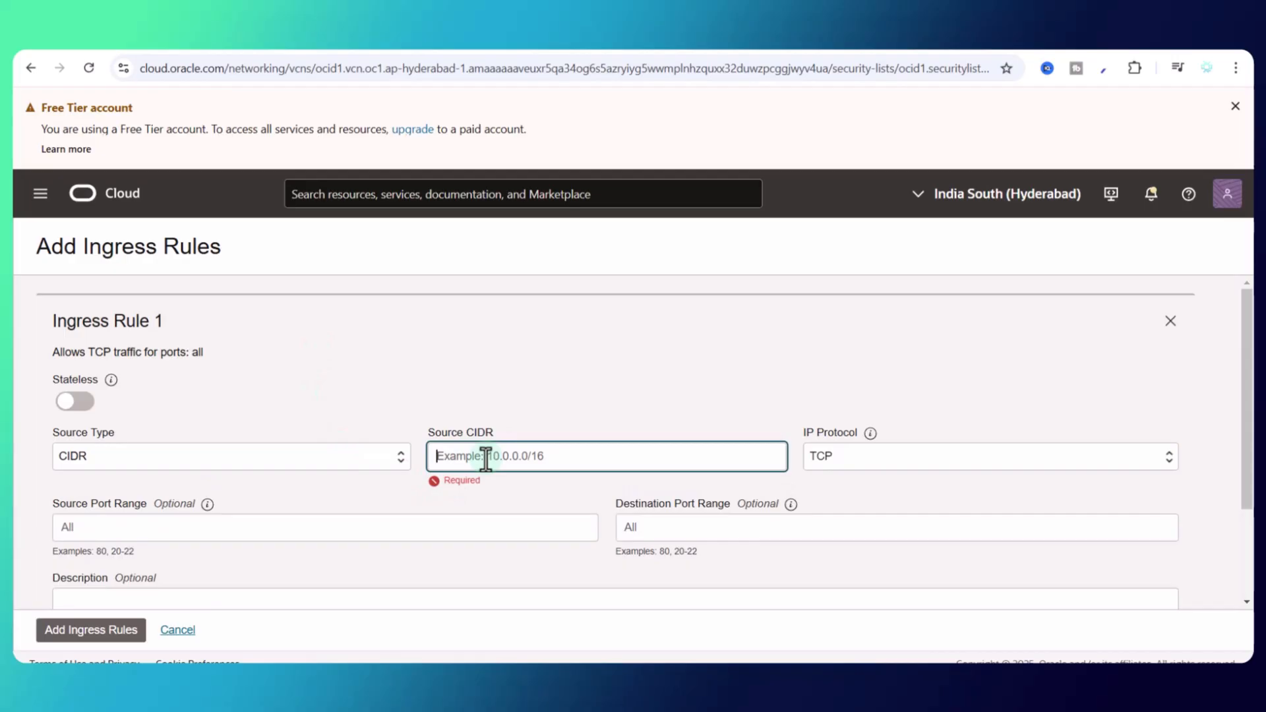
{"action": "type", "text": "0.0.0.0"}
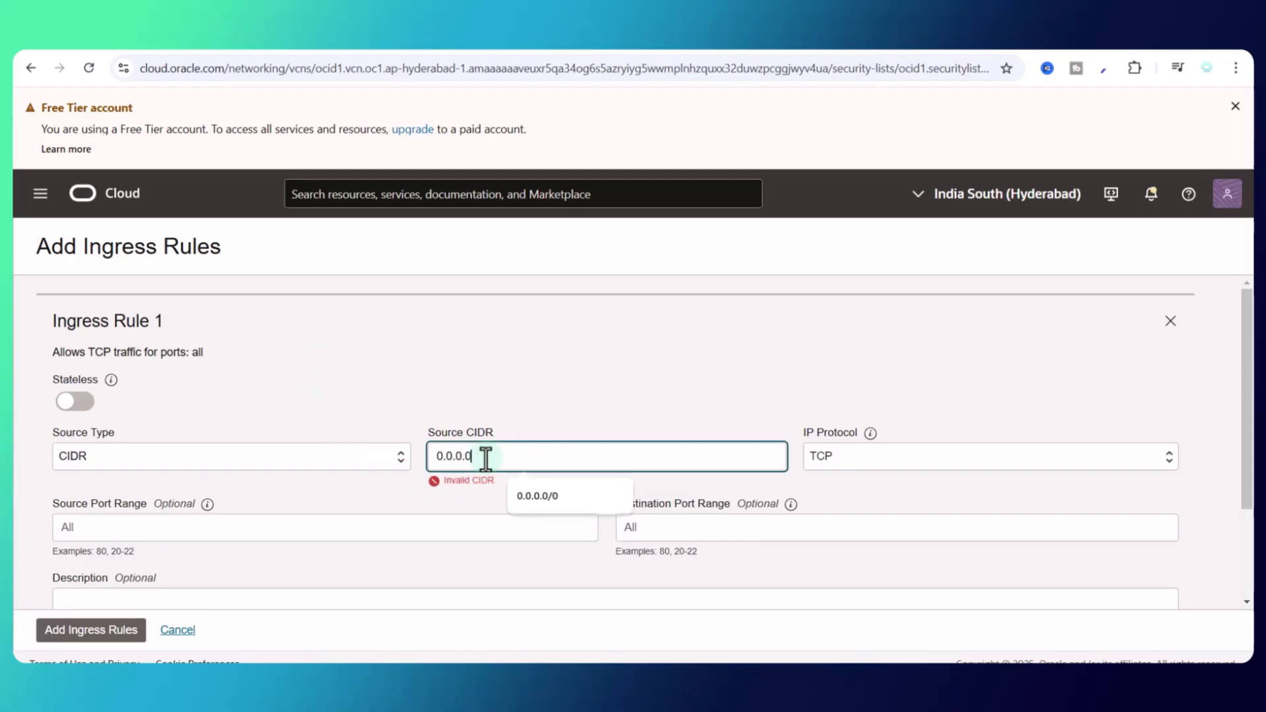
{"action": "type", "text": "/0"}
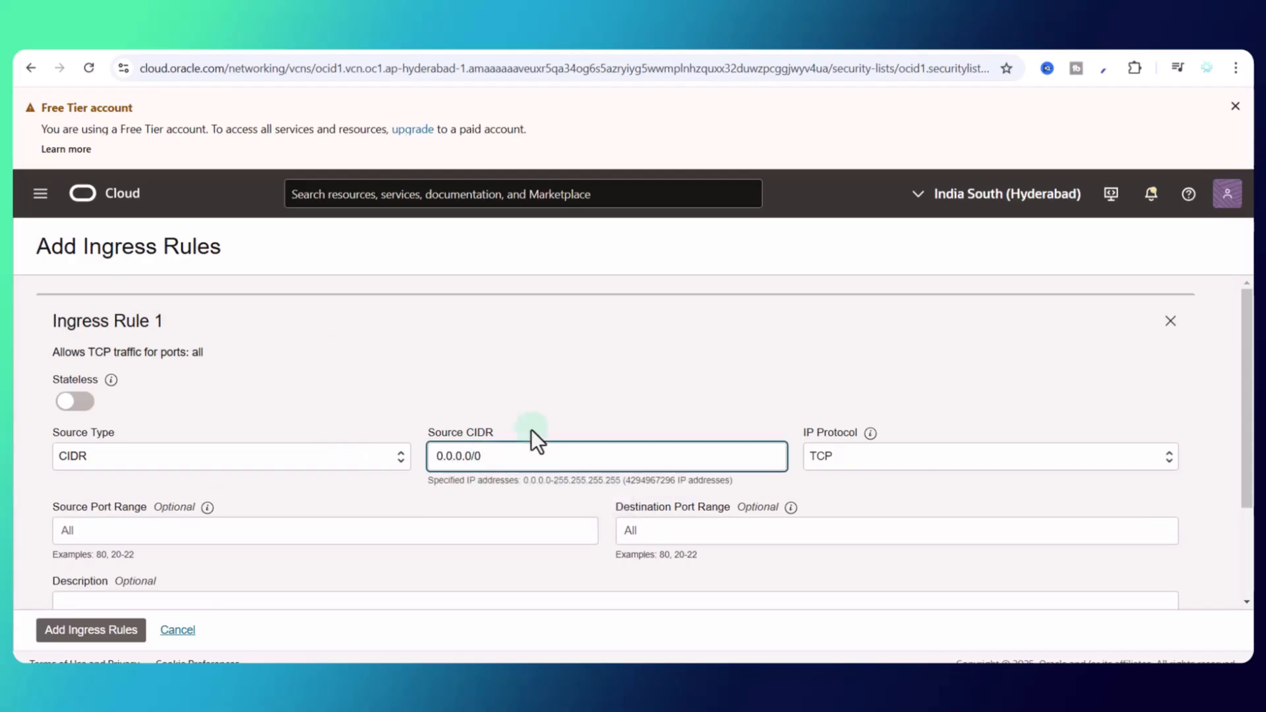
{"action": "left_click", "coordinate": [665, 533]}
{"action": "type", "text": "80"}
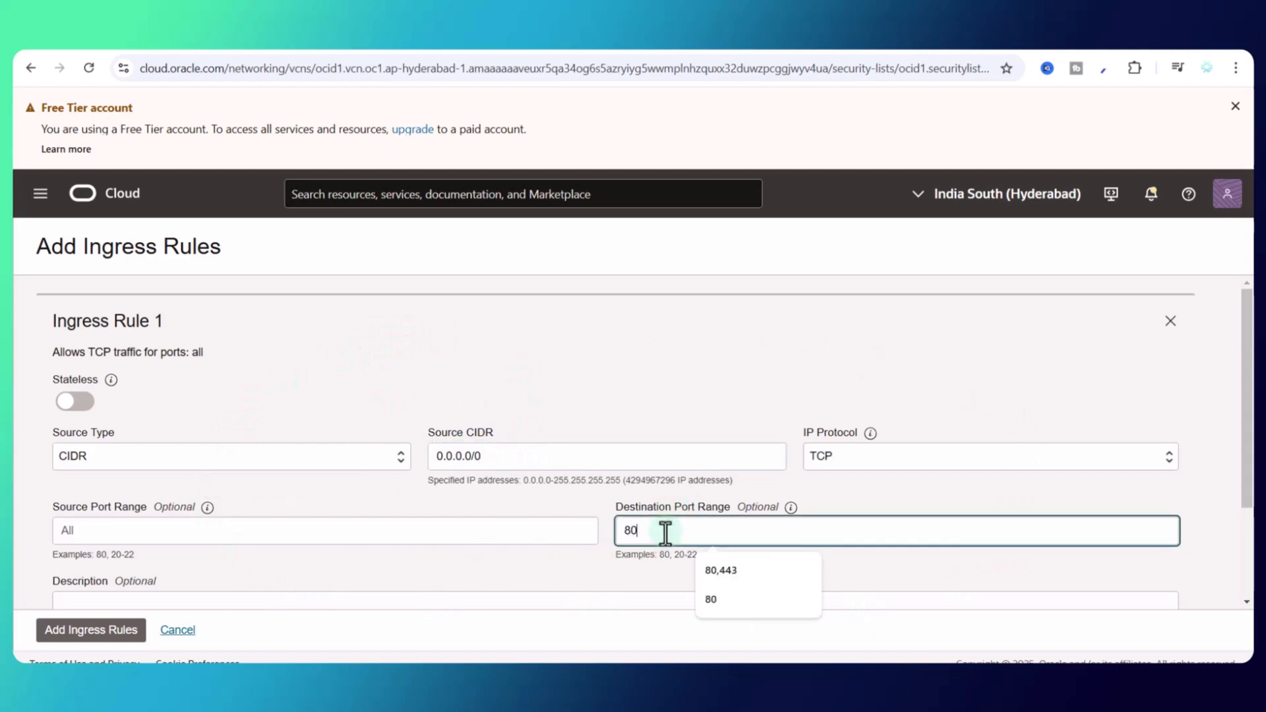
{"action": "type", "text": ",443"}
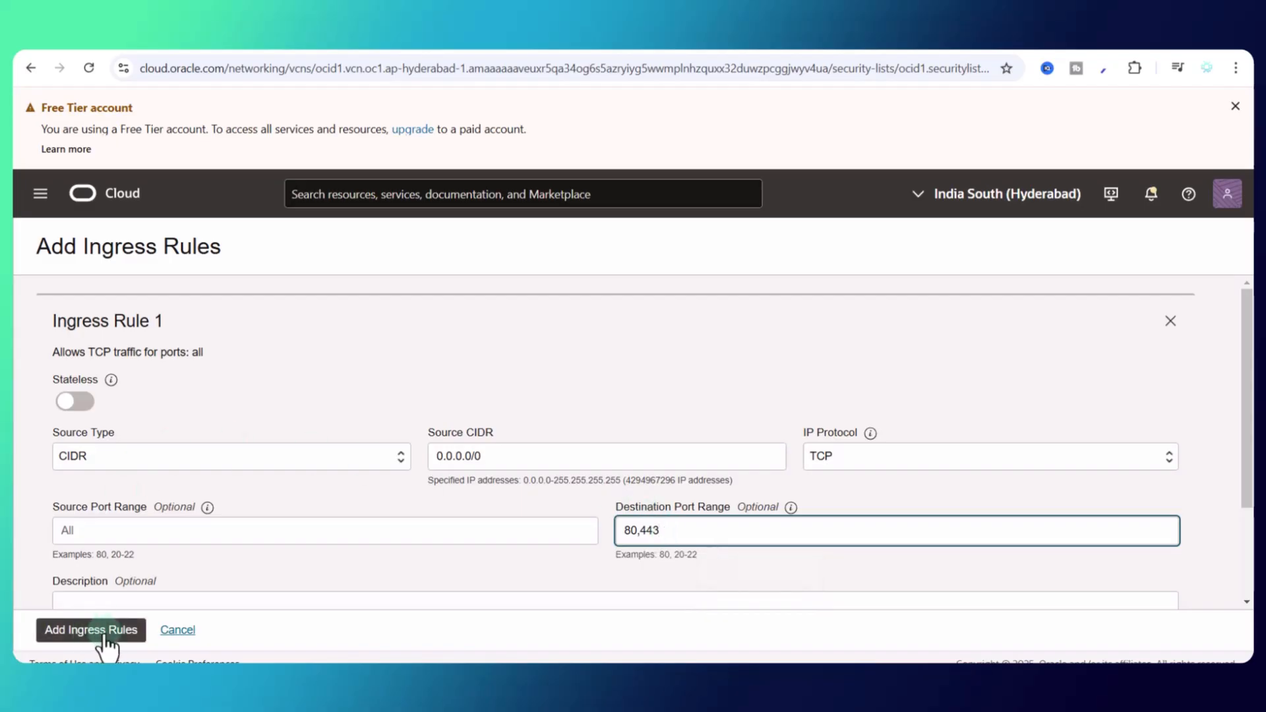
{"action": "left_click", "coordinate": [177, 631]}
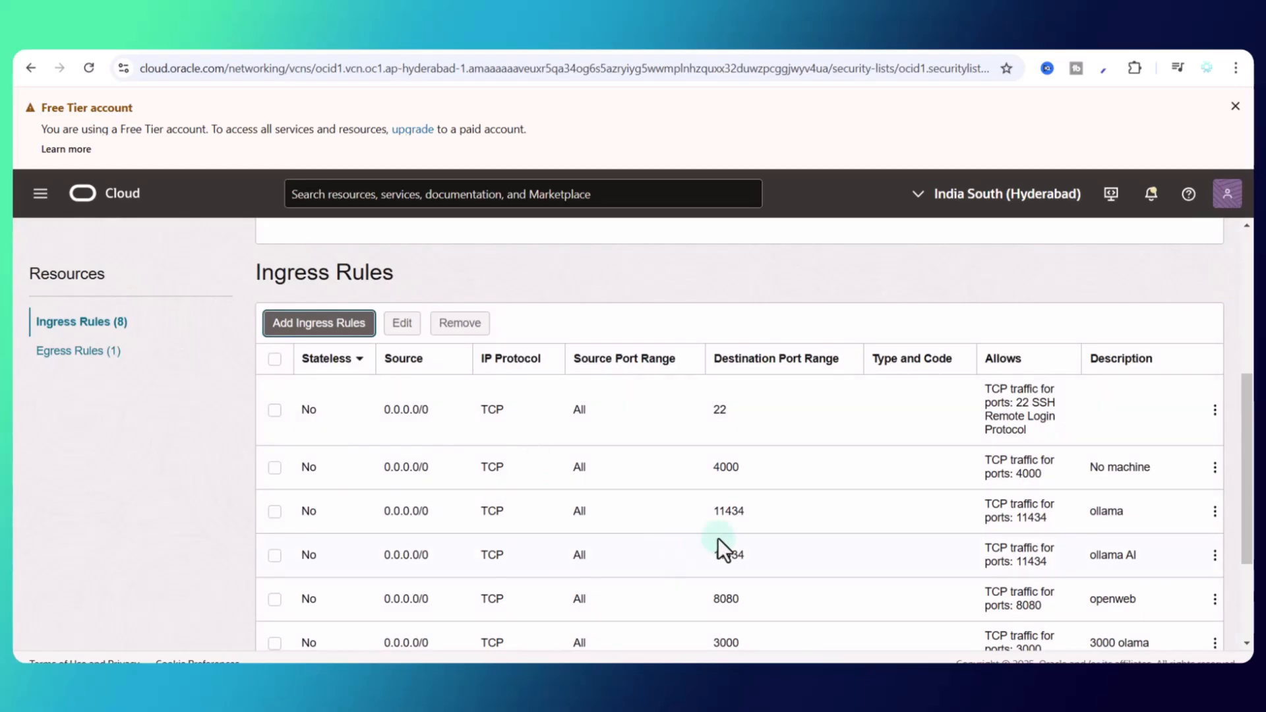
{"action": "scroll", "coordinate": [717, 538], "scroll_direction": "down", "scroll_amount": 3}
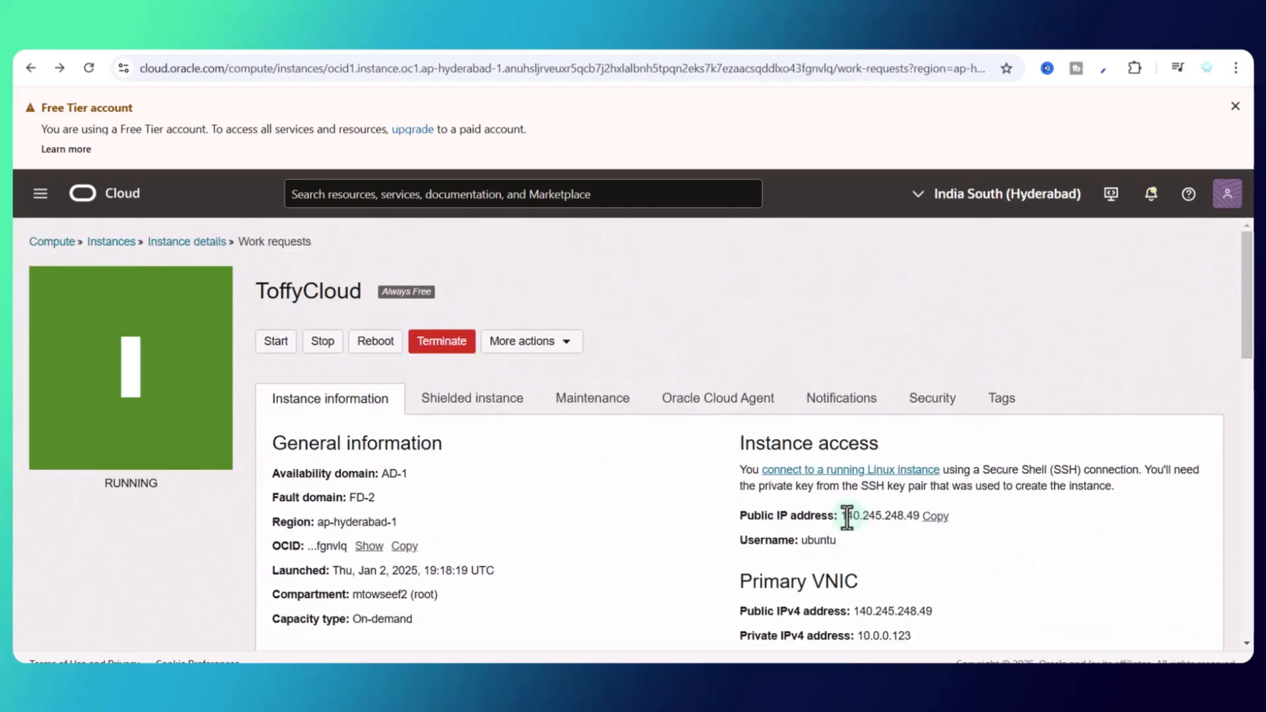
Step: Copy the public IP 140.245.248.49 and load it in a new Chrome tab
{"action": "left_click_drag", "start_coordinate": [847, 516], "coordinate": [908, 516]}
{"action": "left_click", "coordinate": [935, 518]}
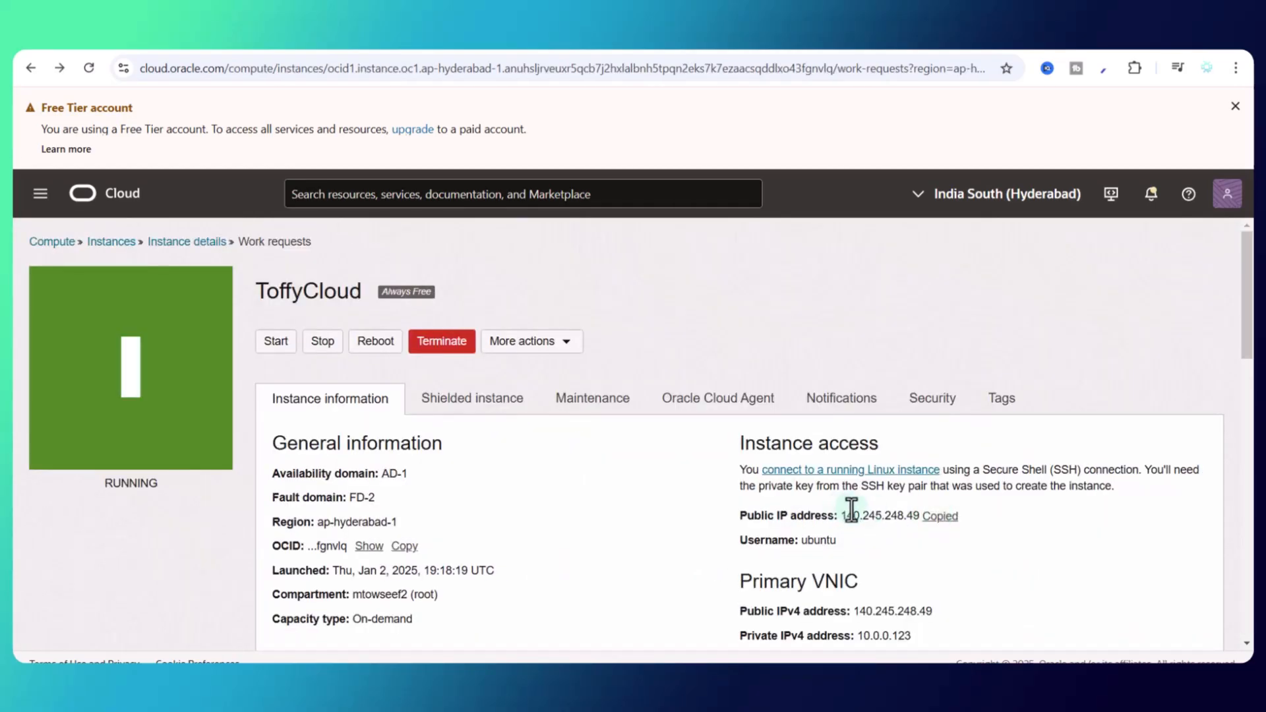
{"action": "key", "text": "ctrl+t"}
{"action": "key", "text": "ctrl+v"}
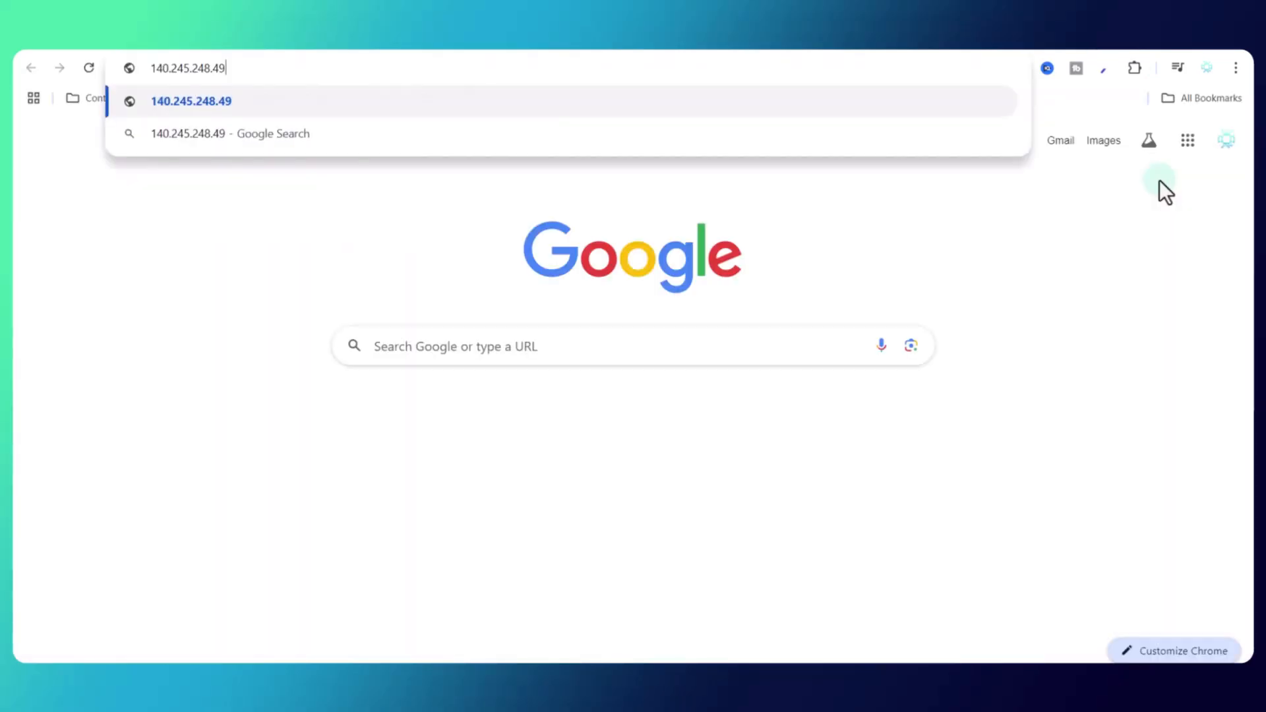
{"action": "key", "text": "Return"}
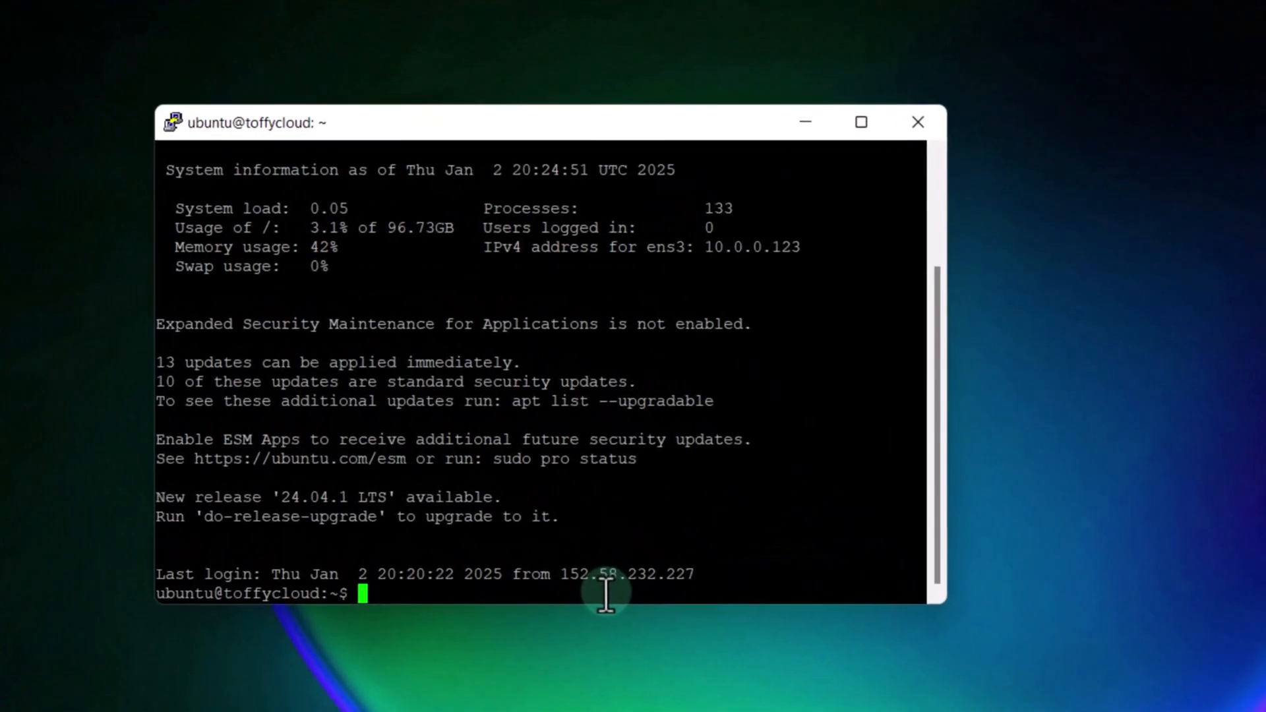
Step: Install firewalld and confirm the firewall is running
{"action": "right_click", "coordinate": [608, 597]}
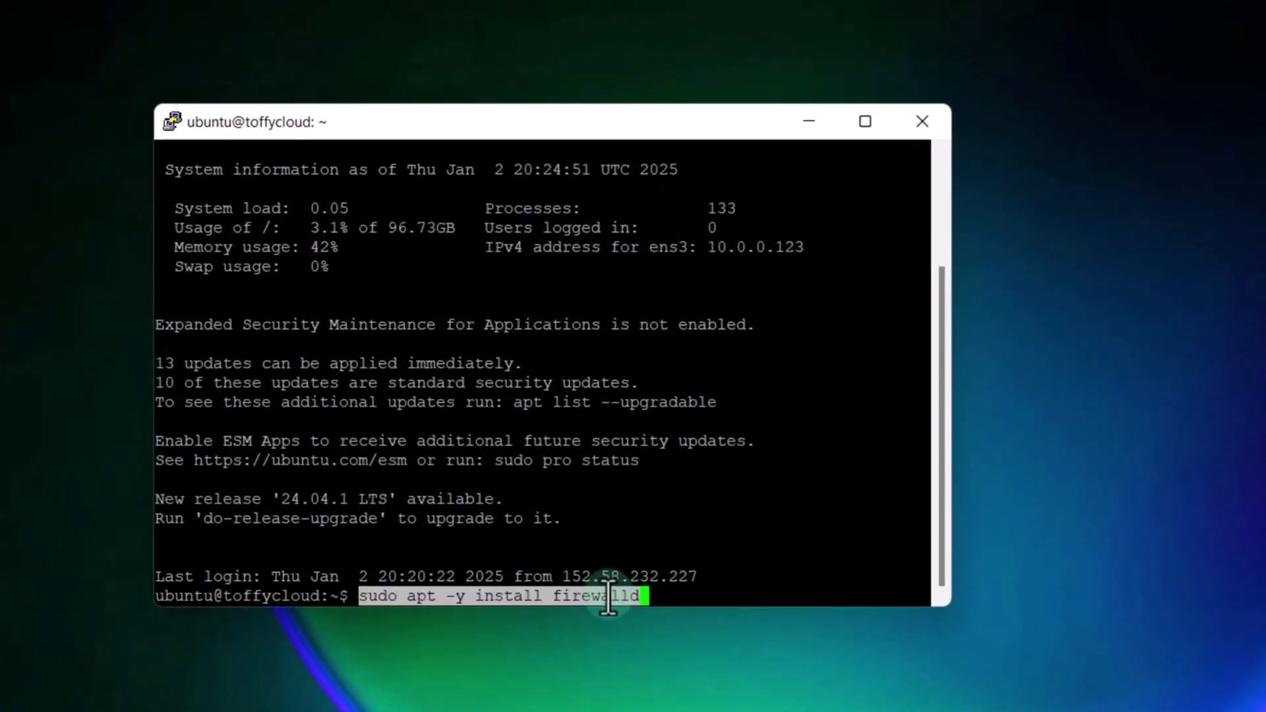
{"action": "key", "text": "Return"}
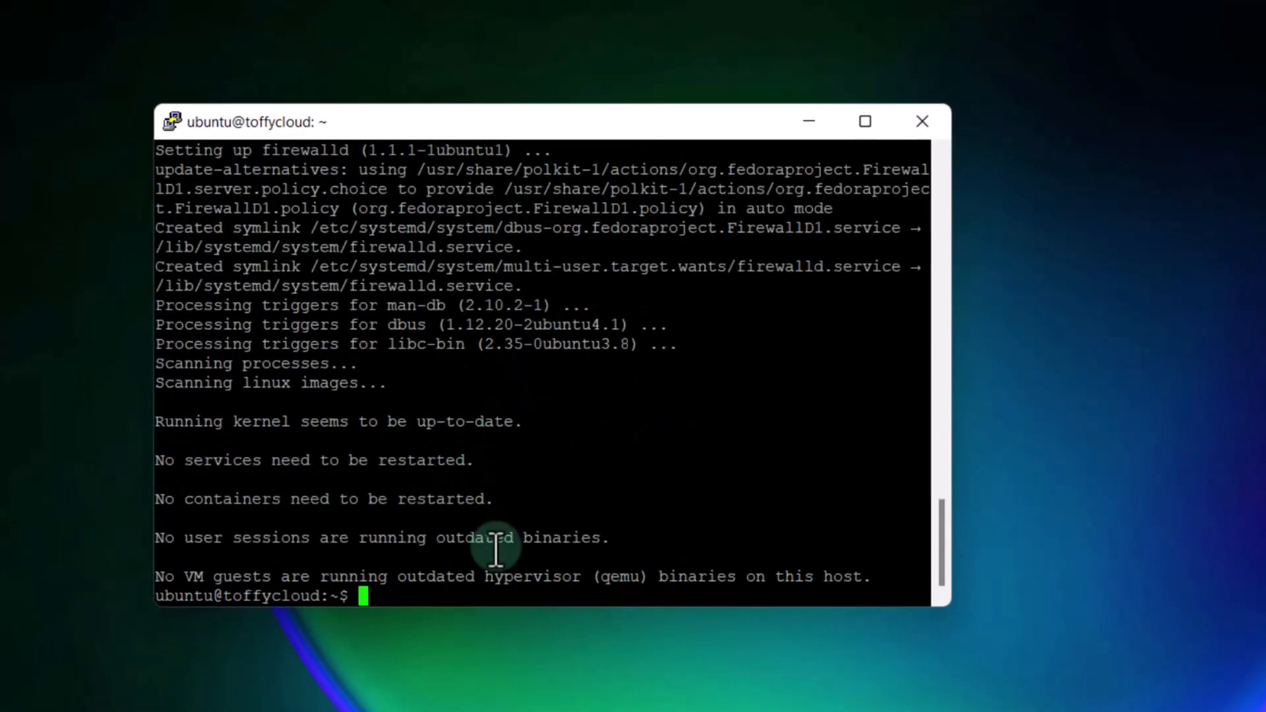
{"action": "right_click", "coordinate": [465, 596]}
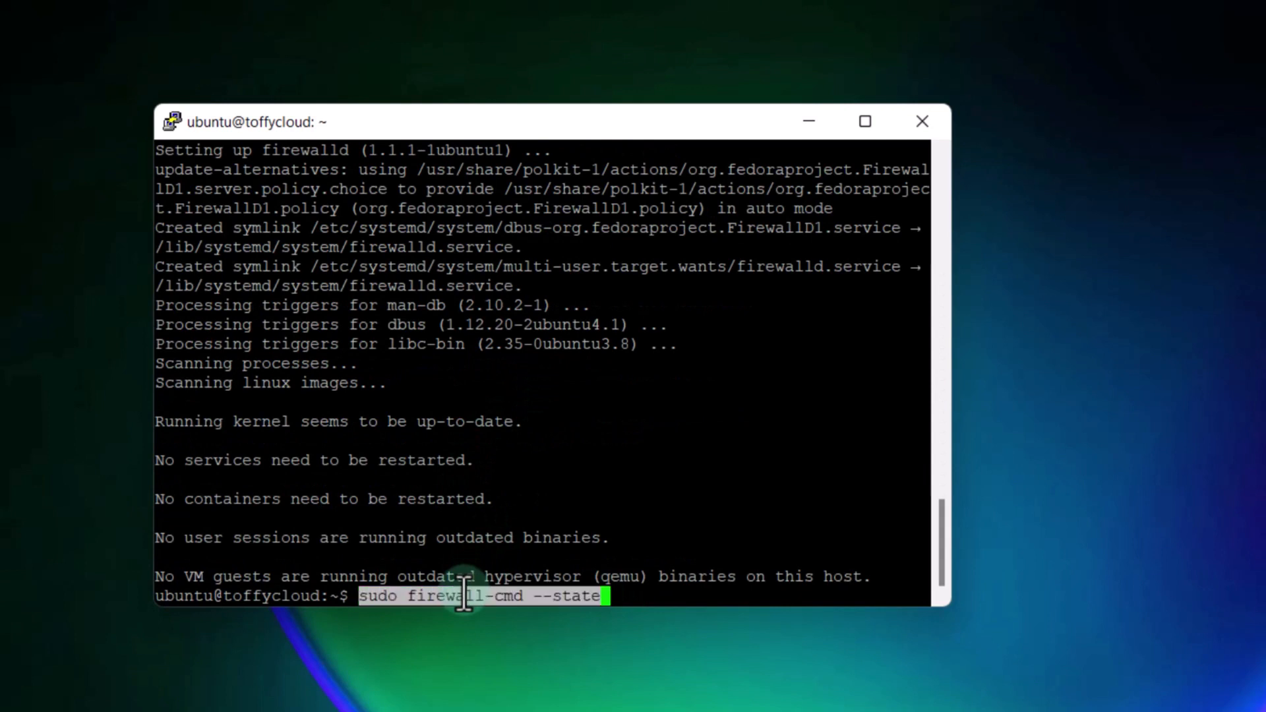
{"action": "key", "text": "Return"}
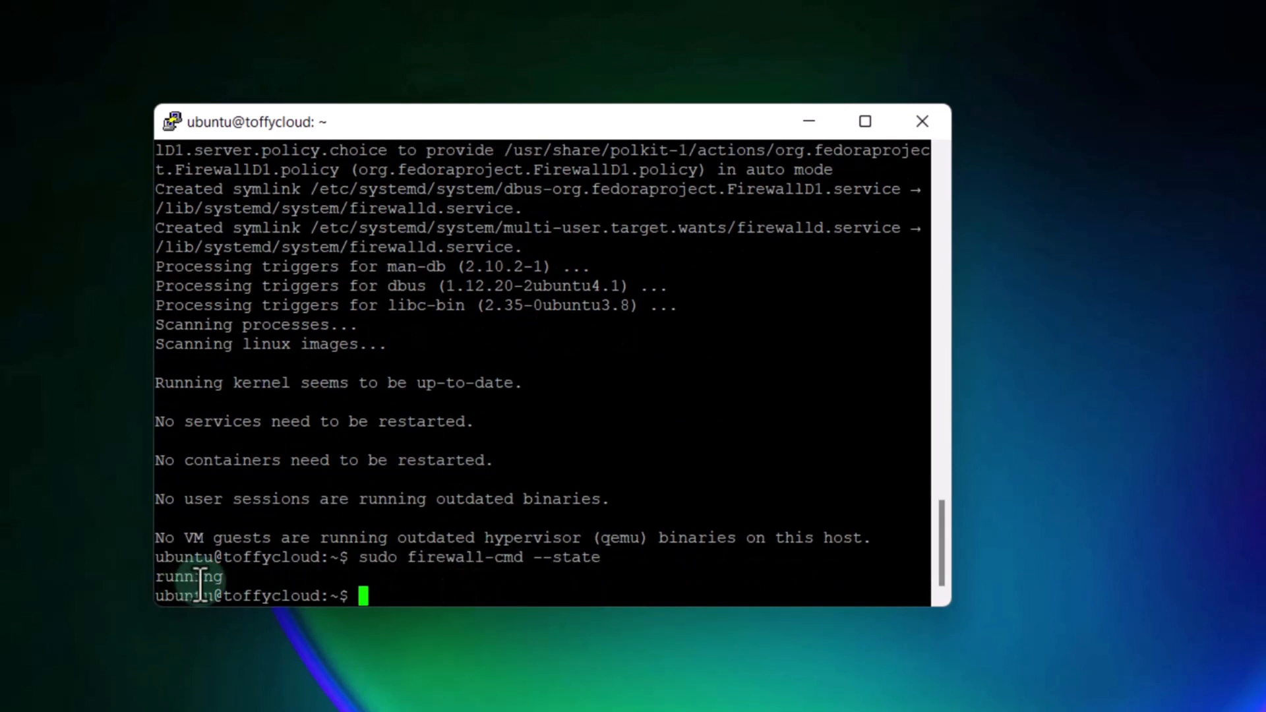
Step: Permanently open ports 80/tcp and 443/tcp in the public zone and list open ports
{"action": "right_click", "coordinate": [555, 593]}
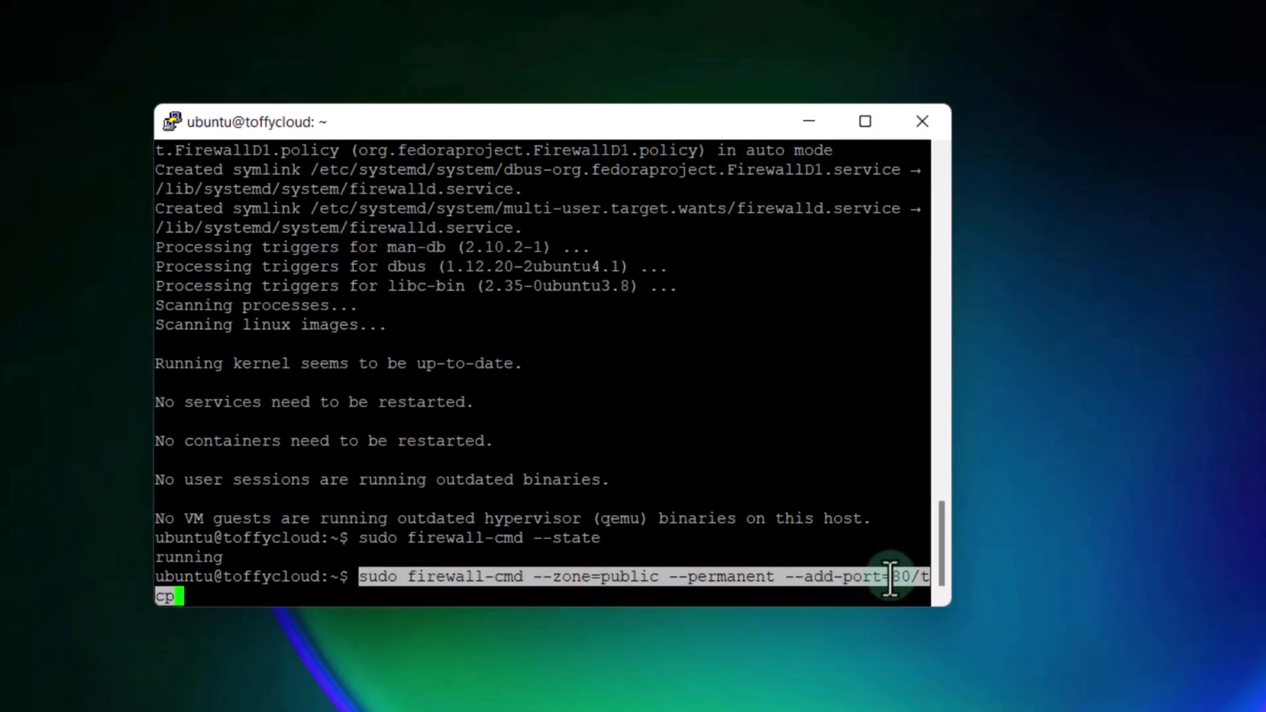
{"action": "key", "text": "Return"}
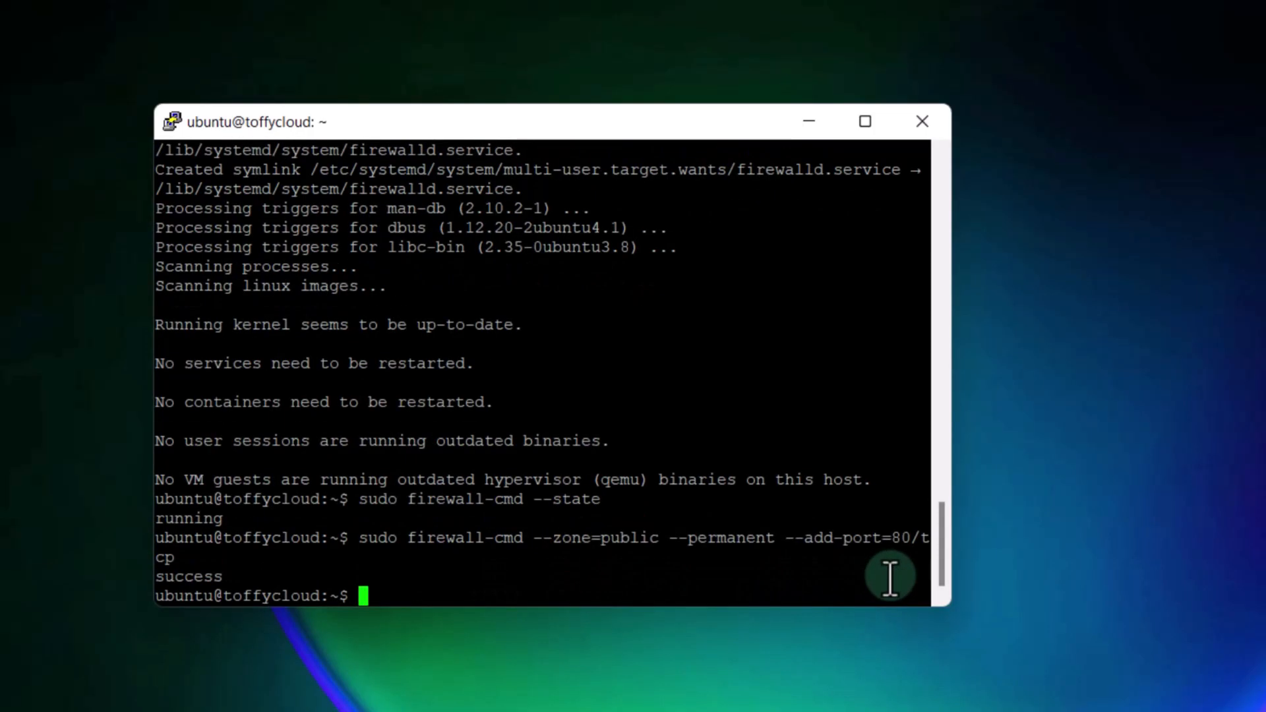
{"action": "right_click", "coordinate": [465, 600]}
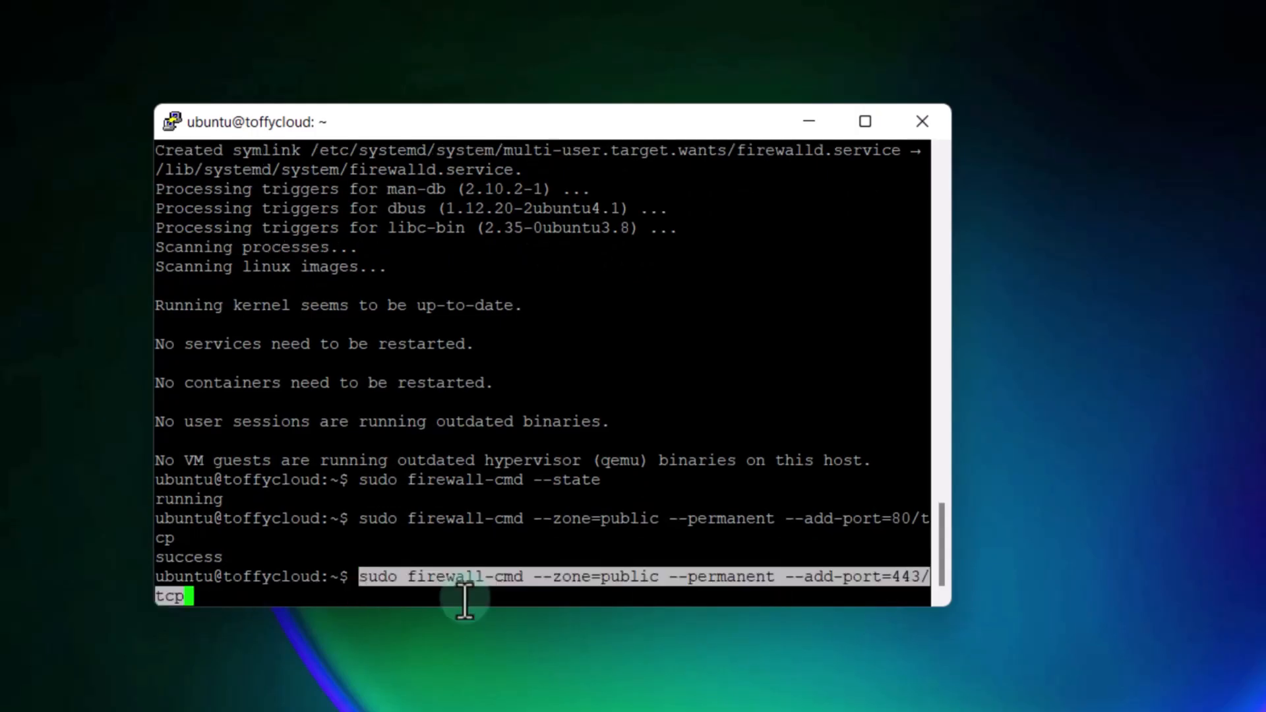
{"action": "key", "text": "Return"}
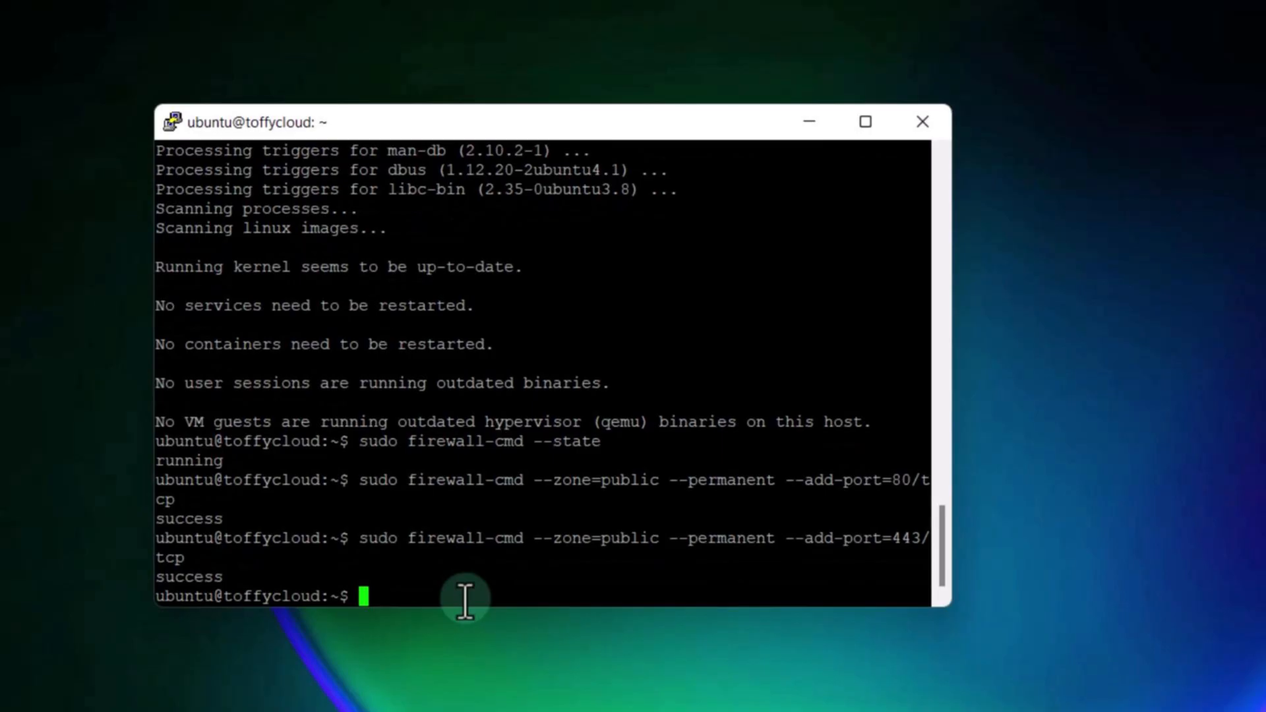
{"action": "right_click", "coordinate": [527, 585]}
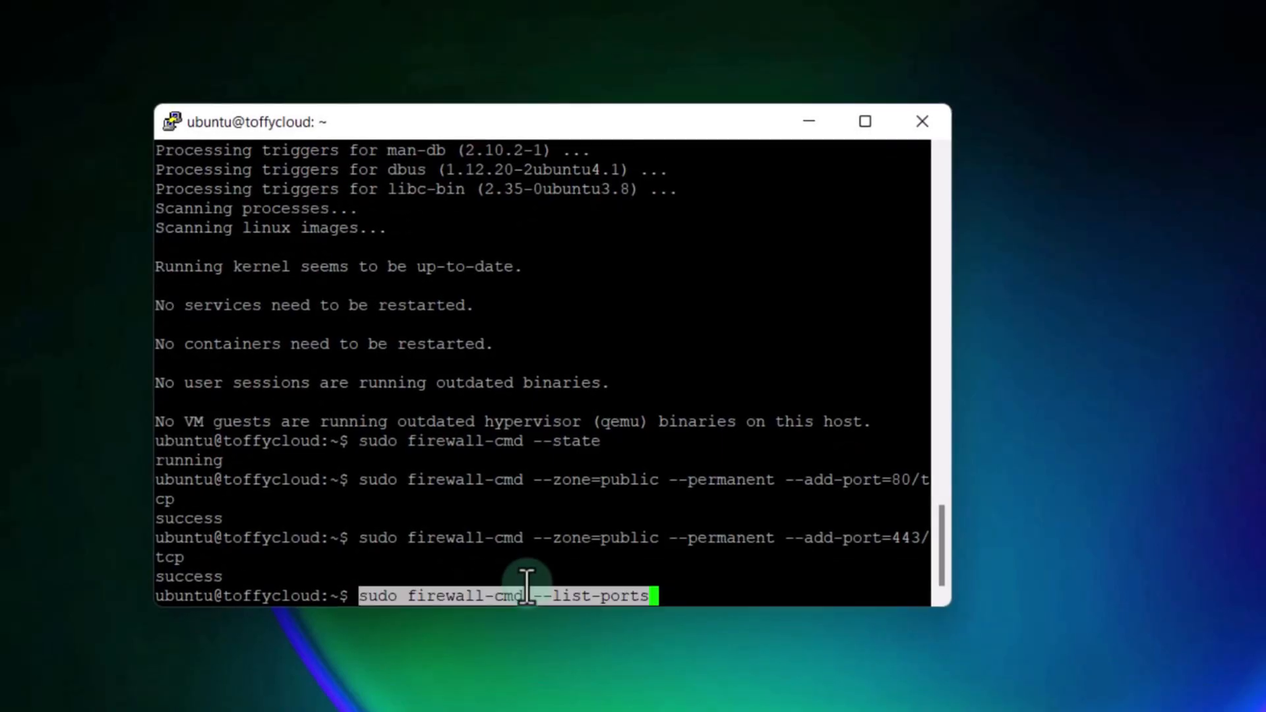
{"action": "key", "text": "Return"}
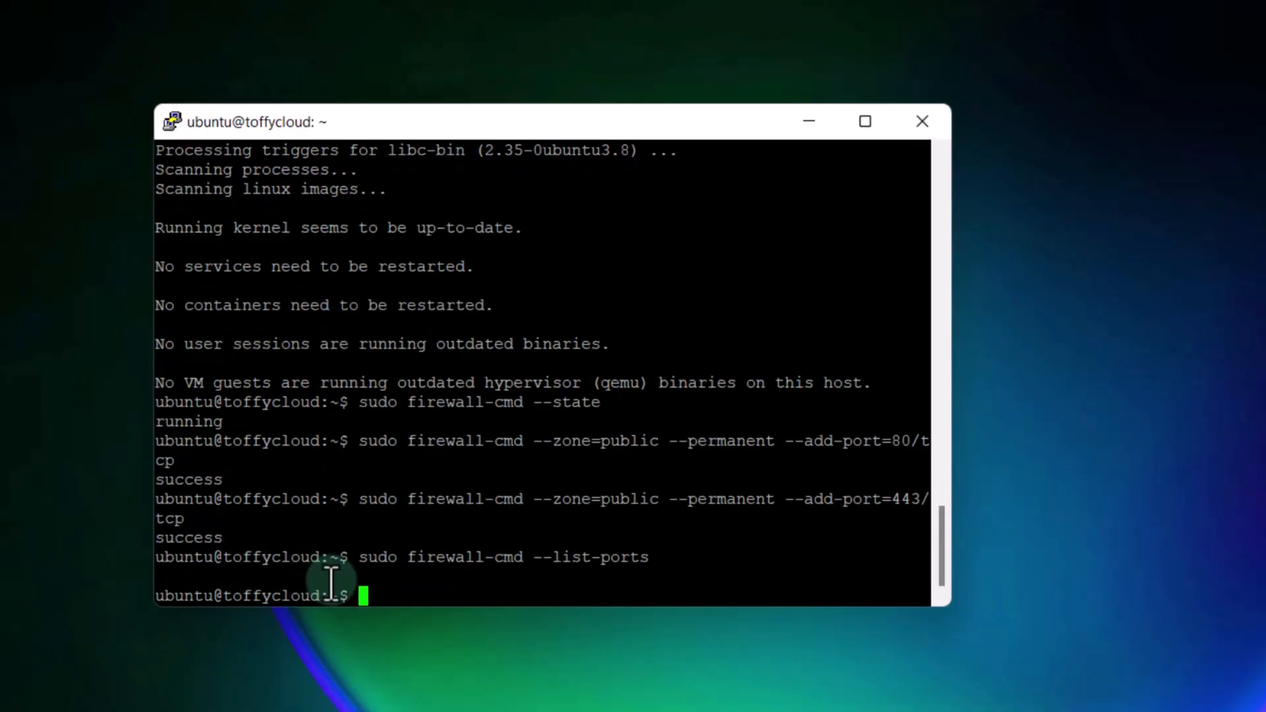
Step: Reload firewalld and list the open ports again to confirm 80/tcp and 443/tcp
{"action": "right_click", "coordinate": [460, 579]}
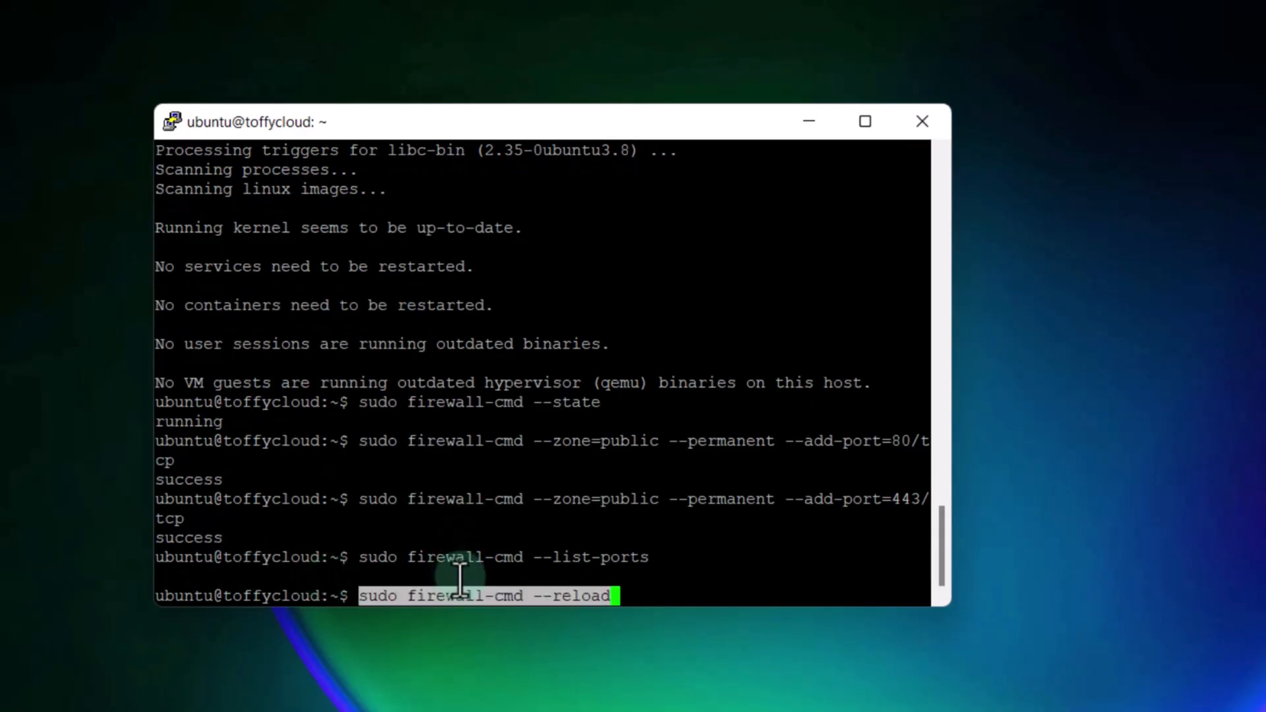
{"action": "key", "text": "Return"}
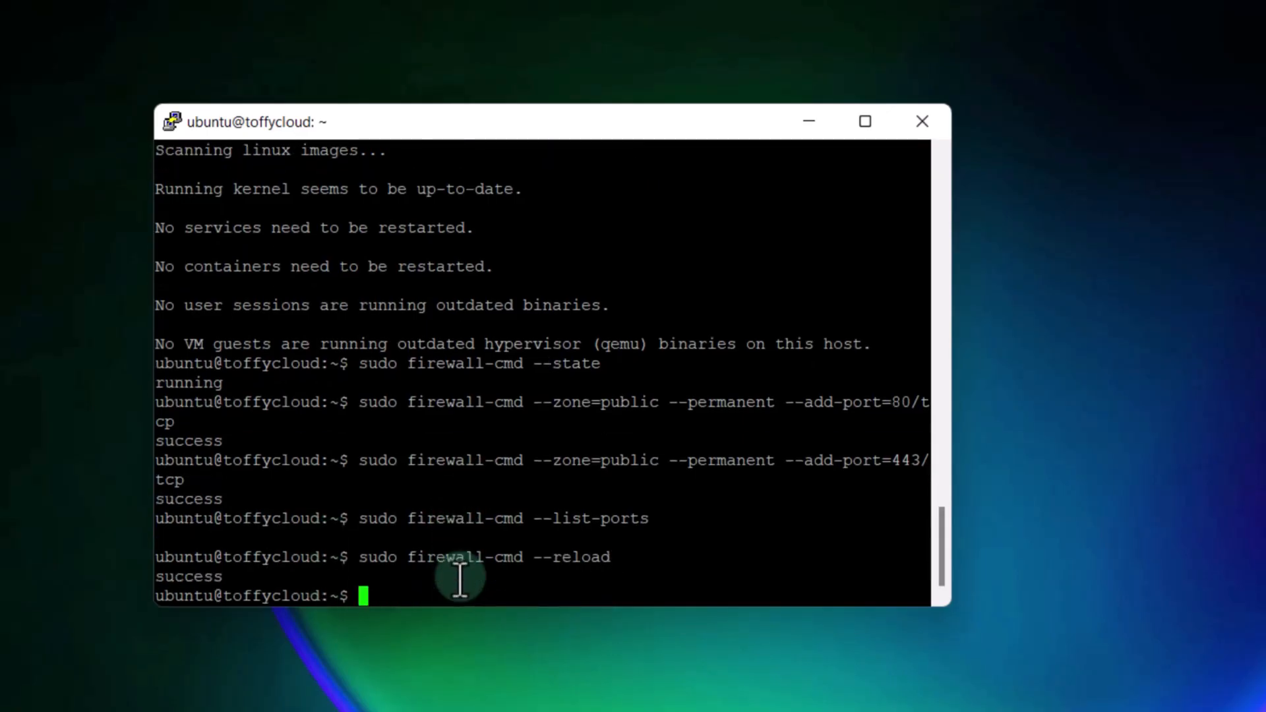
{"action": "key", "text": "Up"}
{"action": "key", "text": "Up"}
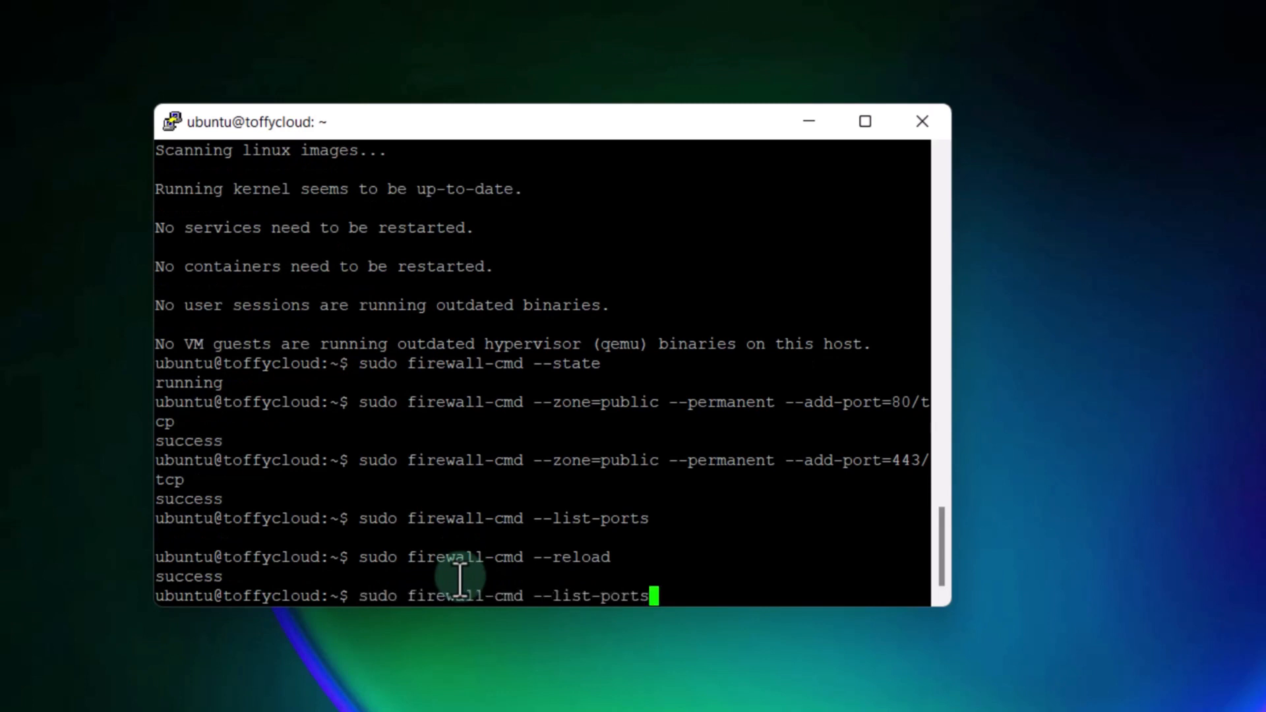
{"action": "key", "text": "Return"}
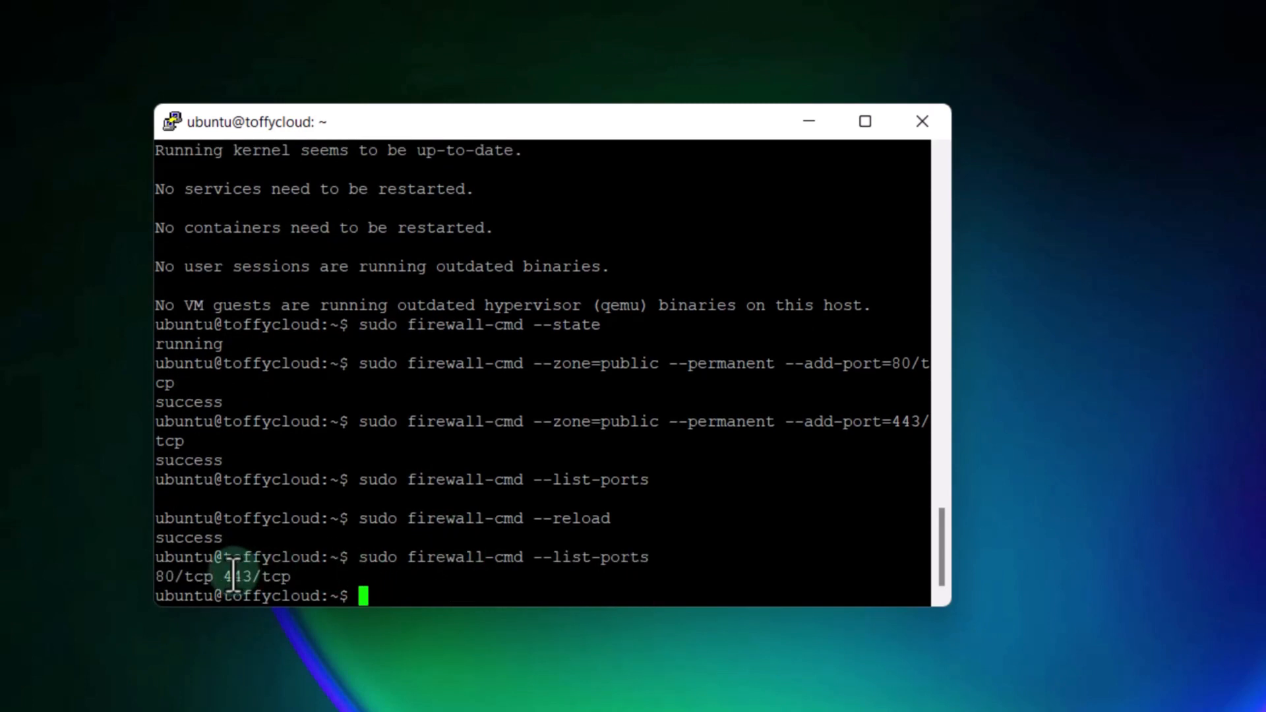
{"action": "left_click", "coordinate": [630, 673]}
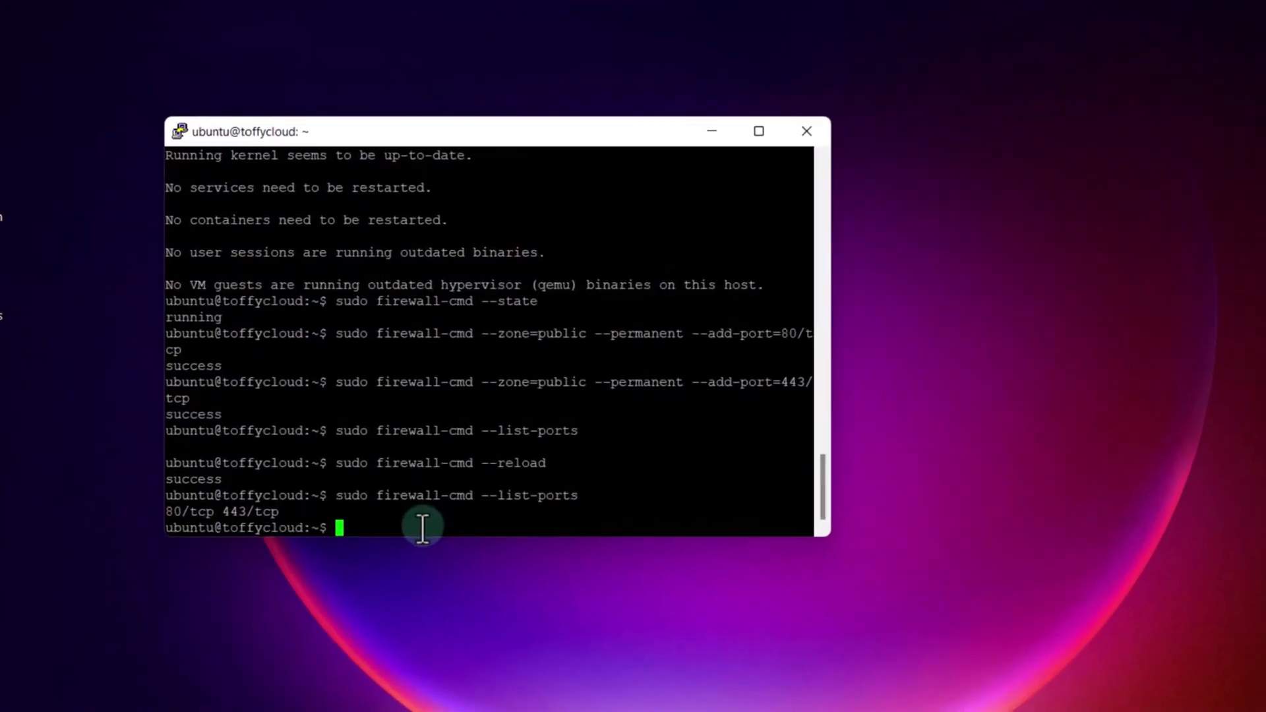
Step: Open Nextcloud's config.php in nano, positioned at the end of the localhost trusted domain
{"action": "right_click", "coordinate": [440, 568]}
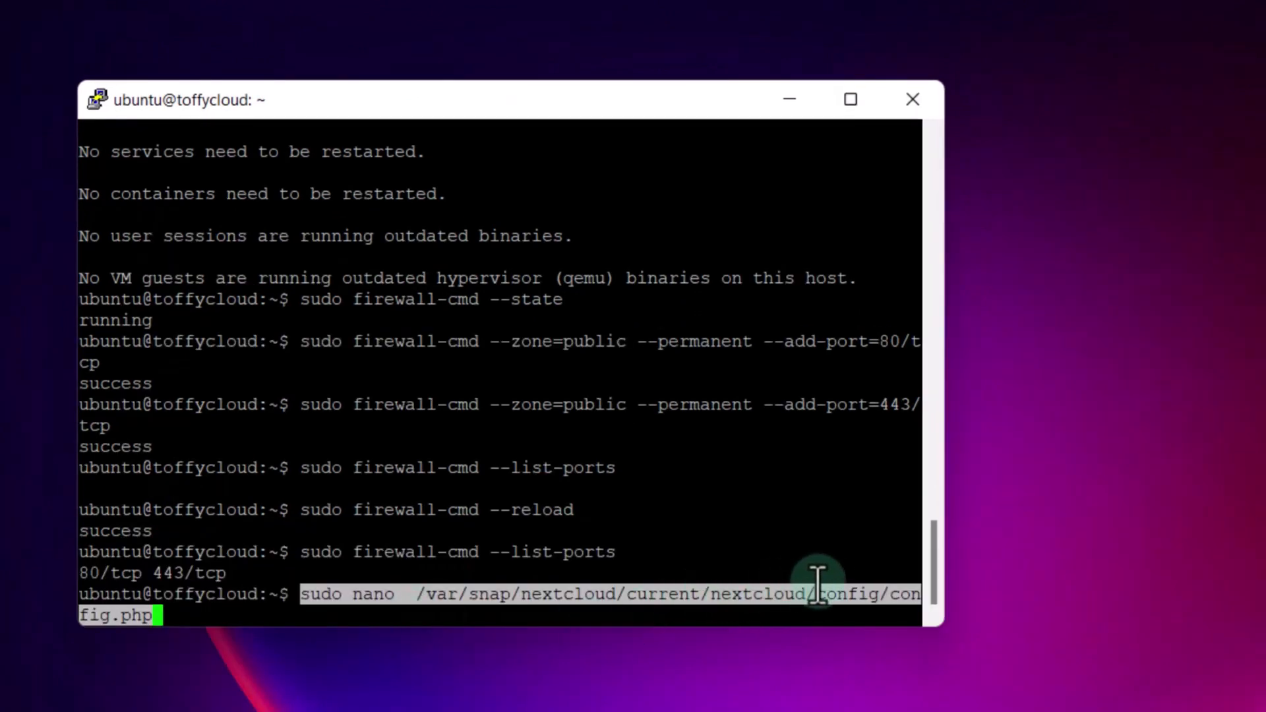
{"action": "key", "text": "Return"}
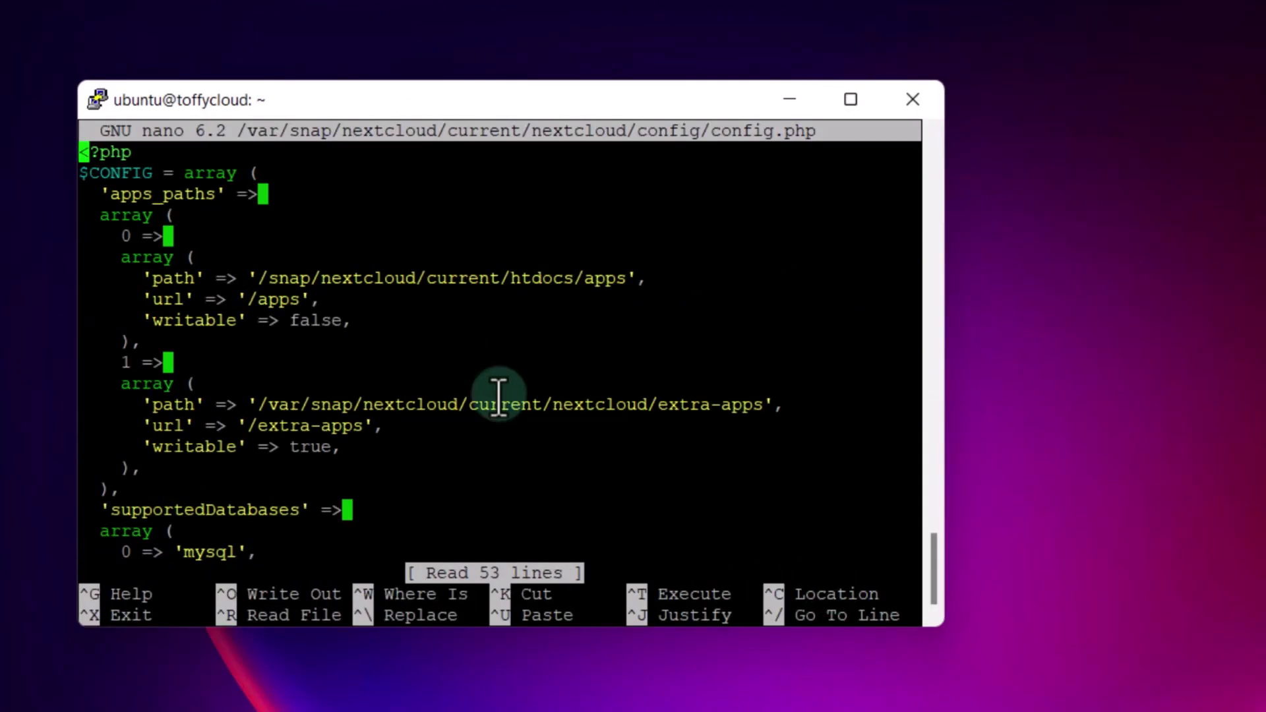
{"action": "key", "text": "Down"}
{"action": "key", "text": "Down"}
{"action": "key", "text": "Down"}
{"action": "key", "text": "Down"}
{"action": "key", "text": "Down"}
{"action": "key", "text": "Down"}
{"action": "key", "text": "Down"}
{"action": "key", "text": "Down"}
{"action": "key", "text": "Down"}
{"action": "key", "text": "Down"}
{"action": "key", "text": "Down"}
{"action": "key", "text": "Down"}
{"action": "key", "text": "Down"}
{"action": "key", "text": "Down"}
{"action": "key", "text": "Down"}
{"action": "key", "text": "Down"}
{"action": "key", "text": "Down"}
{"action": "key", "text": "Down"}
{"action": "key", "text": "Down"}
{"action": "key", "text": "Down"}
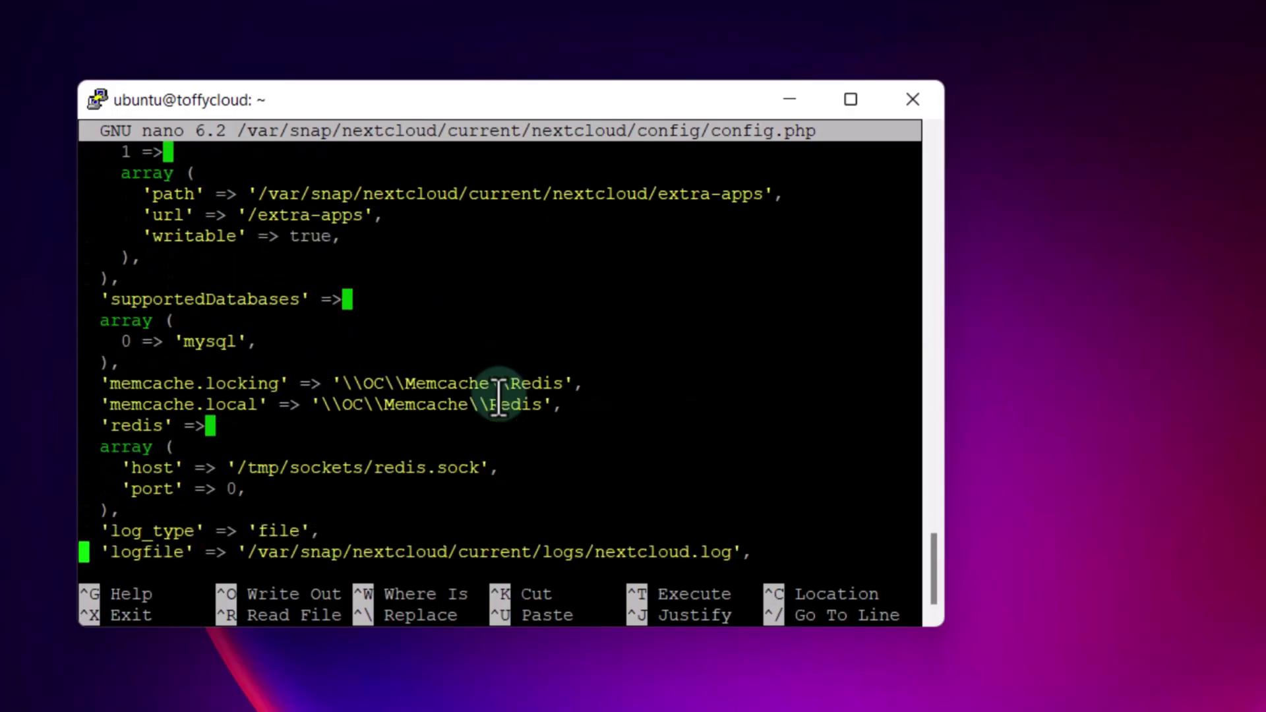
{"action": "key", "text": "Up"}
{"action": "key", "text": "Up"}
{"action": "key", "text": "Up"}
{"action": "key", "text": "Up"}
{"action": "key", "text": "Up"}
{"action": "key", "text": "Up"}
{"action": "key", "text": "Up"}
{"action": "key", "text": "Up"}
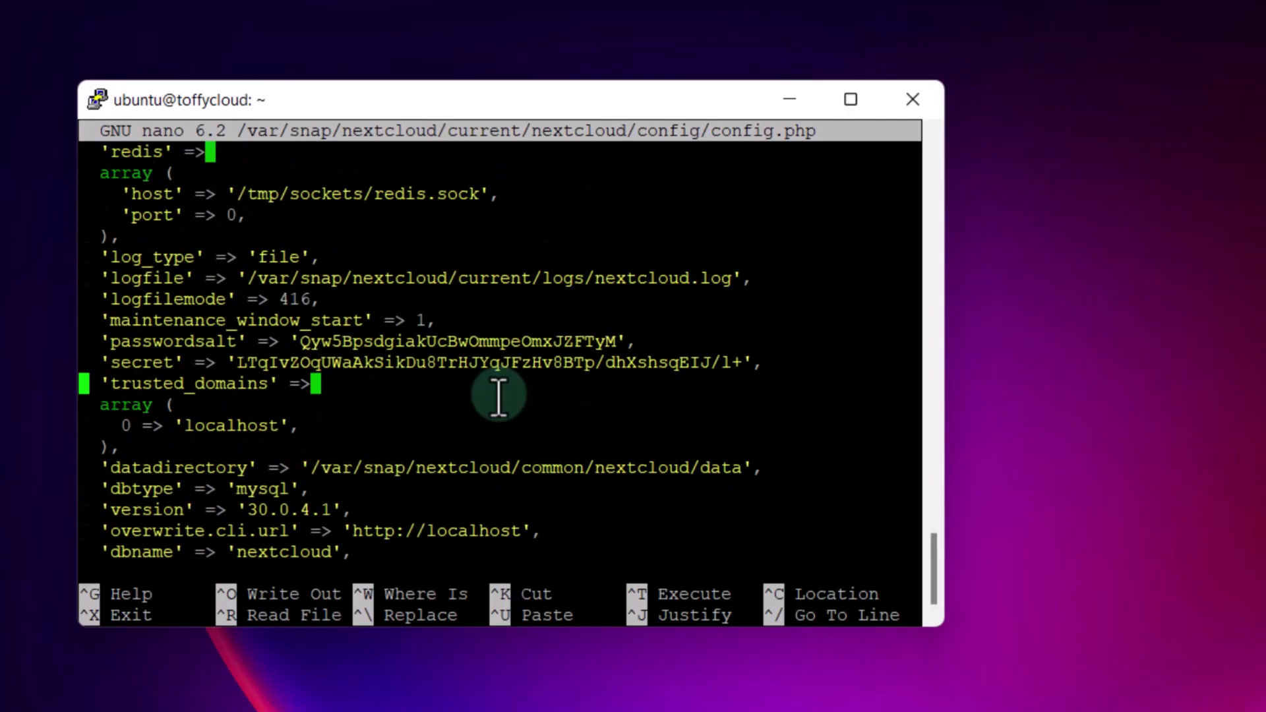
{"action": "key", "text": "Right"}
{"action": "key", "text": "Right"}
{"action": "key", "text": "Right"}
{"action": "key", "text": "Right"}
{"action": "key", "text": "Down"}
{"action": "key", "text": "Right"}
{"action": "key", "text": "Right"}
{"action": "key", "text": "Right"}
{"action": "key", "text": "Right"}
{"action": "key", "text": "Right"}
{"action": "key", "text": "Right"}
{"action": "key", "text": "Right"}
{"action": "key", "text": "Right"}
{"action": "key", "text": "Right"}
{"action": "key", "text": "Right"}
{"action": "key", "text": "Right"}
{"action": "key", "text": "Right"}
{"action": "key", "text": "Right"}
{"action": "key", "text": "Right"}
{"action": "key", "text": "Right"}
{"action": "key", "text": "Right"}
{"action": "key", "text": "Right"}
Step: Add 1 => '140.245.248.49', as a second trusted domain below localhost
{"action": "key", "text": "Return"}
{"action": "type", "text": "1=>"}
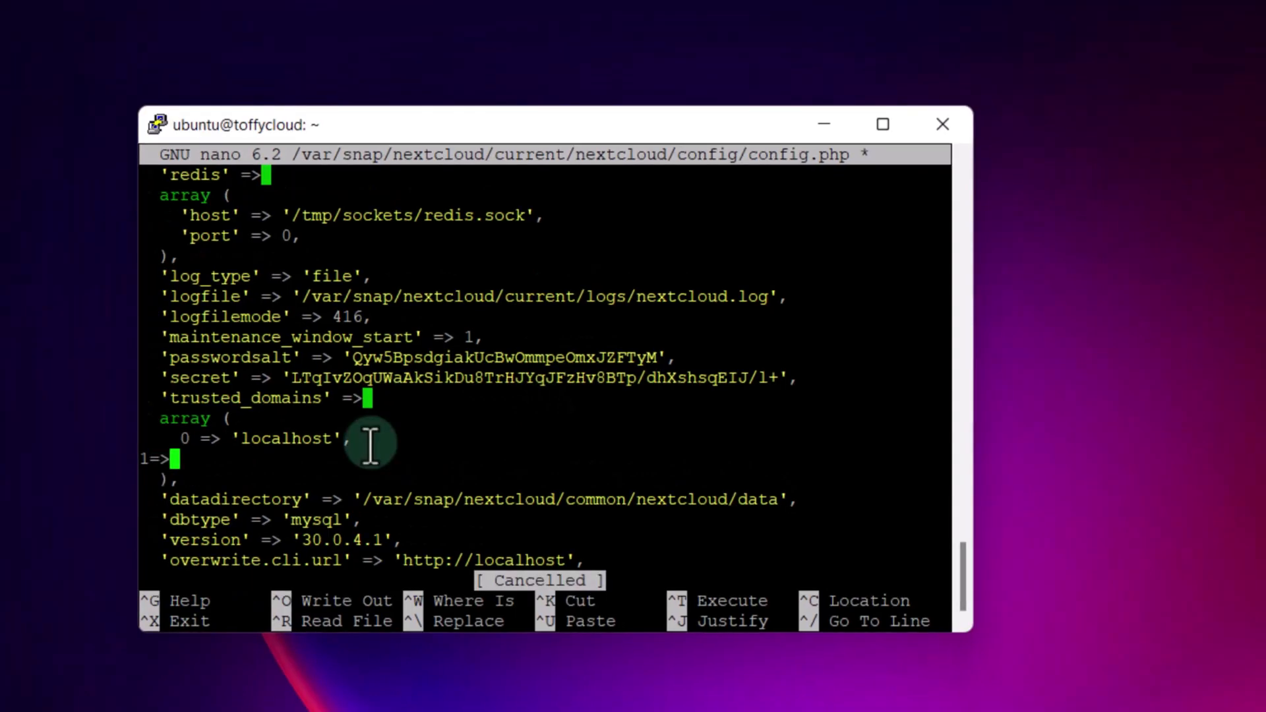
{"action": "key", "text": "Left"}
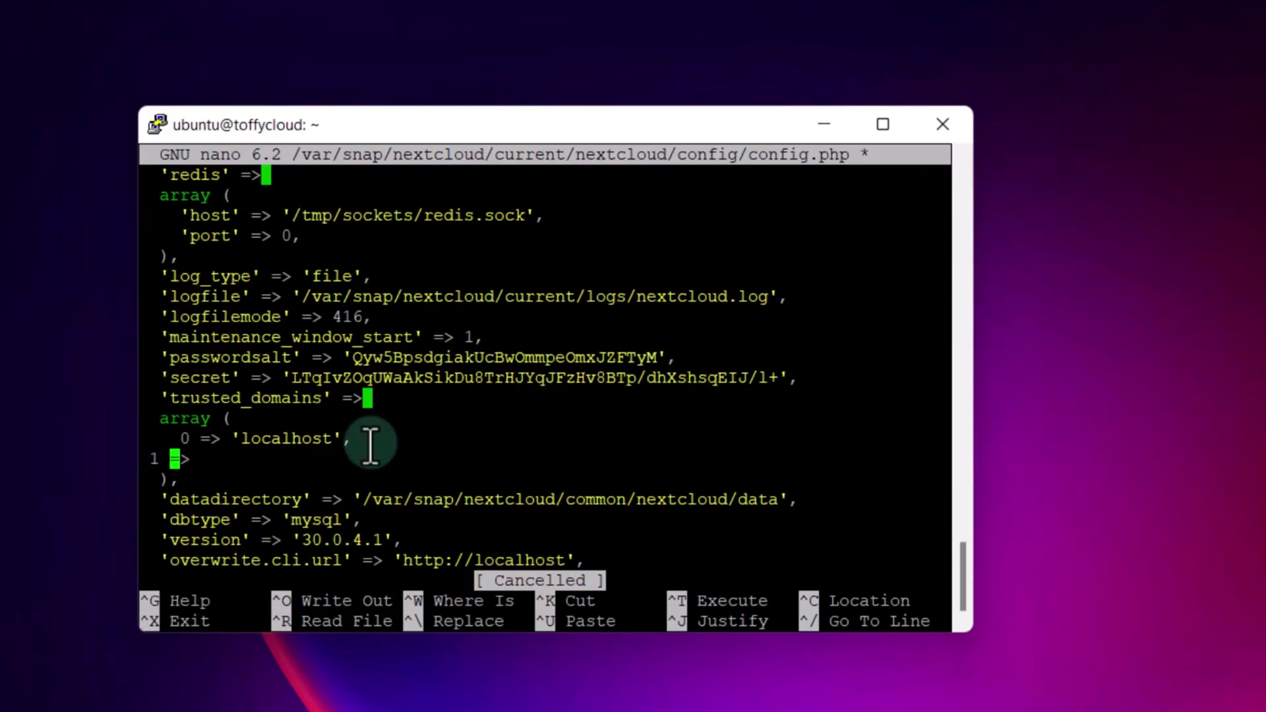
{"action": "key", "text": "Right"}
{"action": "key", "text": "Right"}
{"action": "type", "text": "''"}
{"action": "key", "text": "Left"}
{"action": "scroll", "coordinate": [284, 441], "scroll_direction": "up", "scroll_amount": 2}
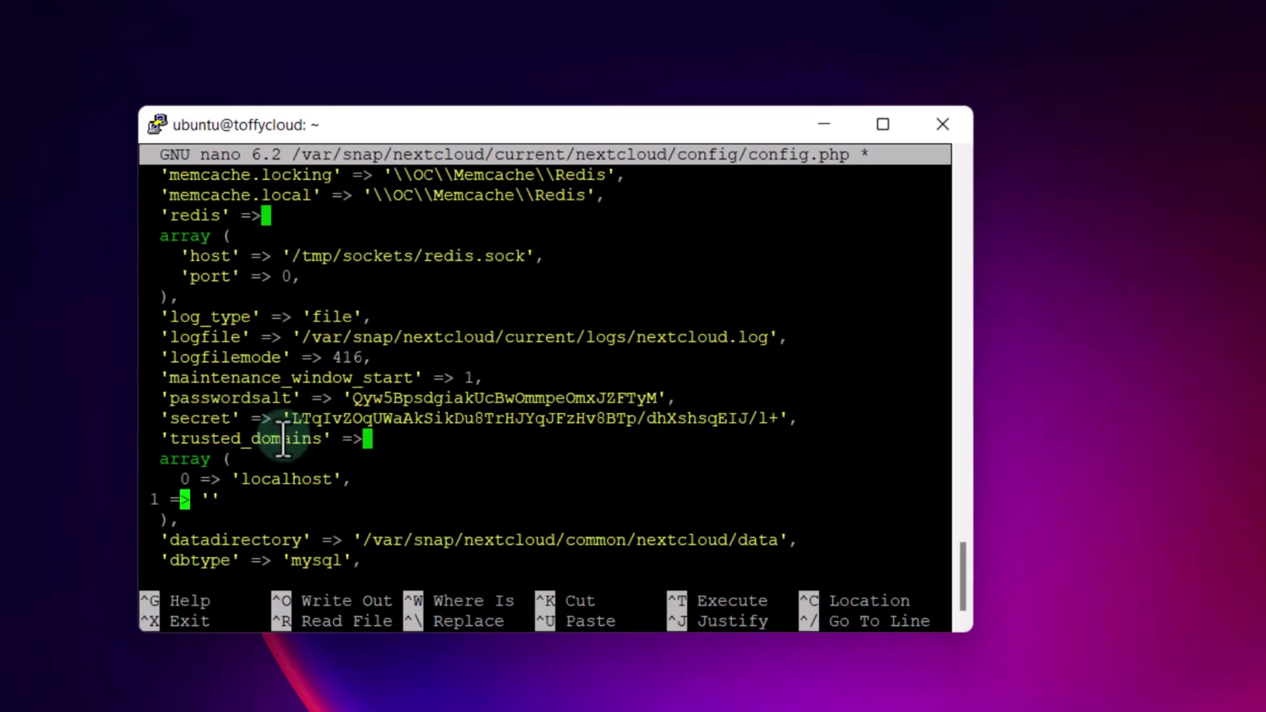
{"action": "key", "text": "Left"}
{"action": "right_click", "coordinate": [220, 499]}
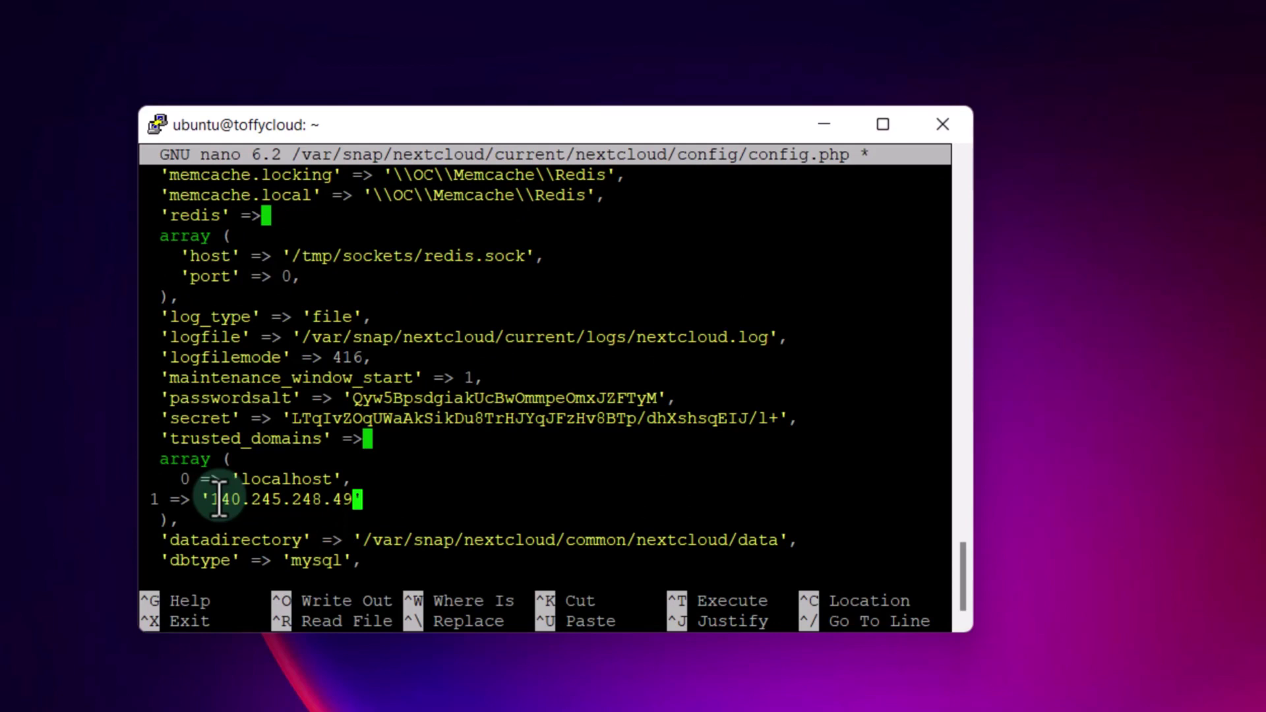
{"action": "key", "text": "Right"}
{"action": "type", "text": ","}
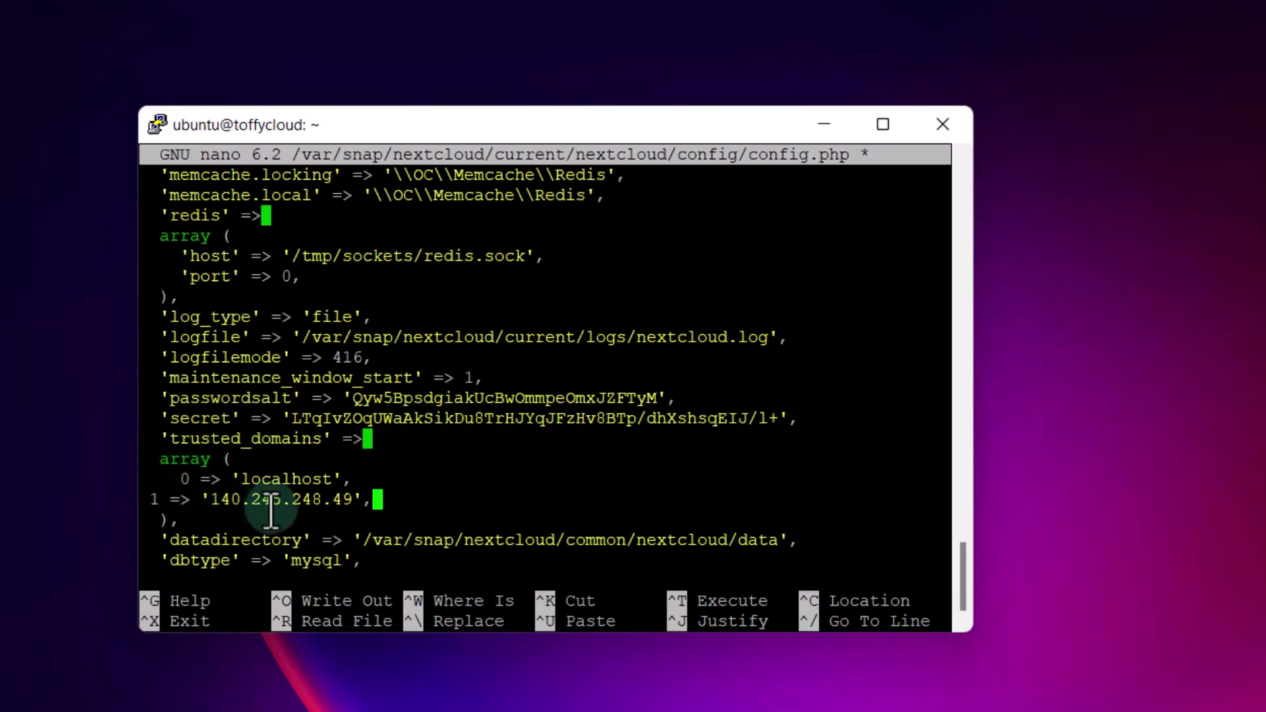
Step: Save config.php and exit nano back to the shell
{"action": "key", "text": "ctrl+x"}
{"action": "key", "text": "y"}
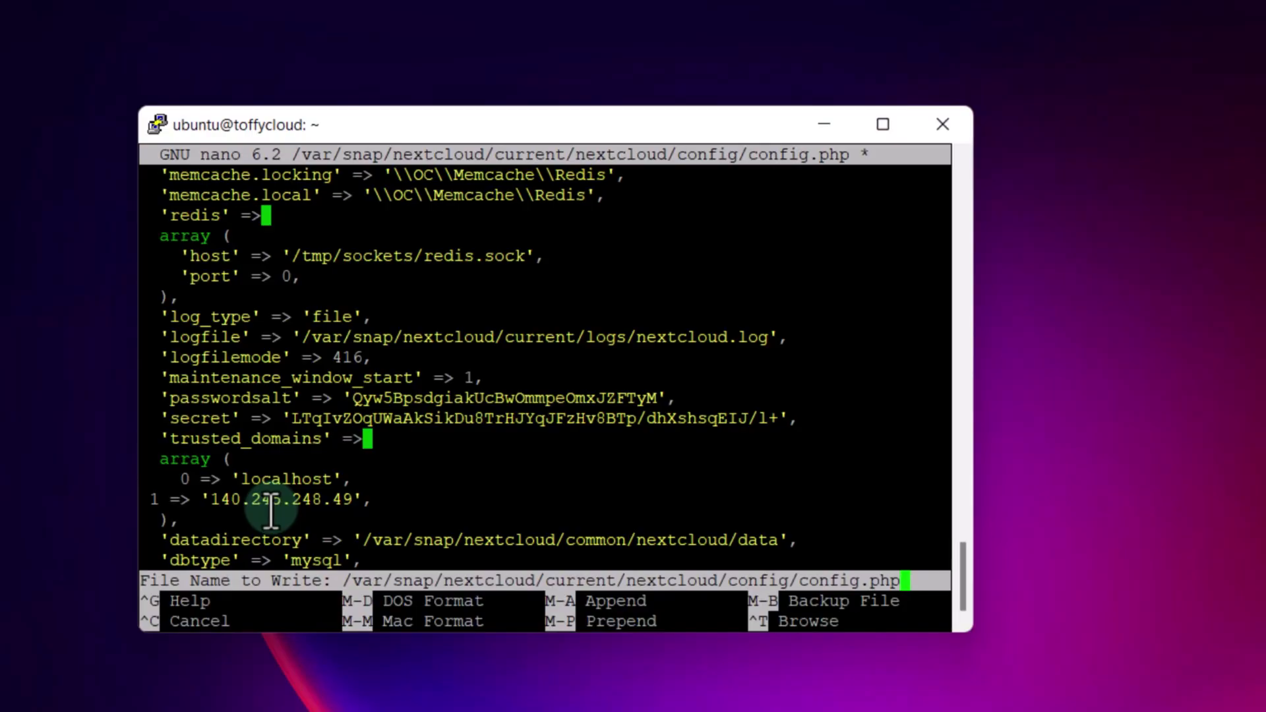
{"action": "key", "text": "Return"}
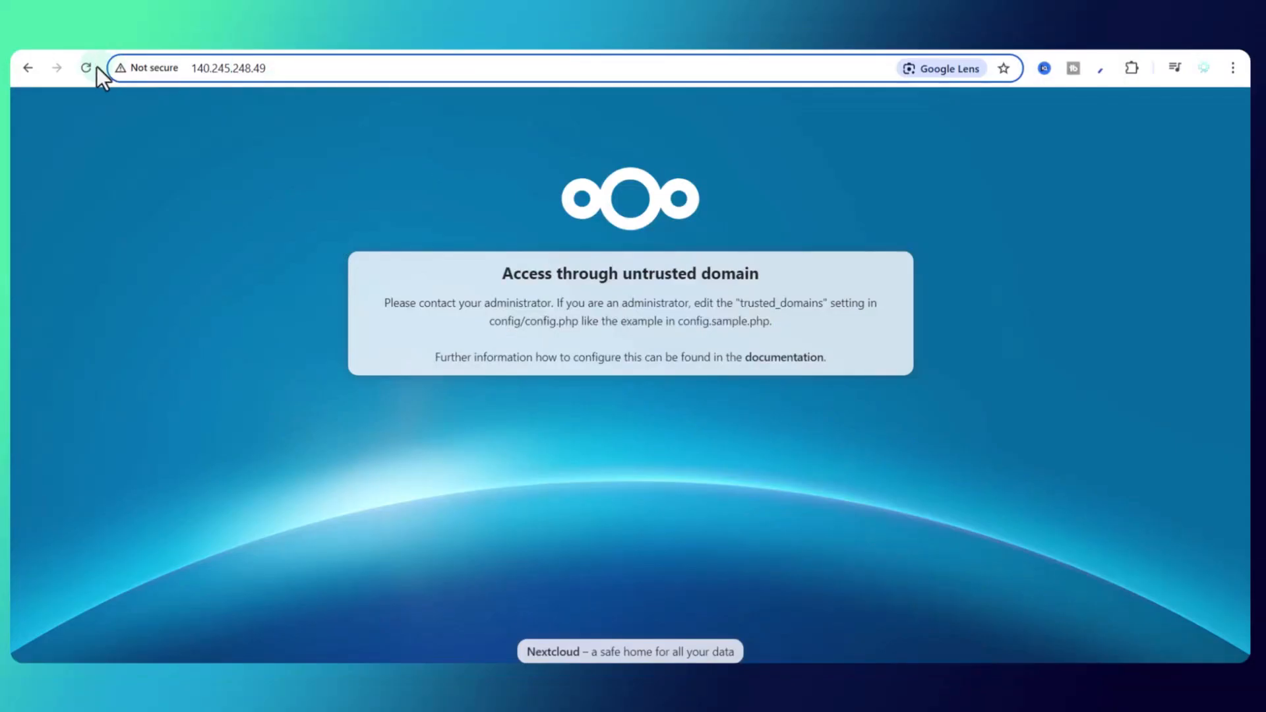
Step: Reload the page and log in with the admin account name and password
{"action": "left_click", "coordinate": [82, 70]}
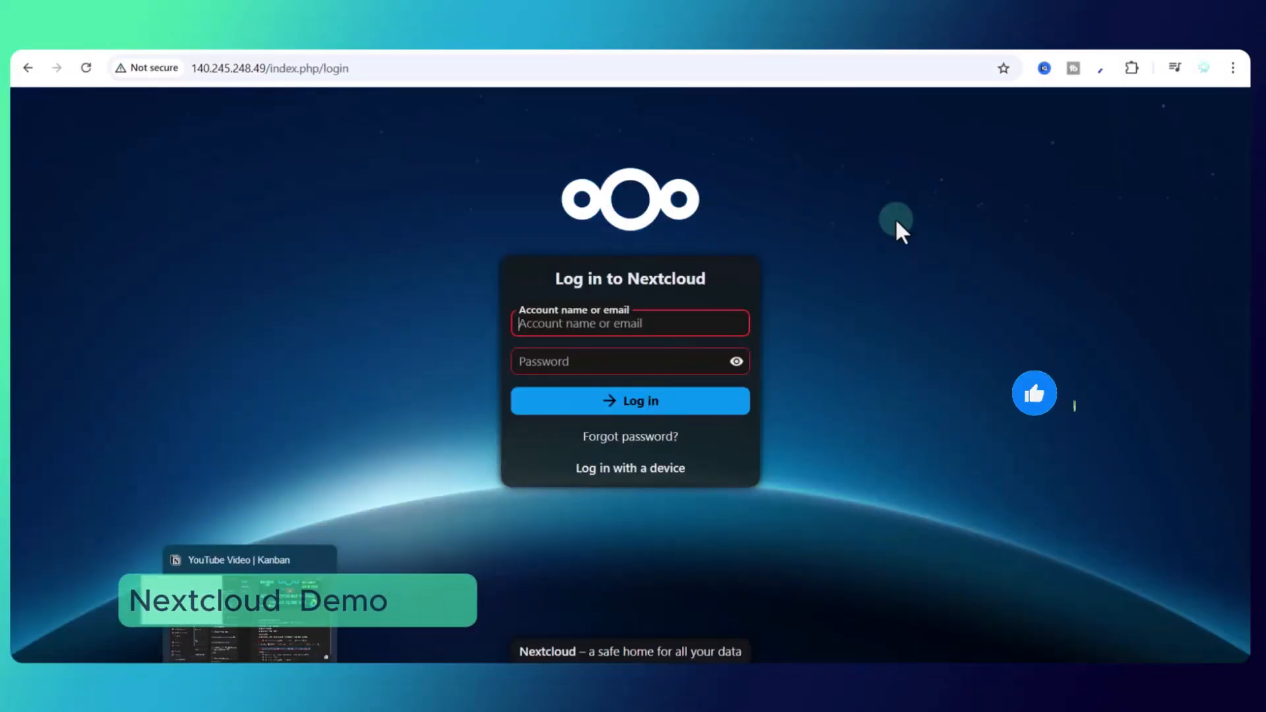
{"action": "left_click", "coordinate": [998, 347]}
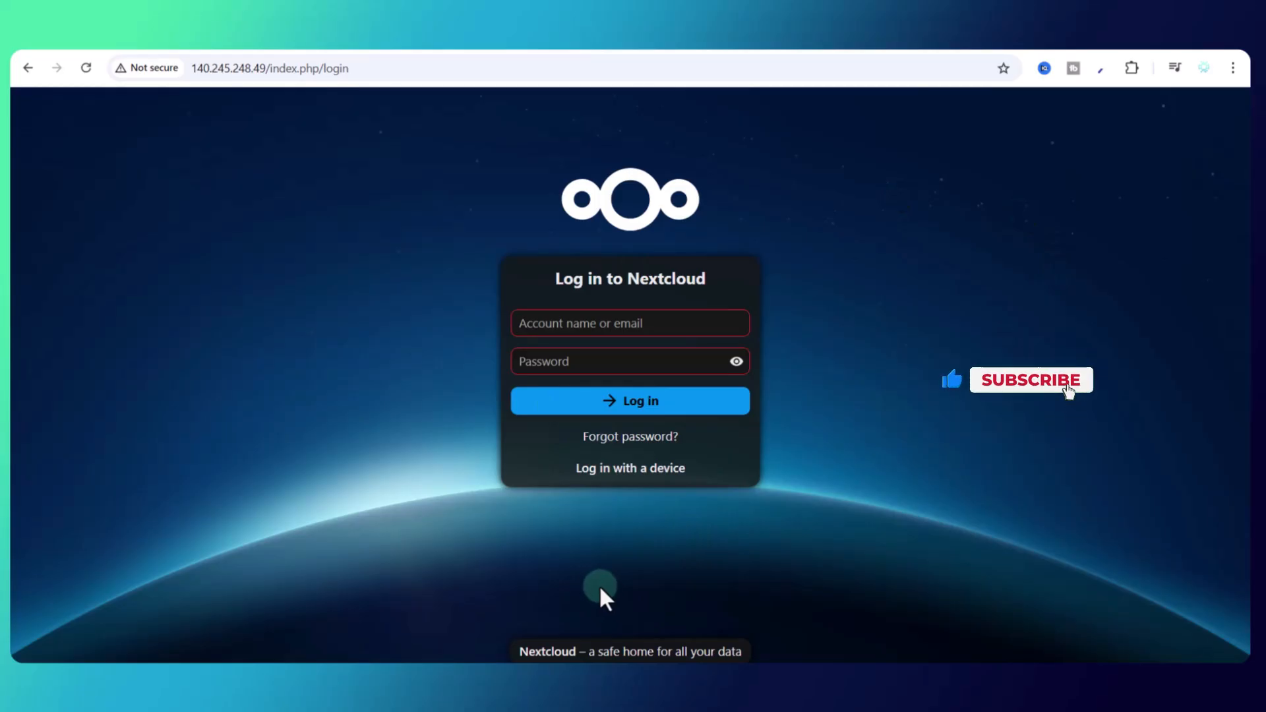
{"action": "left_click", "coordinate": [610, 320]}
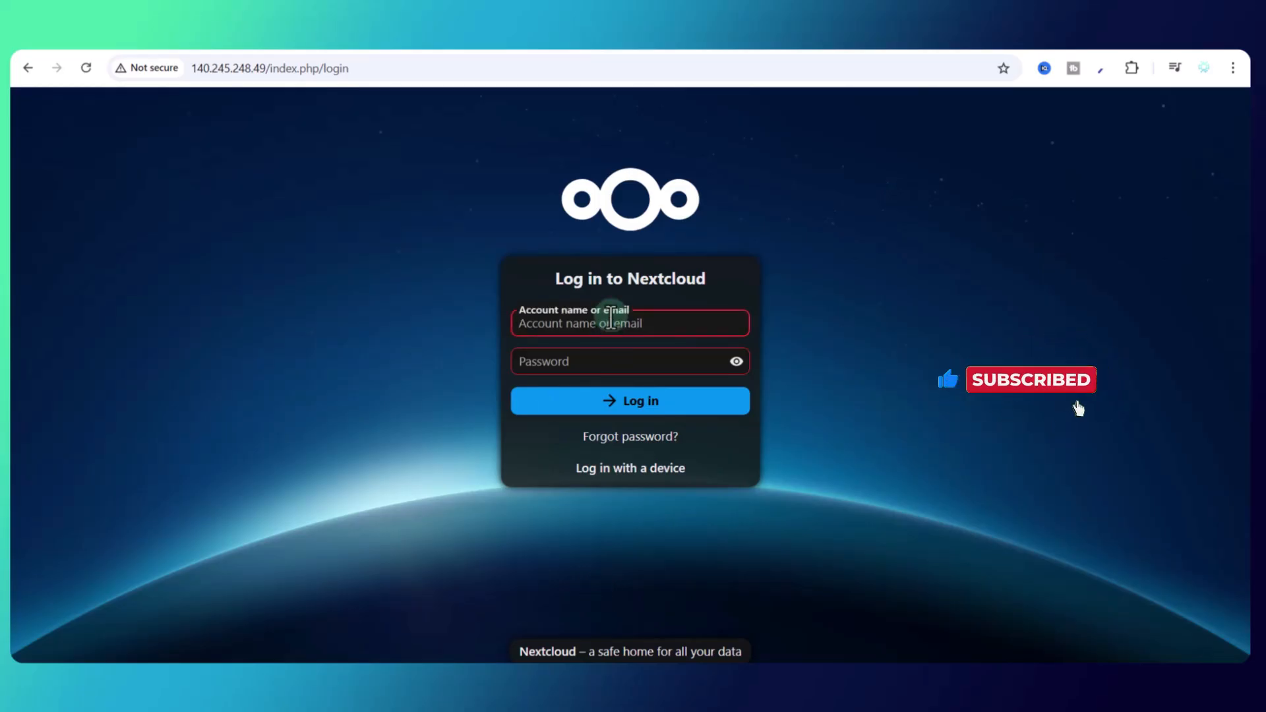
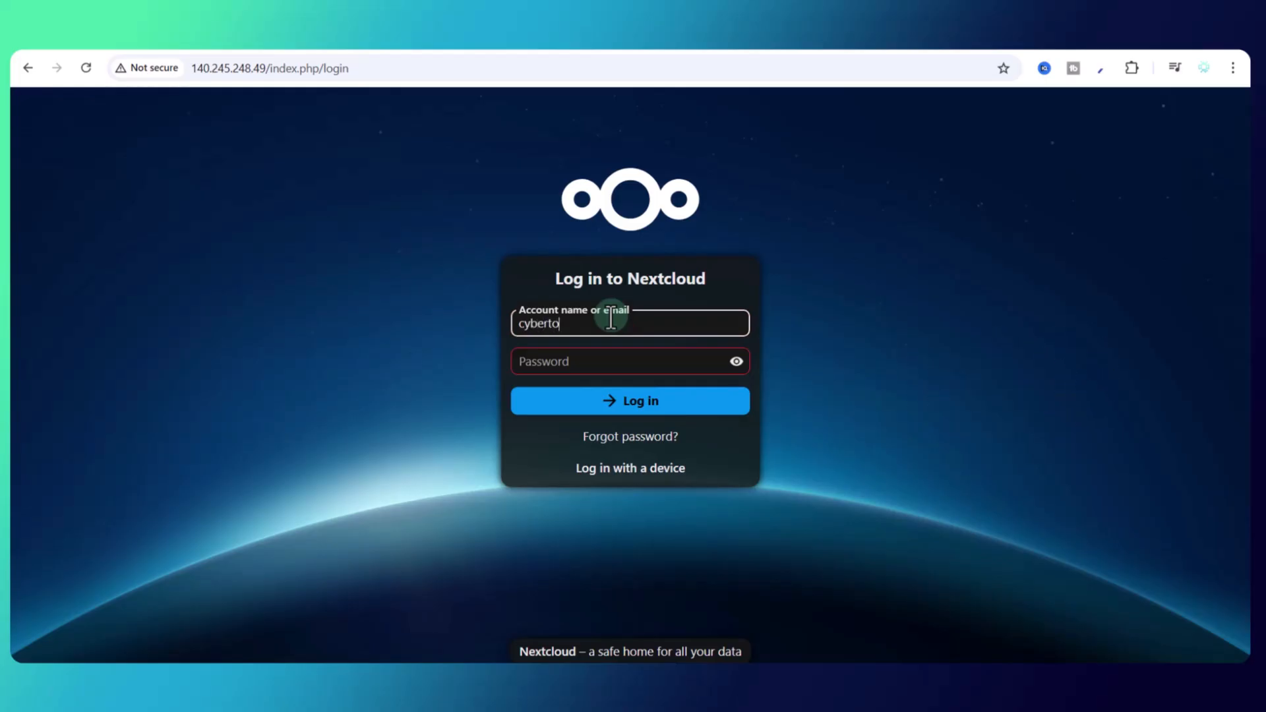
{"action": "left_click", "coordinate": [591, 367]}
{"action": "key", "text": "ctrl+v"}
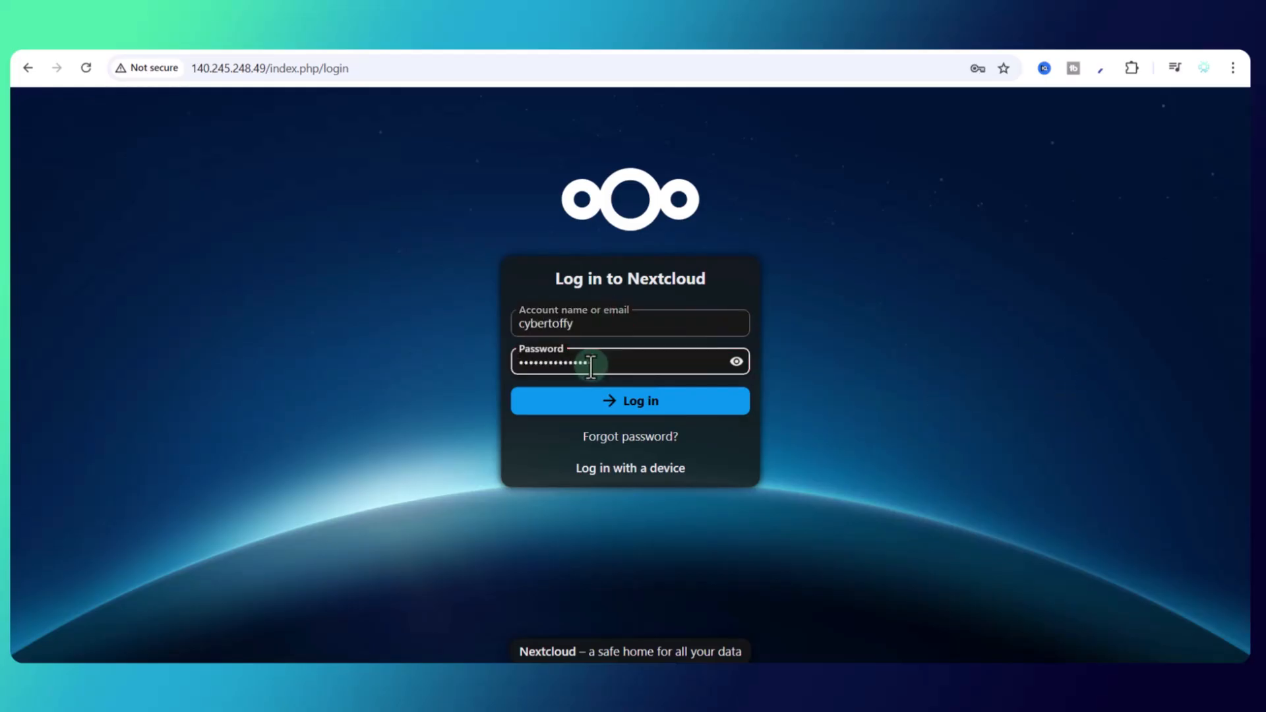
{"action": "left_click", "coordinate": [607, 406]}
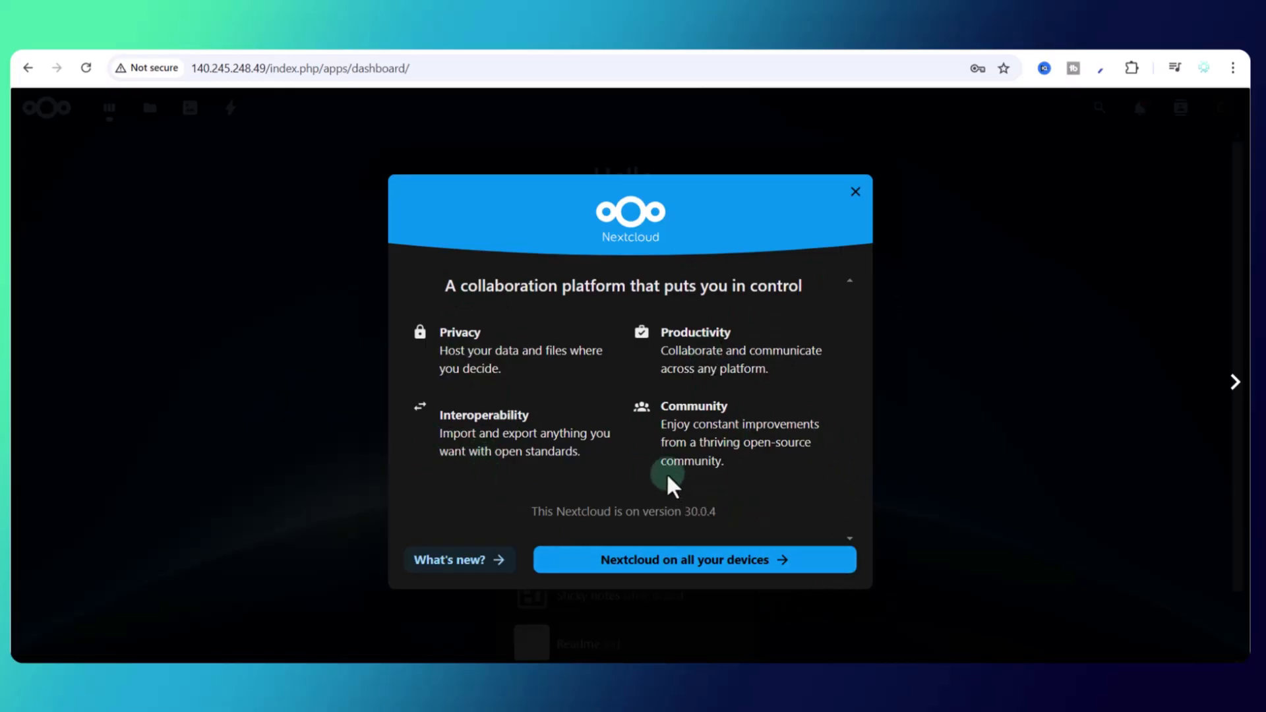
Step: Page the welcome dialog through the devices and More about Nextcloud pages
{"action": "left_click", "coordinate": [718, 559]}
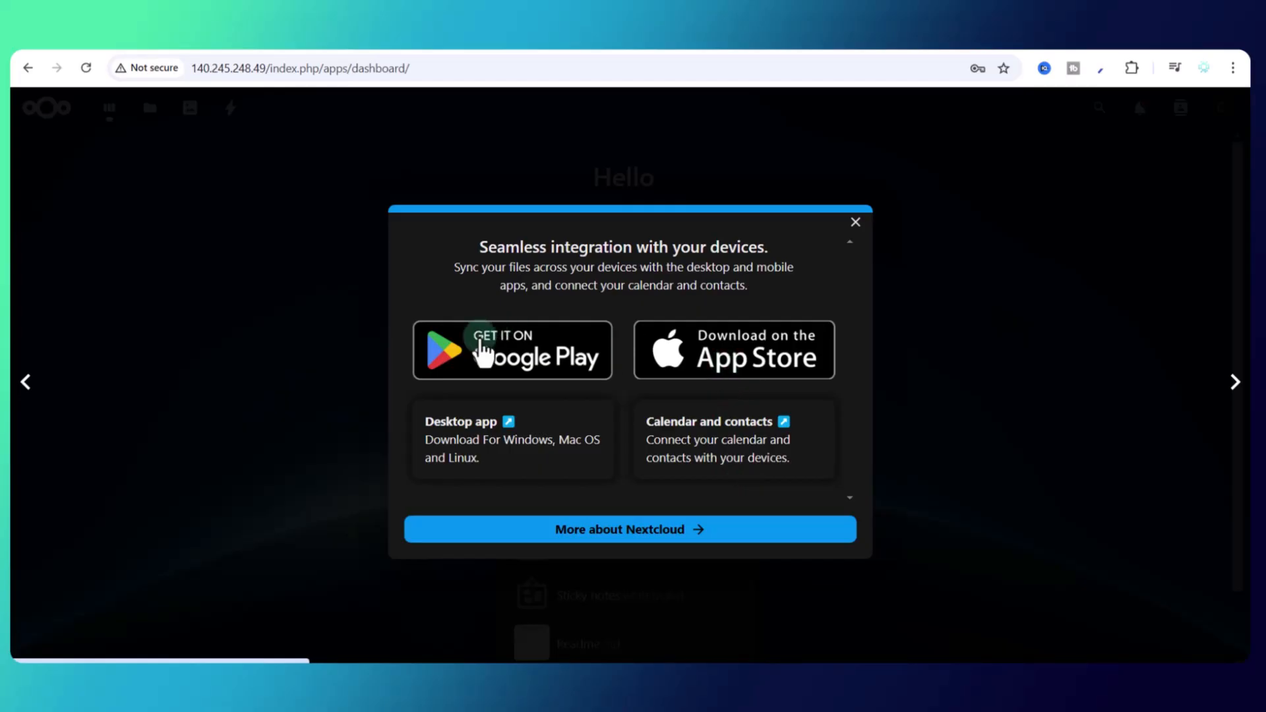
{"action": "left_click", "coordinate": [659, 533]}
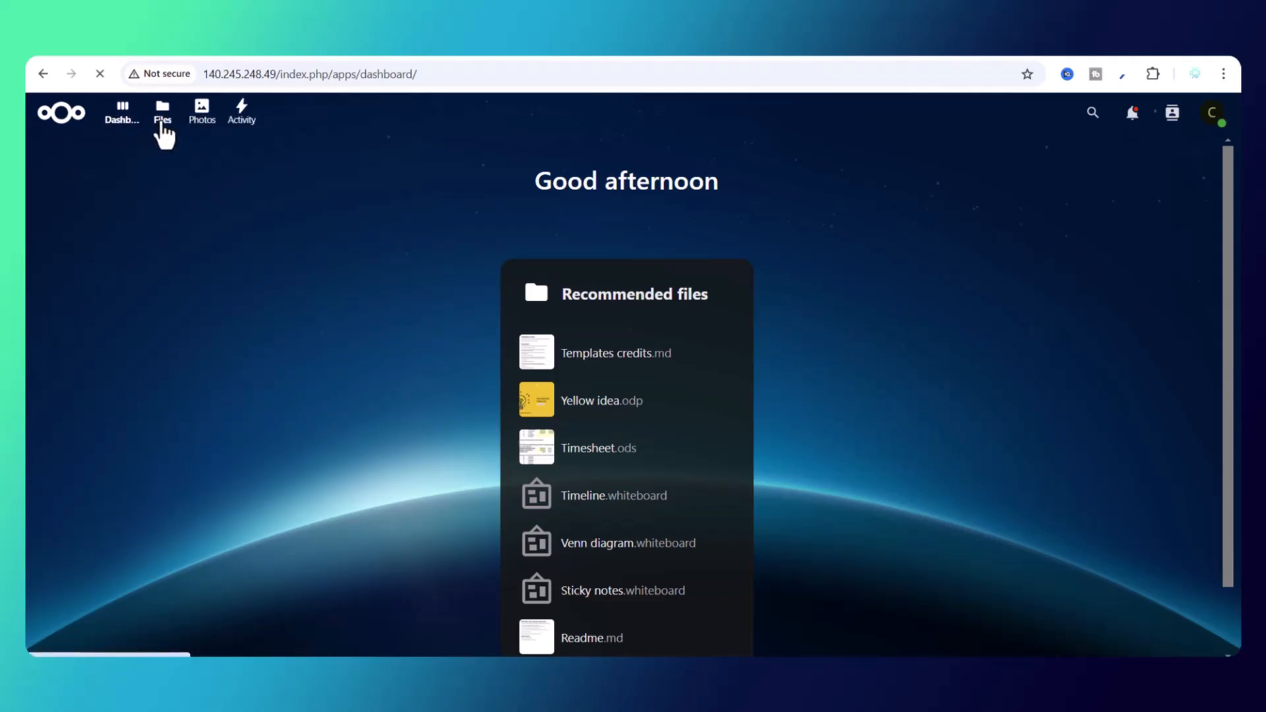
Step: Open the Files app and show the New menu for uploading or creating items
{"action": "left_click", "coordinate": [162, 122]}
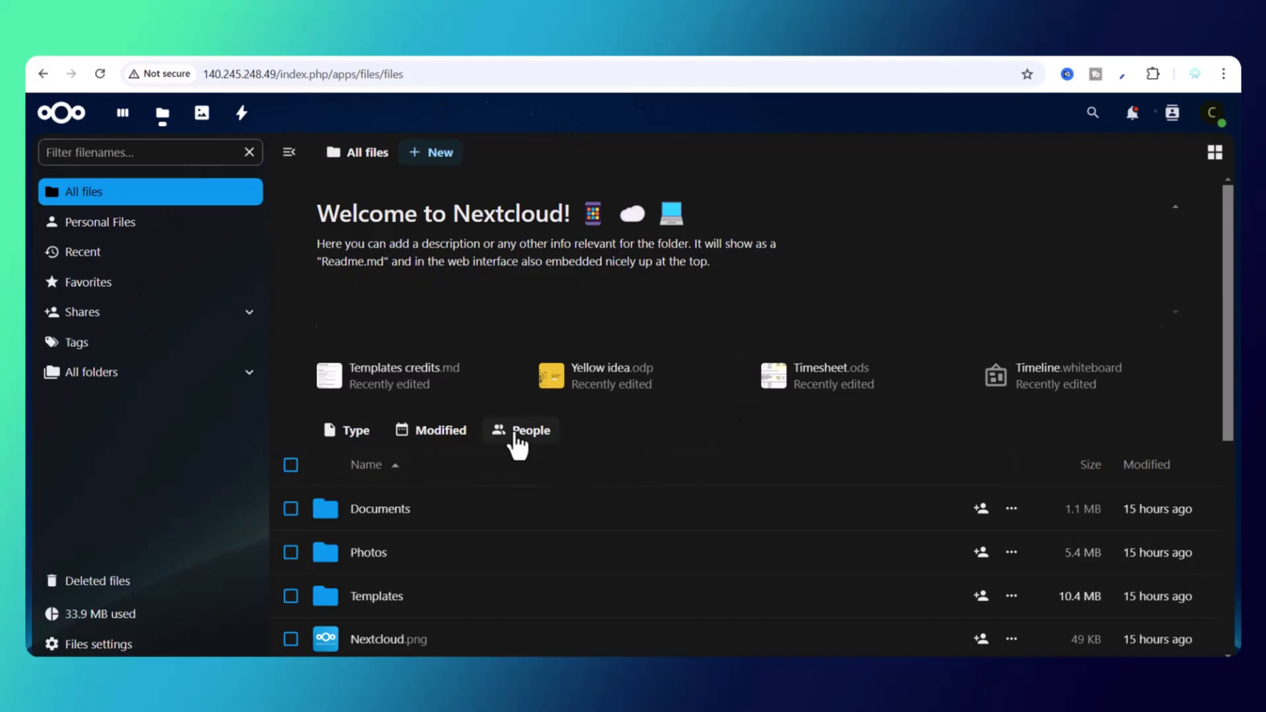
{"action": "scroll", "coordinate": [503, 418], "scroll_direction": "down", "scroll_amount": 4}
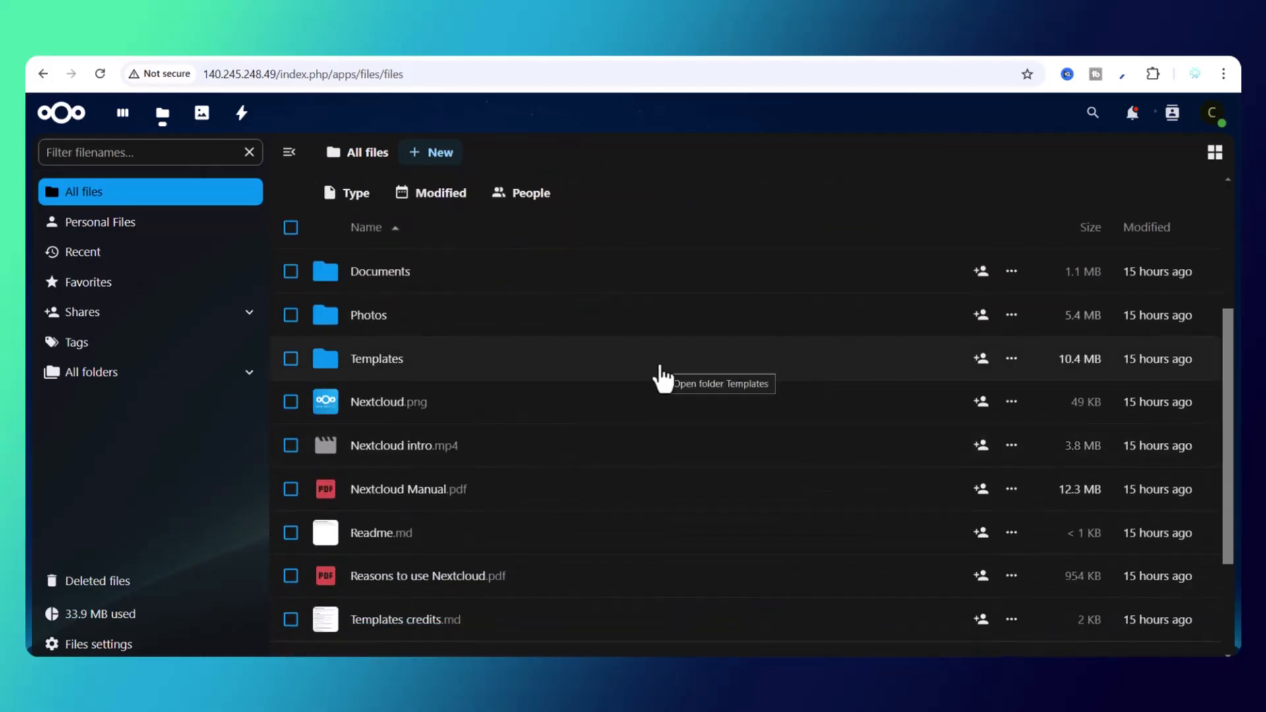
{"action": "scroll", "coordinate": [512, 375], "scroll_direction": "up", "scroll_amount": 3}
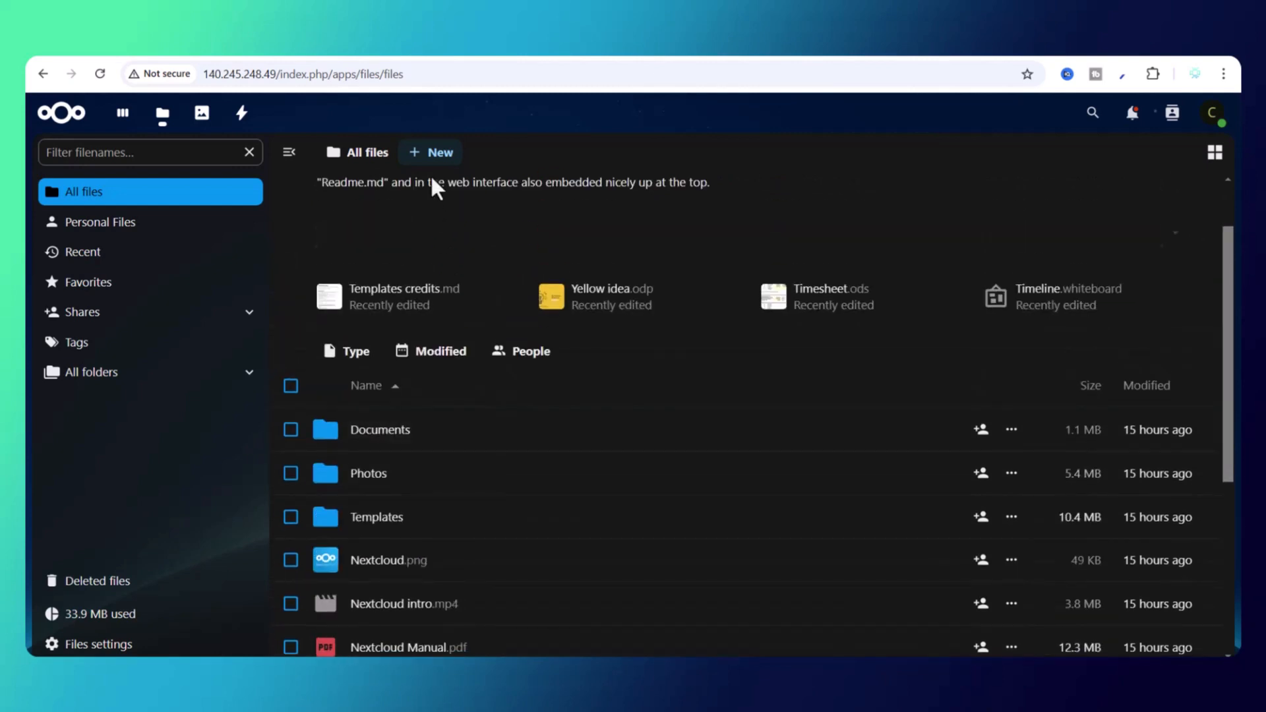
{"action": "left_click", "coordinate": [432, 158]}
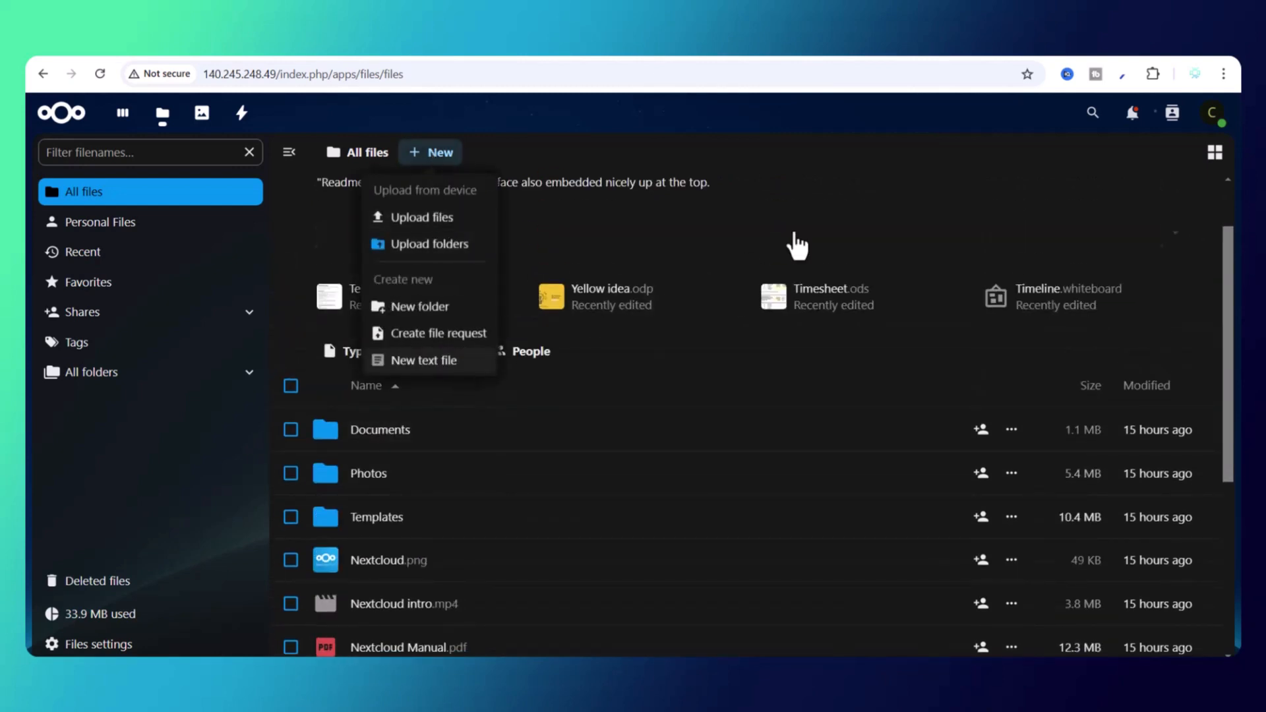
Step: View the Documents folder's sharing details and Activity, then close the panel
{"action": "left_click", "coordinate": [1009, 432]}
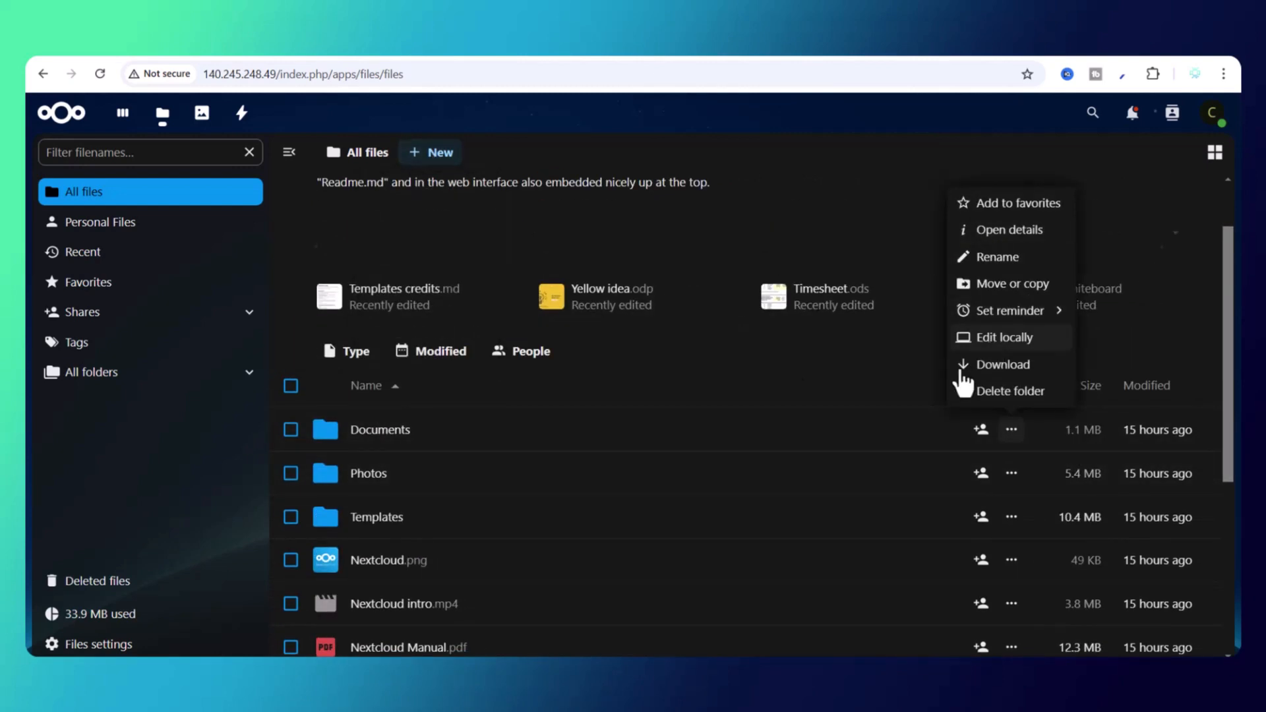
{"action": "left_click", "coordinate": [981, 435]}
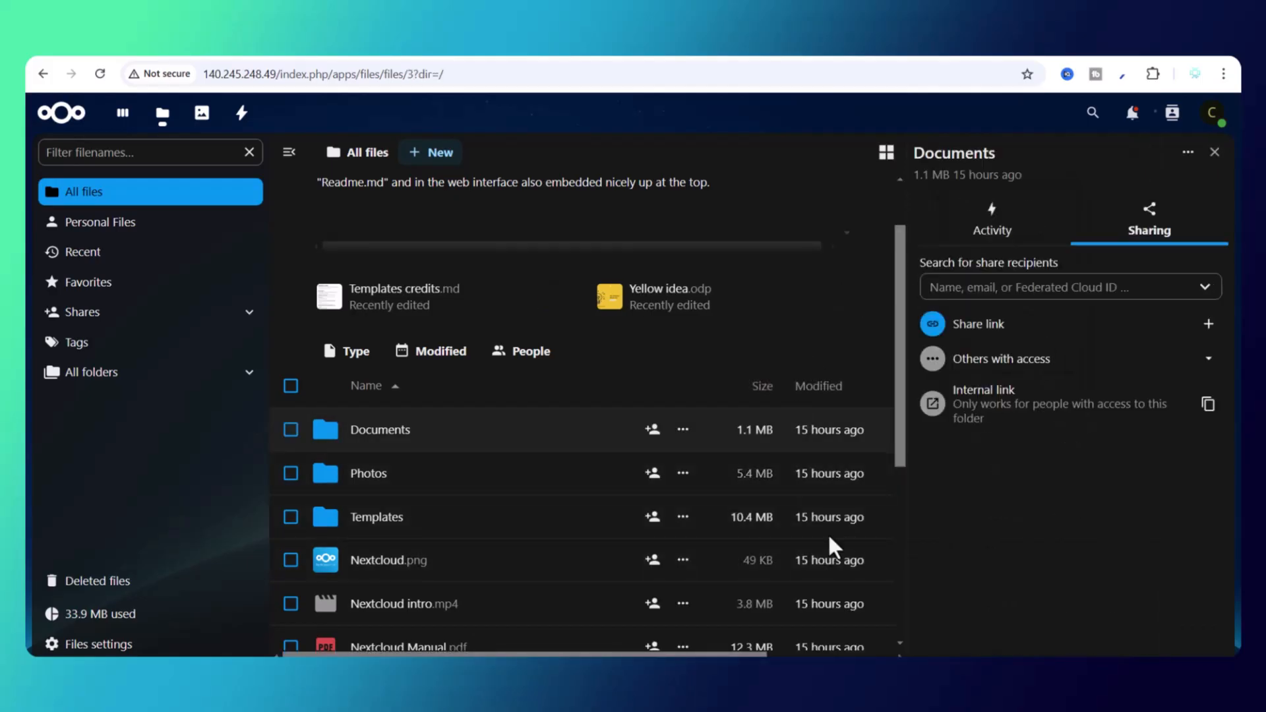
{"action": "left_click", "coordinate": [989, 228]}
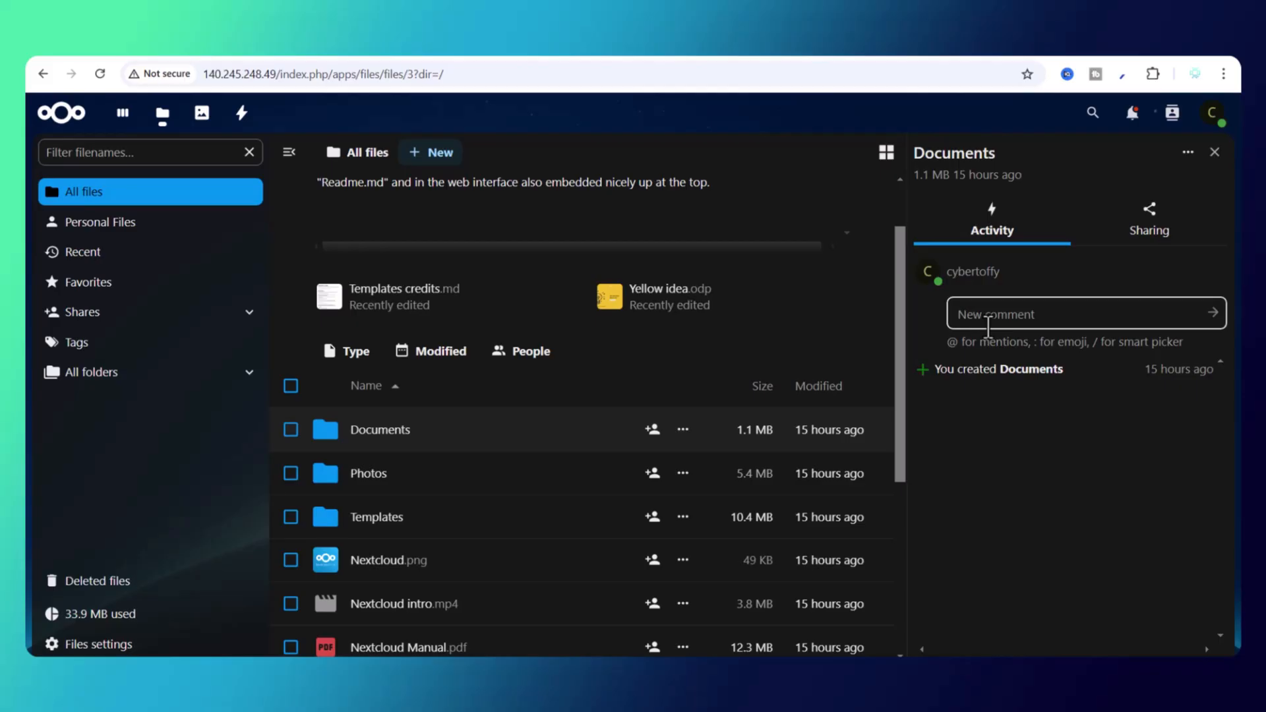
{"action": "left_click", "coordinate": [367, 154]}
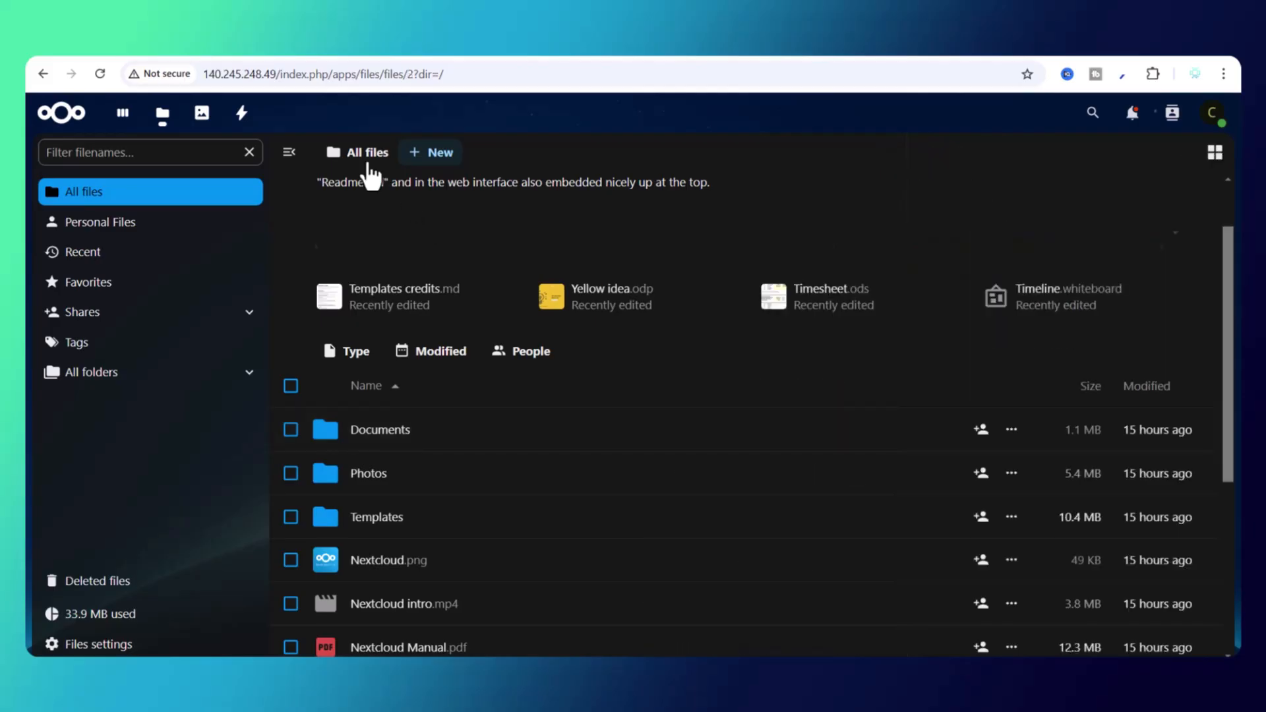
Step: Browse Photos and its Map view, then switch to the Activity app
{"action": "left_click", "coordinate": [209, 124]}
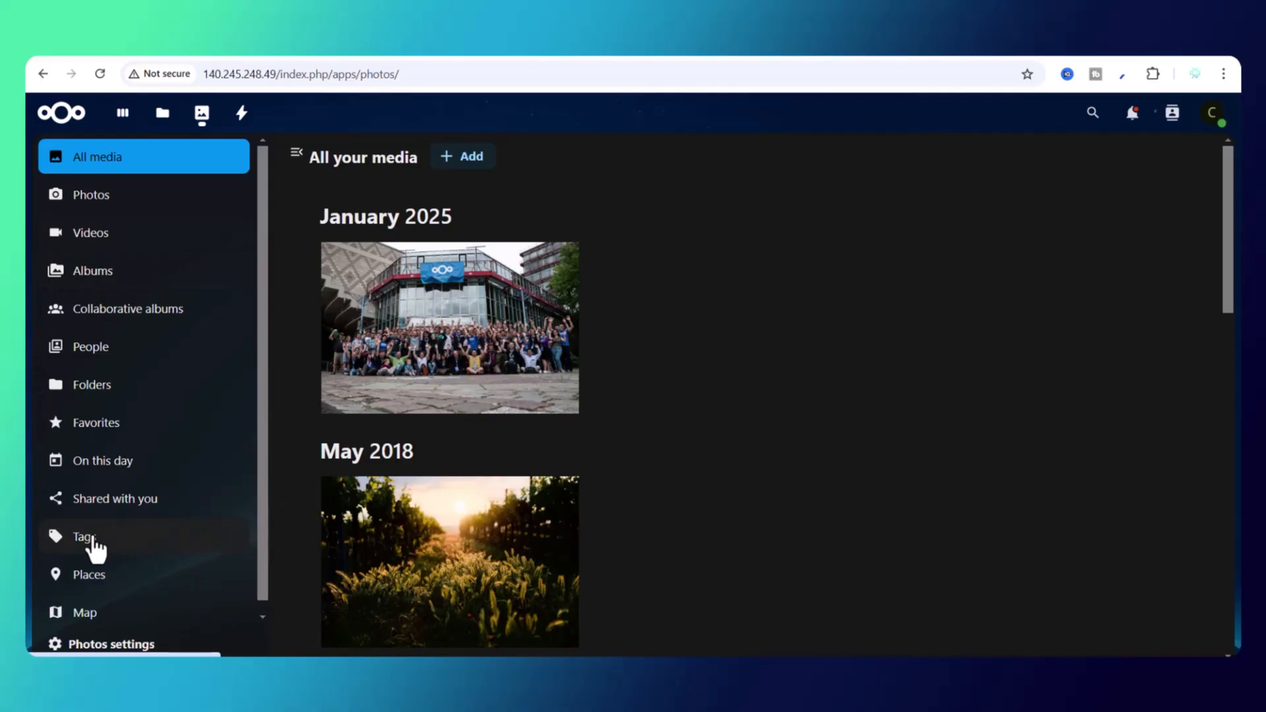
{"action": "left_click", "coordinate": [84, 617]}
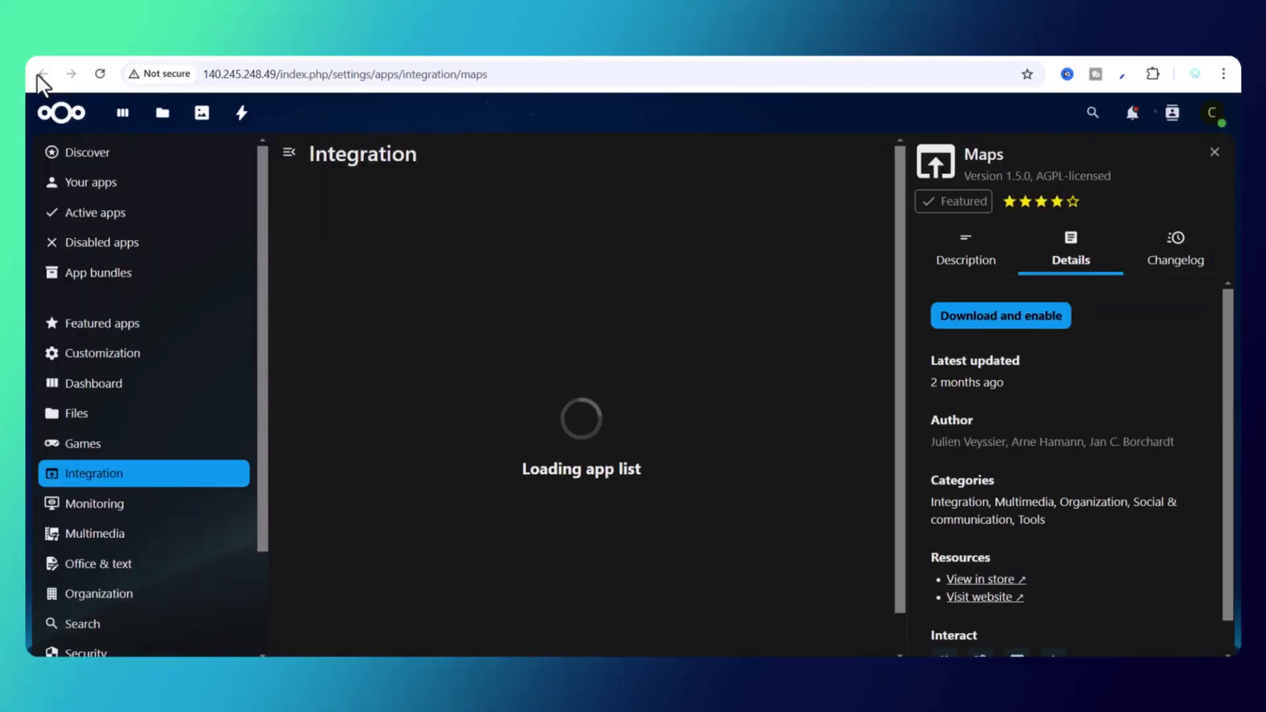
{"action": "left_click", "coordinate": [43, 74]}
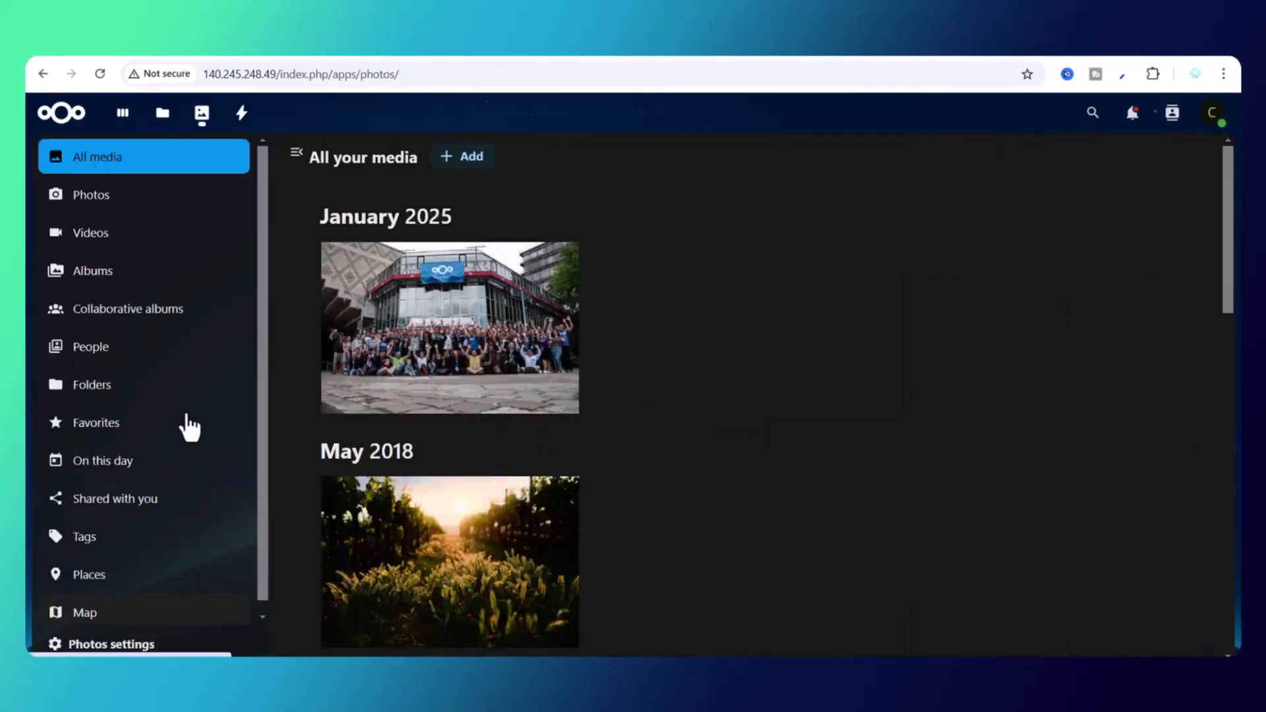
{"action": "left_click", "coordinate": [242, 124]}
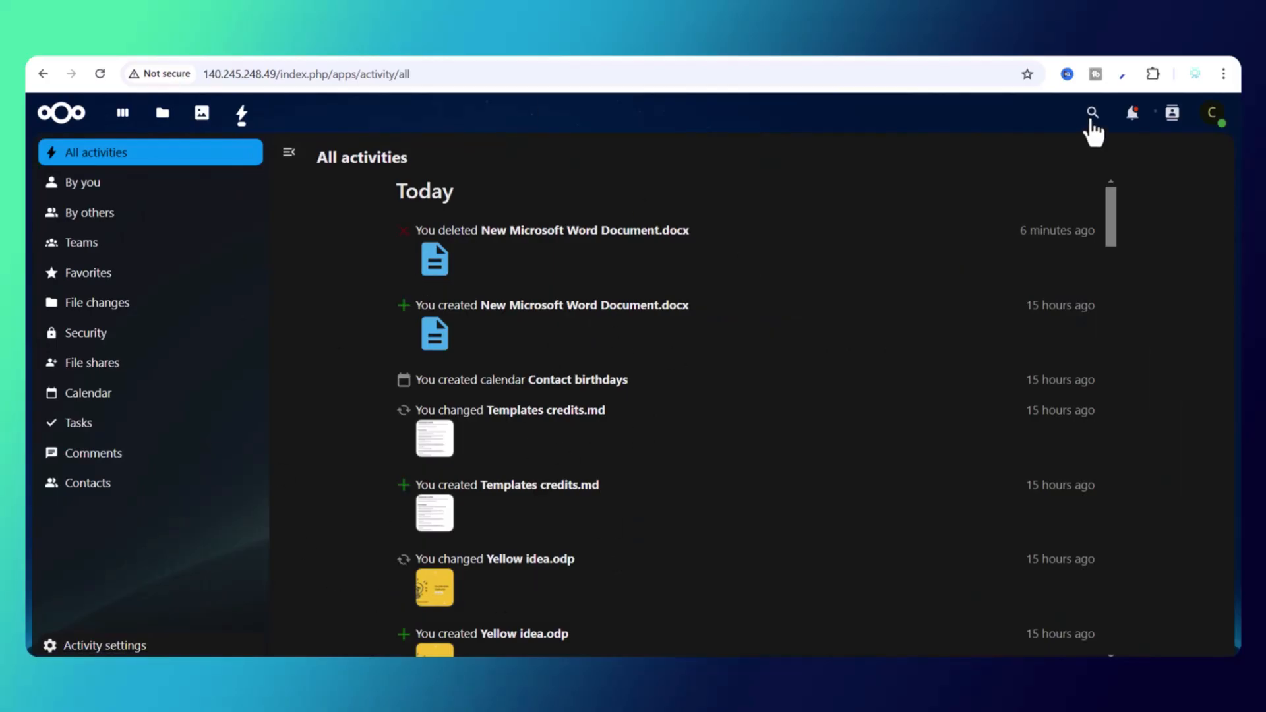
Step: Open and close unified search and the contacts list, then show the account menu
{"action": "left_click", "coordinate": [1091, 122]}
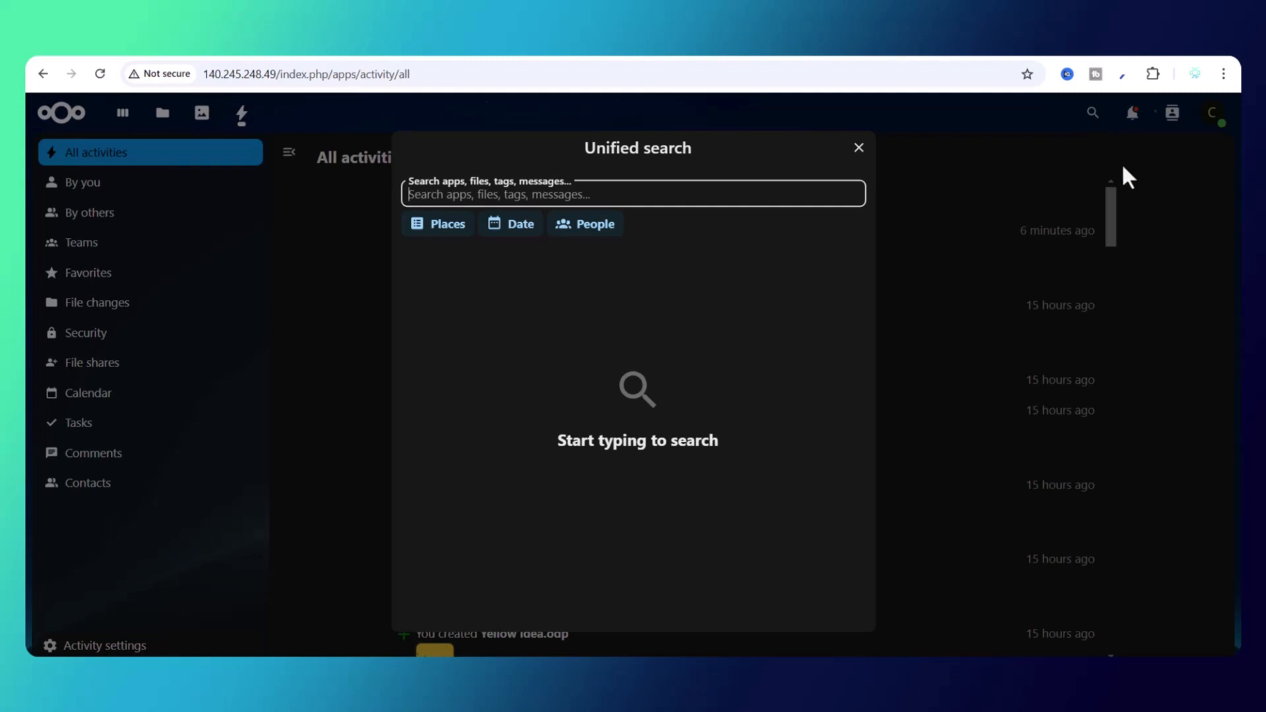
{"action": "left_click", "coordinate": [858, 148]}
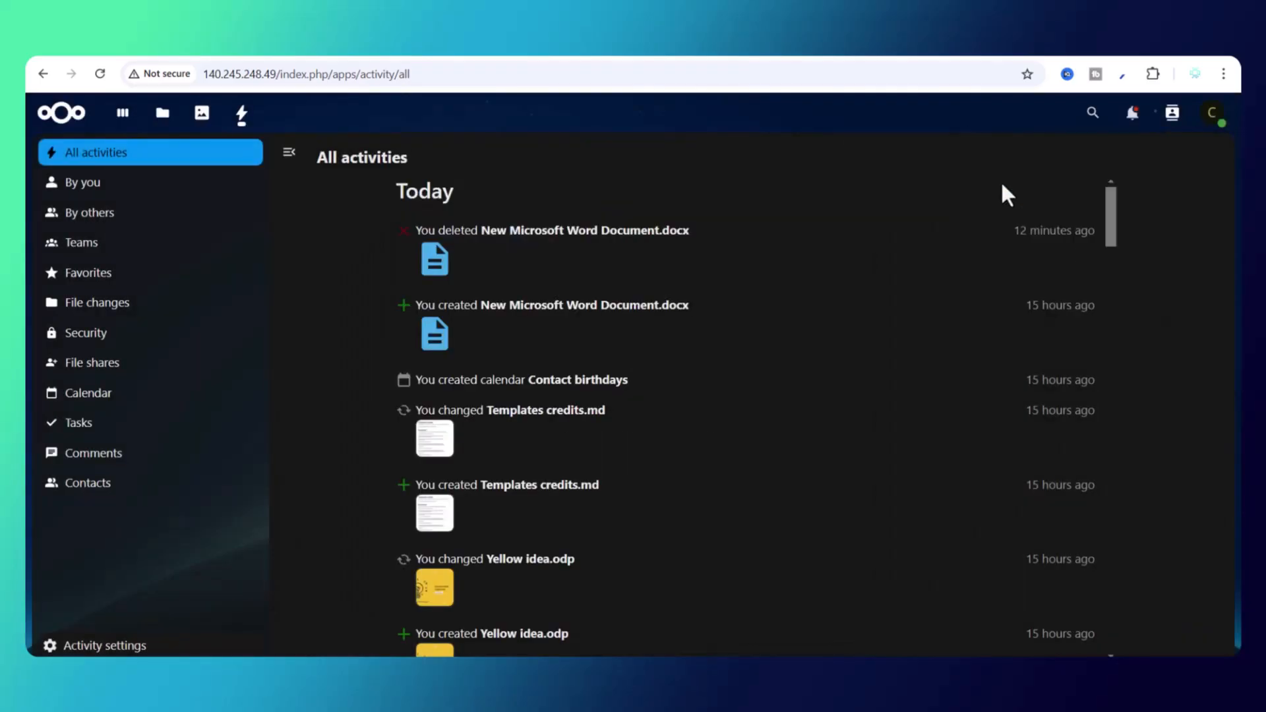
{"action": "left_click", "coordinate": [1178, 130]}
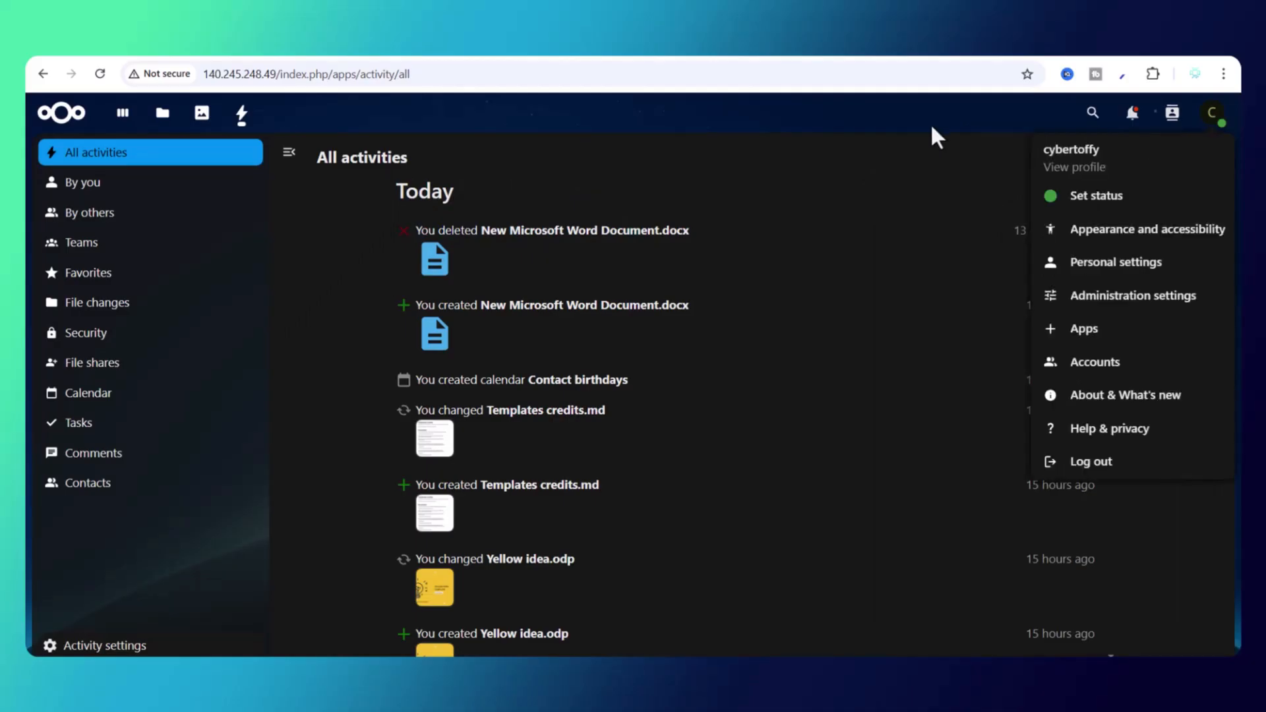
{"action": "left_click", "coordinate": [932, 125]}
{"action": "left_click", "coordinate": [1216, 122]}
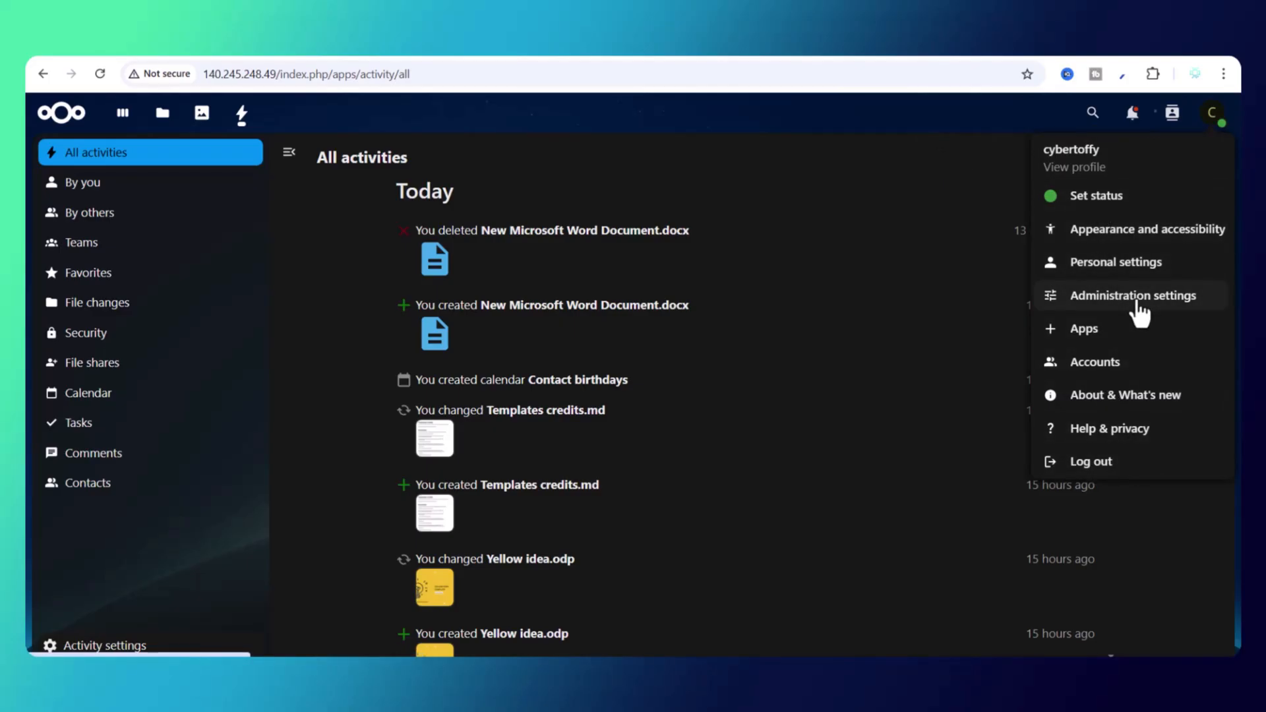
Step: Open Administration settings and scroll through its settings sidebar
{"action": "left_click", "coordinate": [1138, 304]}
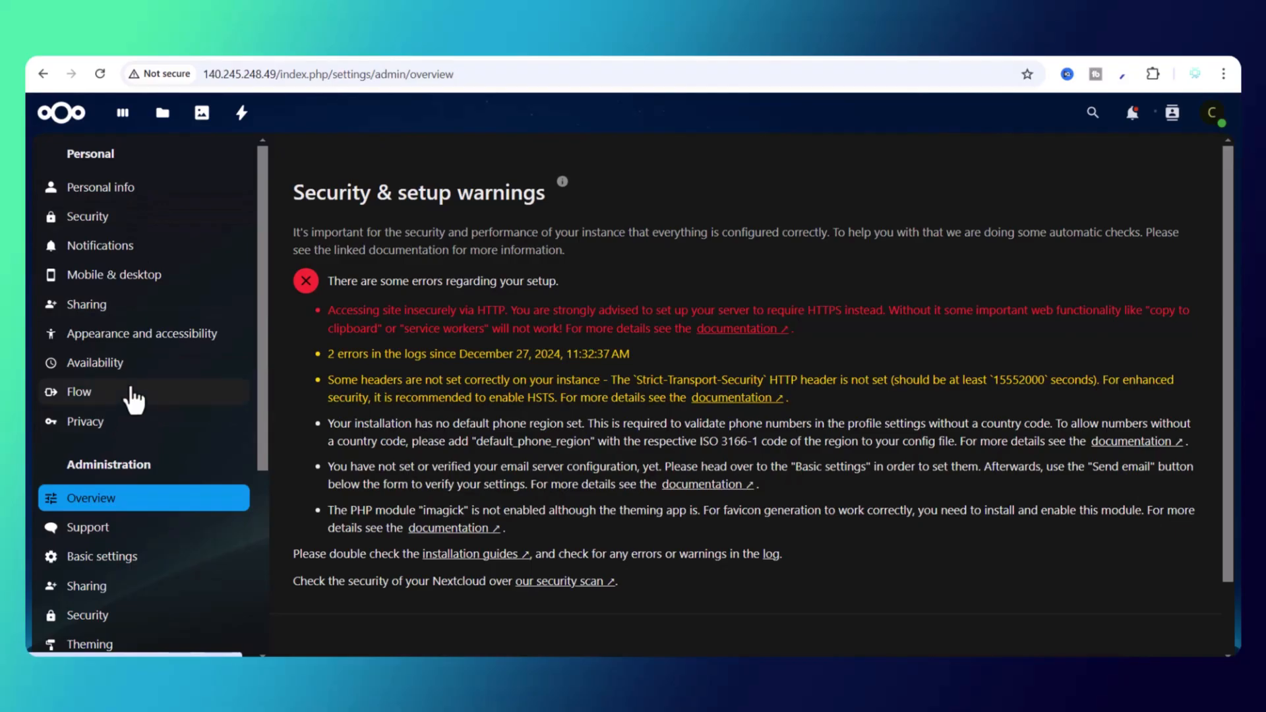
{"action": "scroll", "coordinate": [153, 410], "scroll_direction": "down", "scroll_amount": 5}
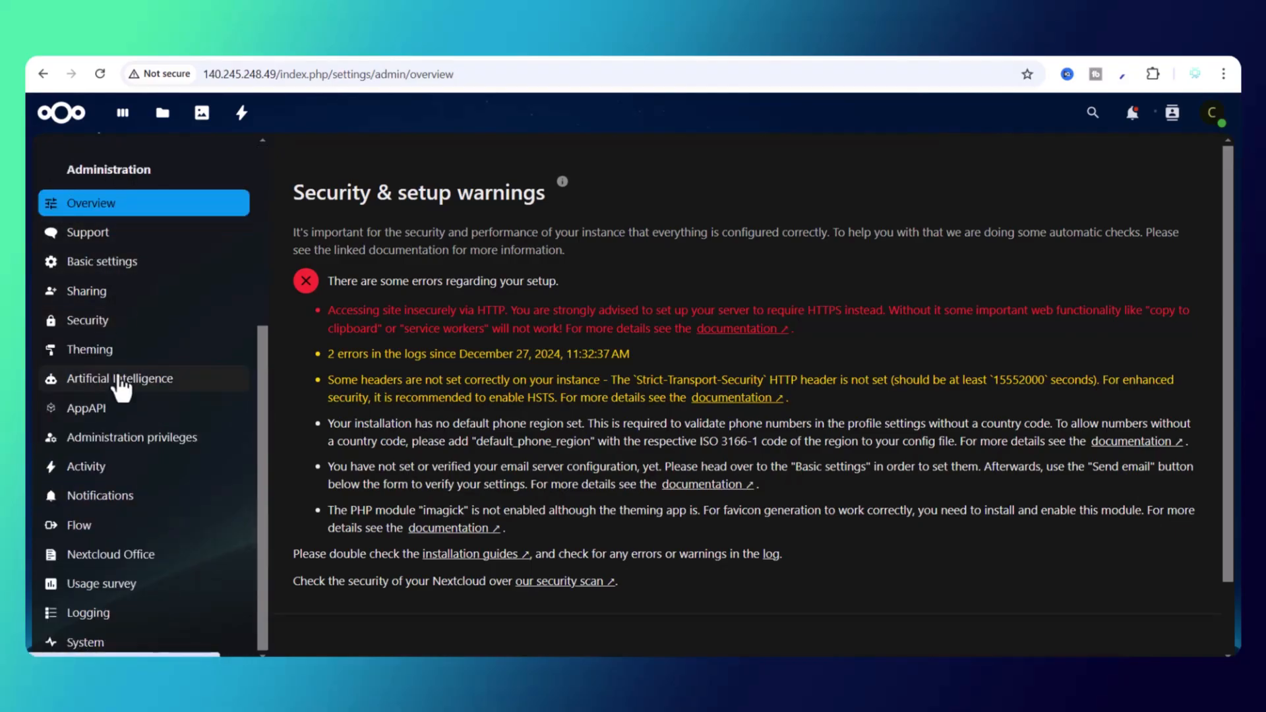
{"action": "scroll", "coordinate": [121, 385], "scroll_direction": "up", "scroll_amount": 2}
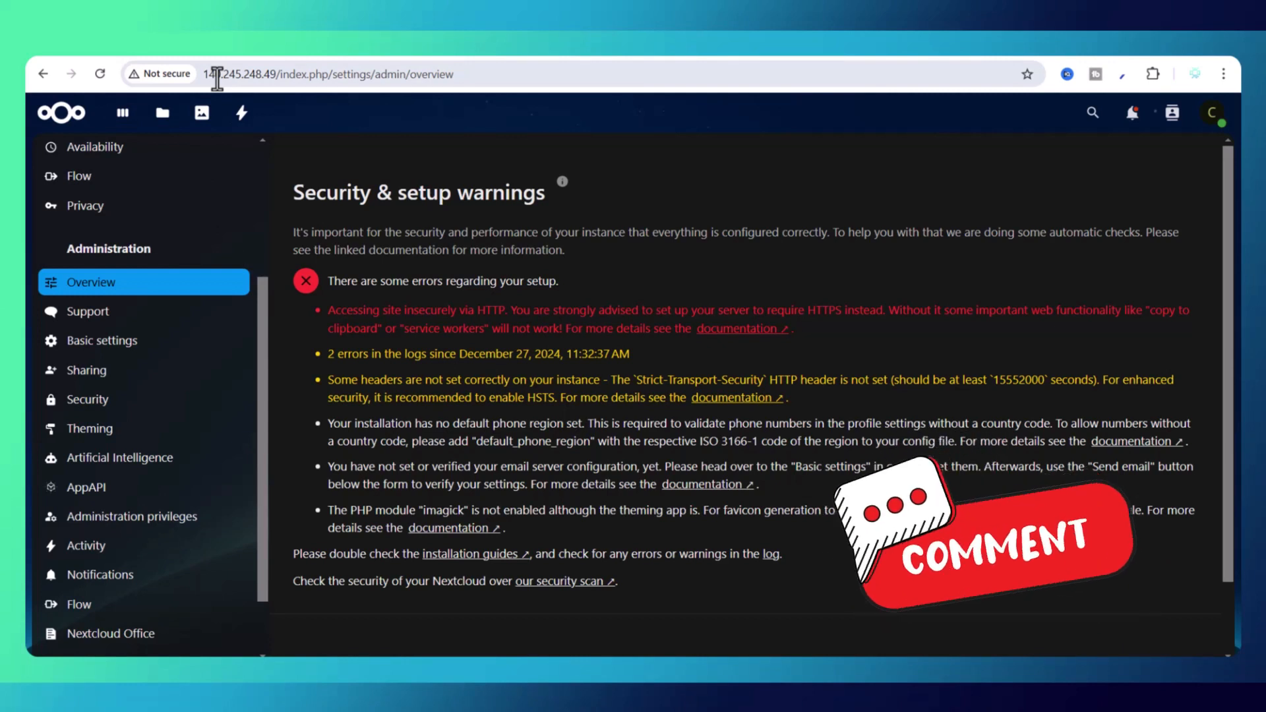
Step: View the Support and Security admin settings pages, then open the account menu
{"action": "left_click", "coordinate": [119, 313]}
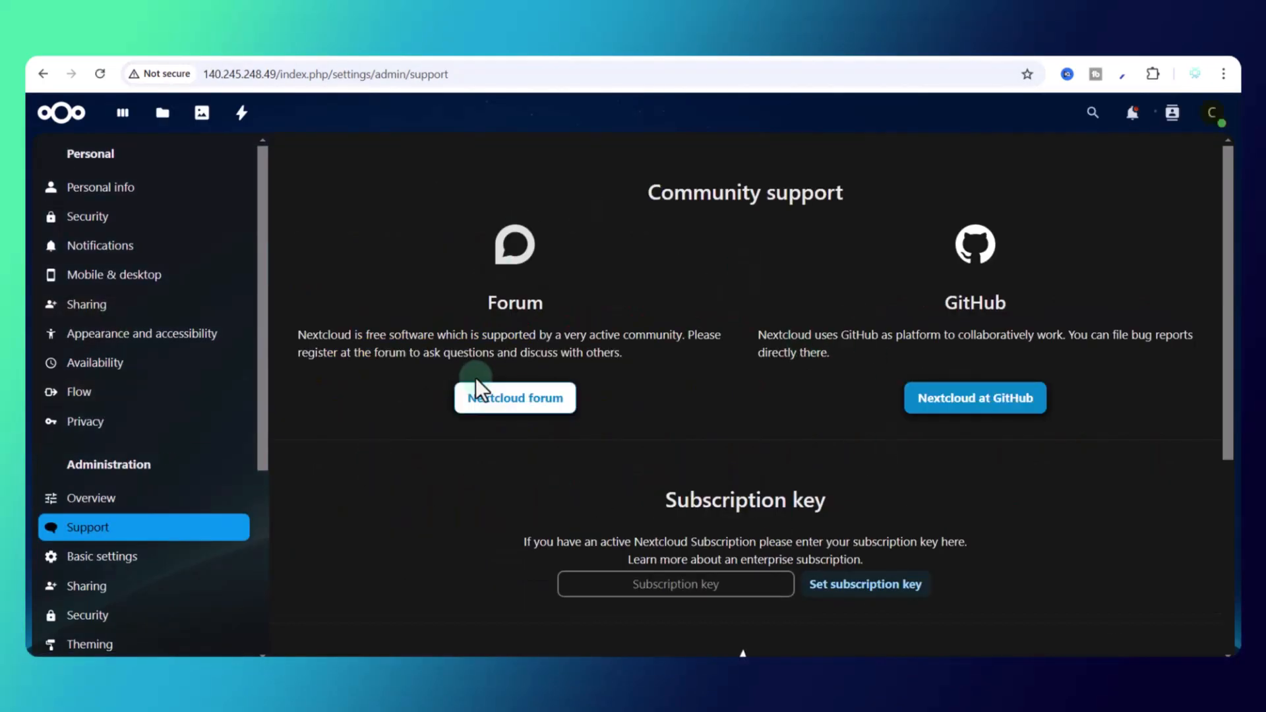
{"action": "left_click", "coordinate": [81, 321]}
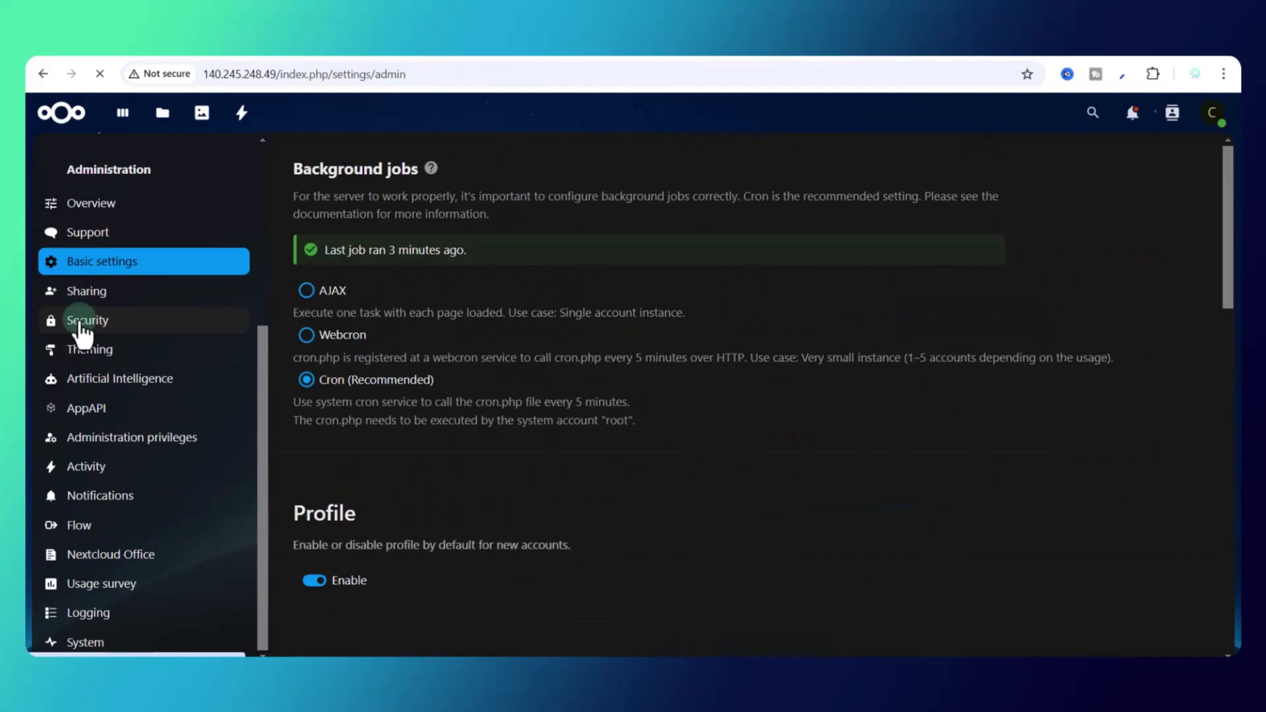
{"action": "scroll", "coordinate": [556, 322], "scroll_direction": "down", "scroll_amount": 2}
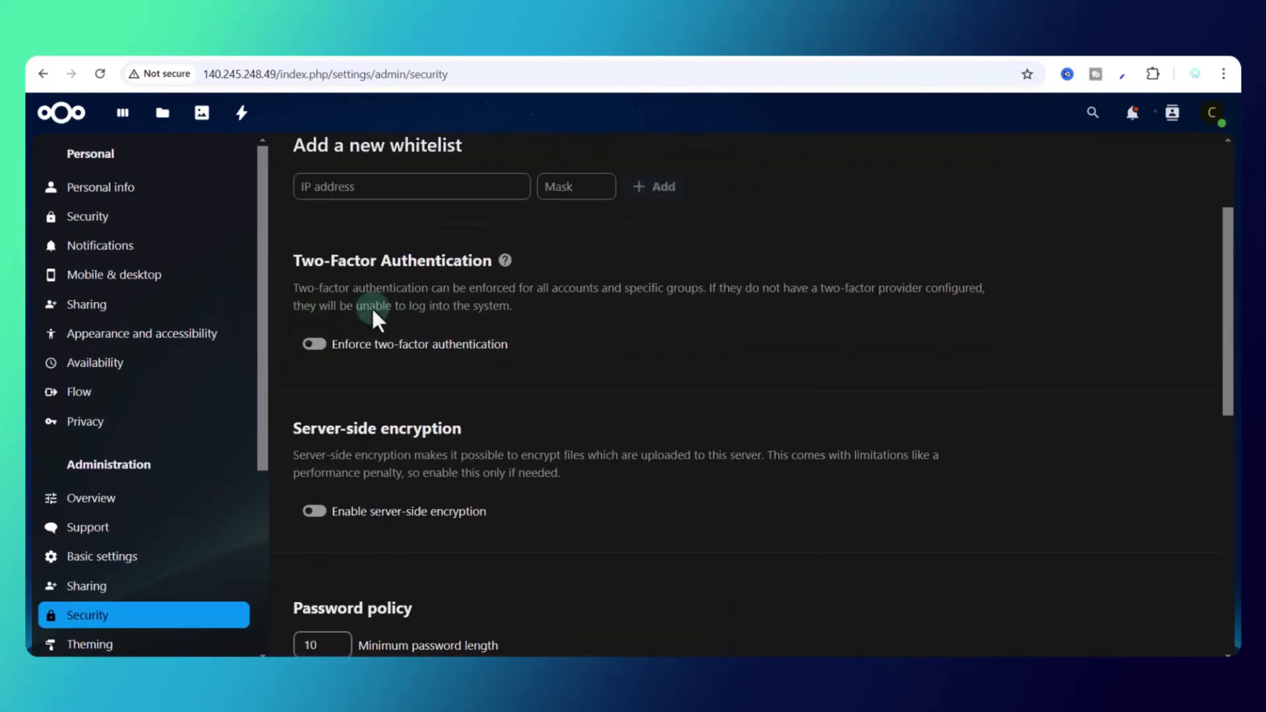
{"action": "scroll", "coordinate": [418, 368], "scroll_direction": "down", "scroll_amount": 2}
{"action": "scroll", "coordinate": [420, 372], "scroll_direction": "up", "scroll_amount": 2}
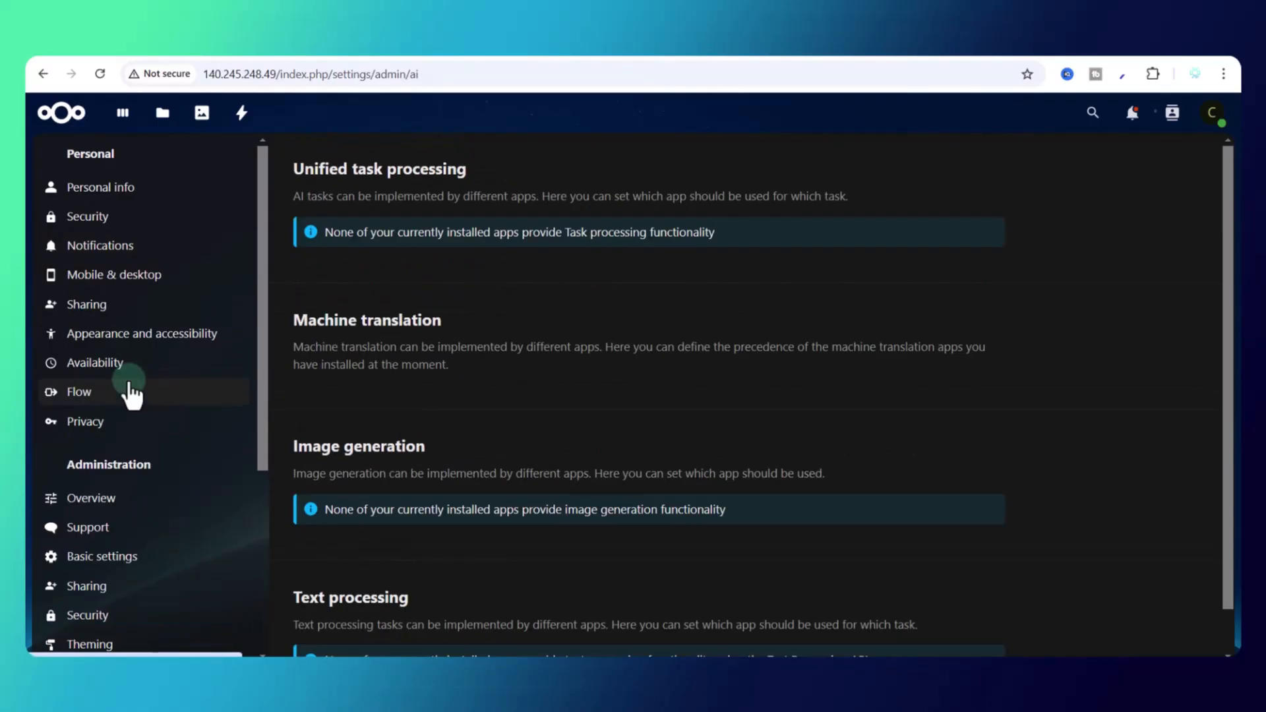
{"action": "scroll", "coordinate": [130, 391], "scroll_direction": "down", "scroll_amount": 5}
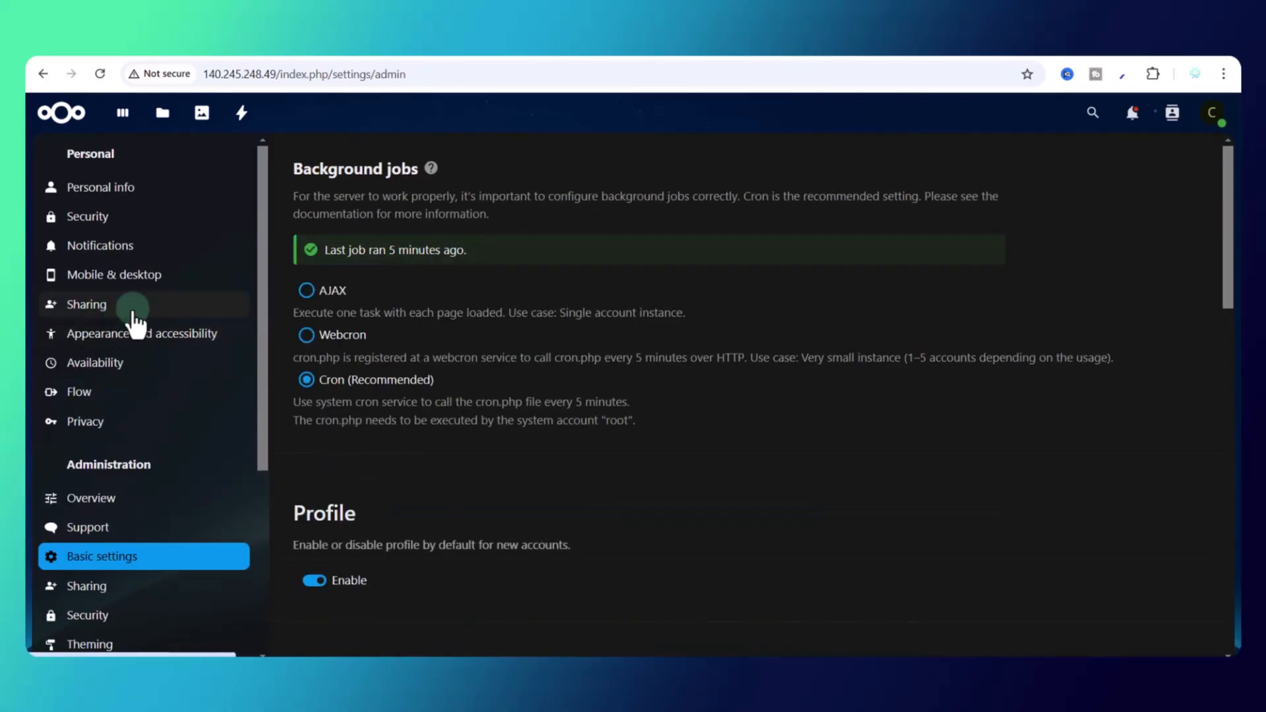
{"action": "scroll", "coordinate": [141, 599], "scroll_direction": "down", "scroll_amount": 3}
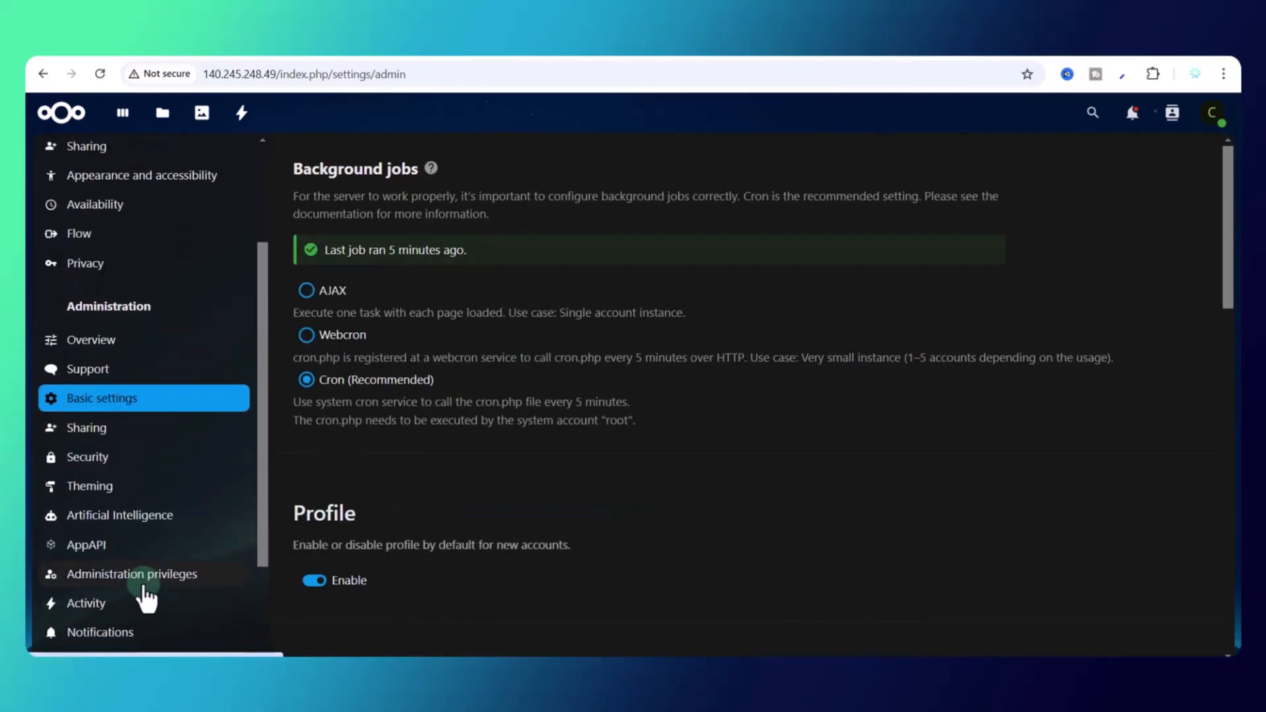
{"action": "left_click", "coordinate": [1213, 116]}
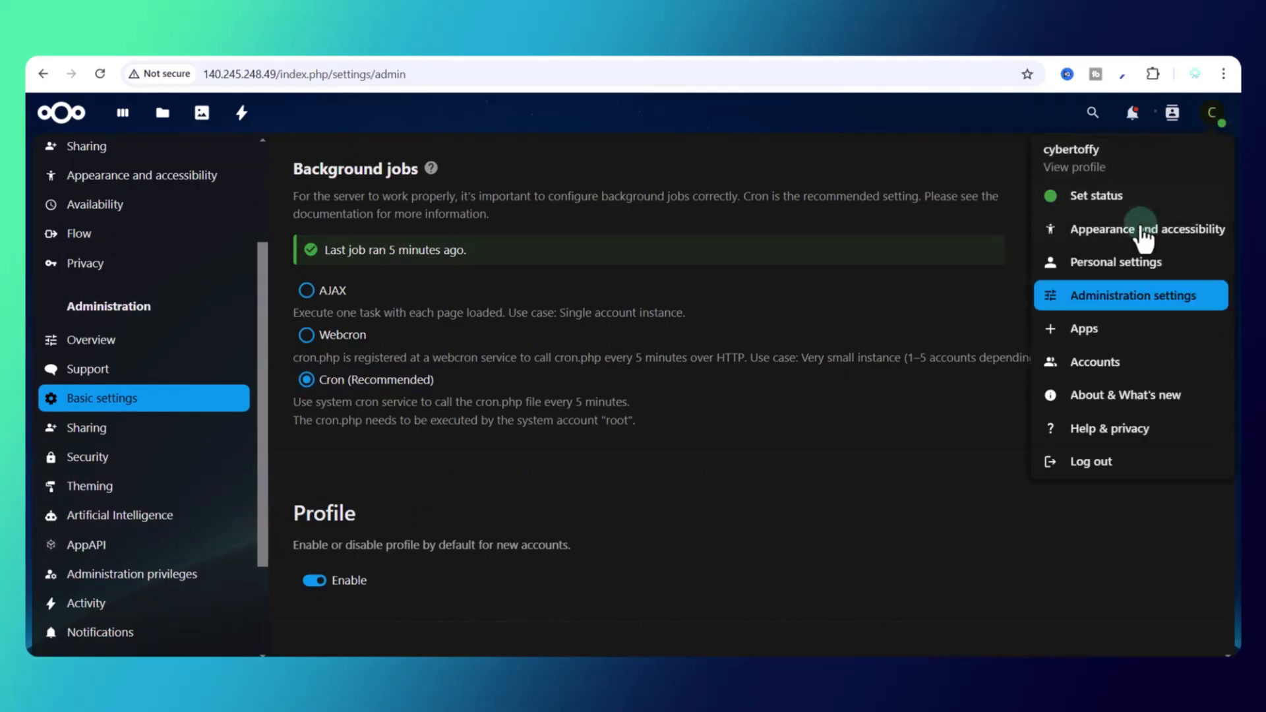
Step: View the Accounts page with its single admin account, then open and cancel the New account form
{"action": "left_click", "coordinate": [1123, 232]}
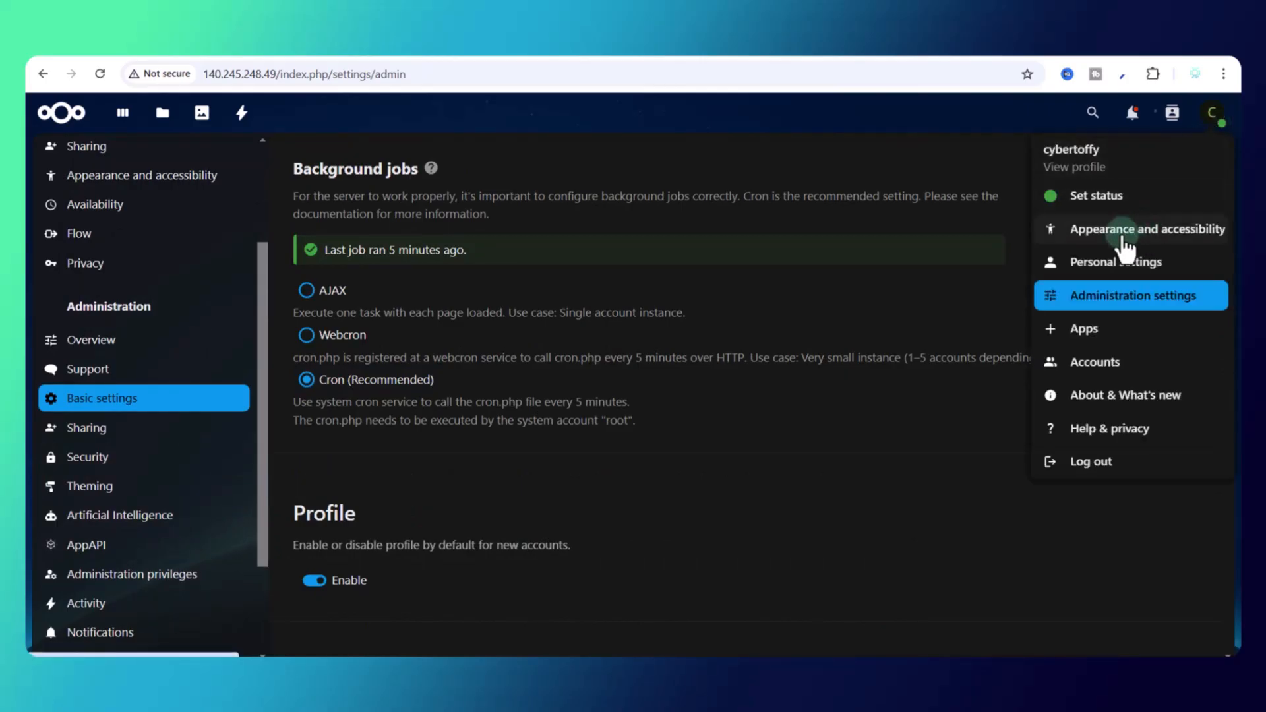
{"action": "left_click", "coordinate": [1086, 384]}
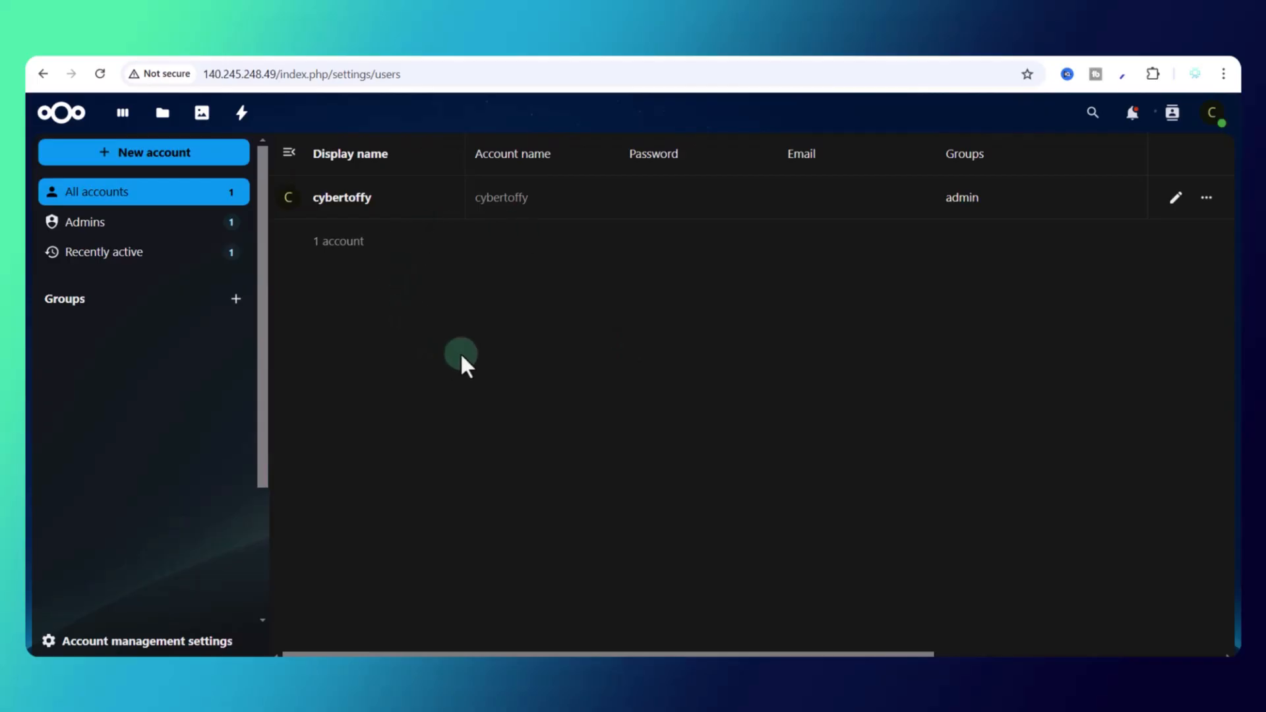
{"action": "left_click", "coordinate": [159, 155]}
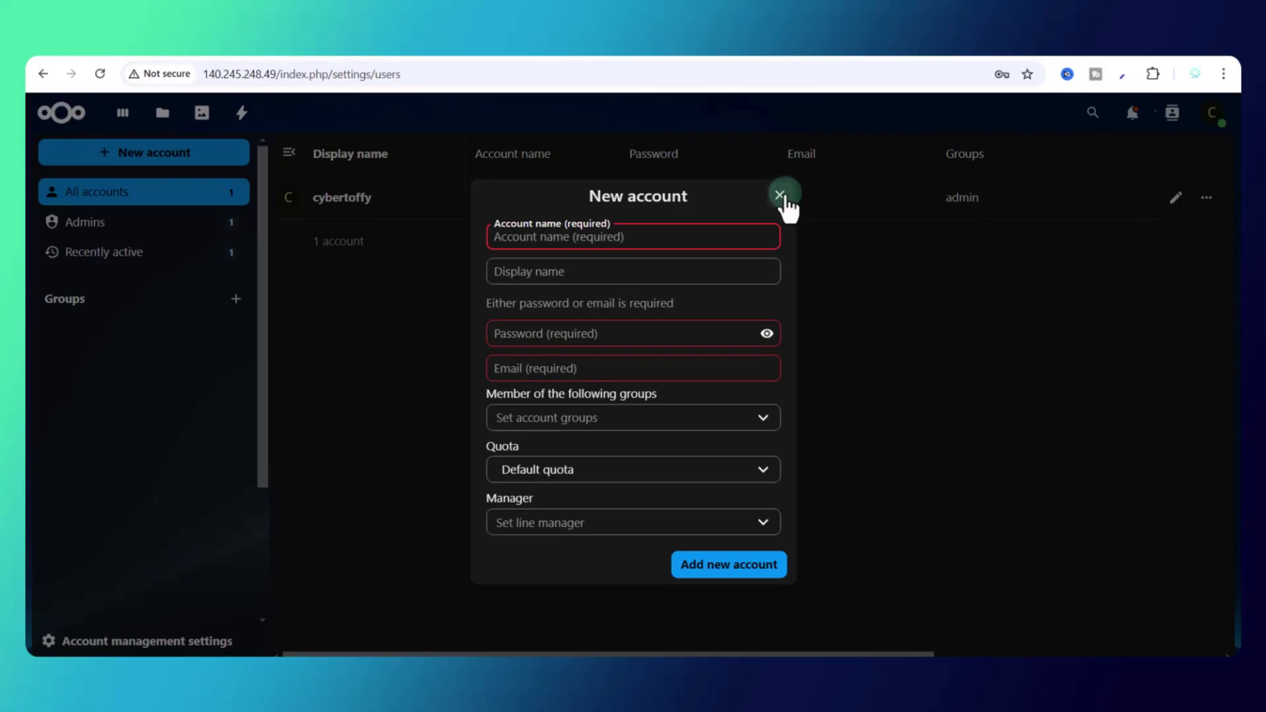
{"action": "left_click", "coordinate": [779, 195]}
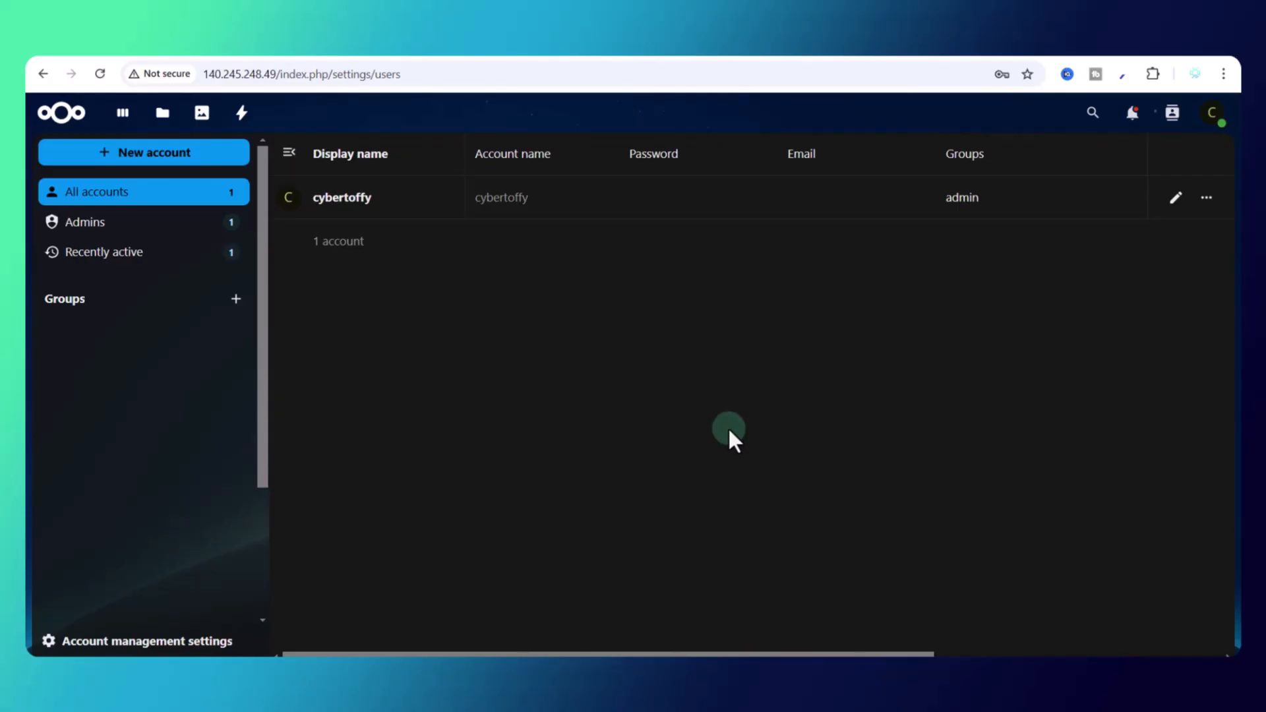
{"action": "left_click", "coordinate": [1212, 115]}
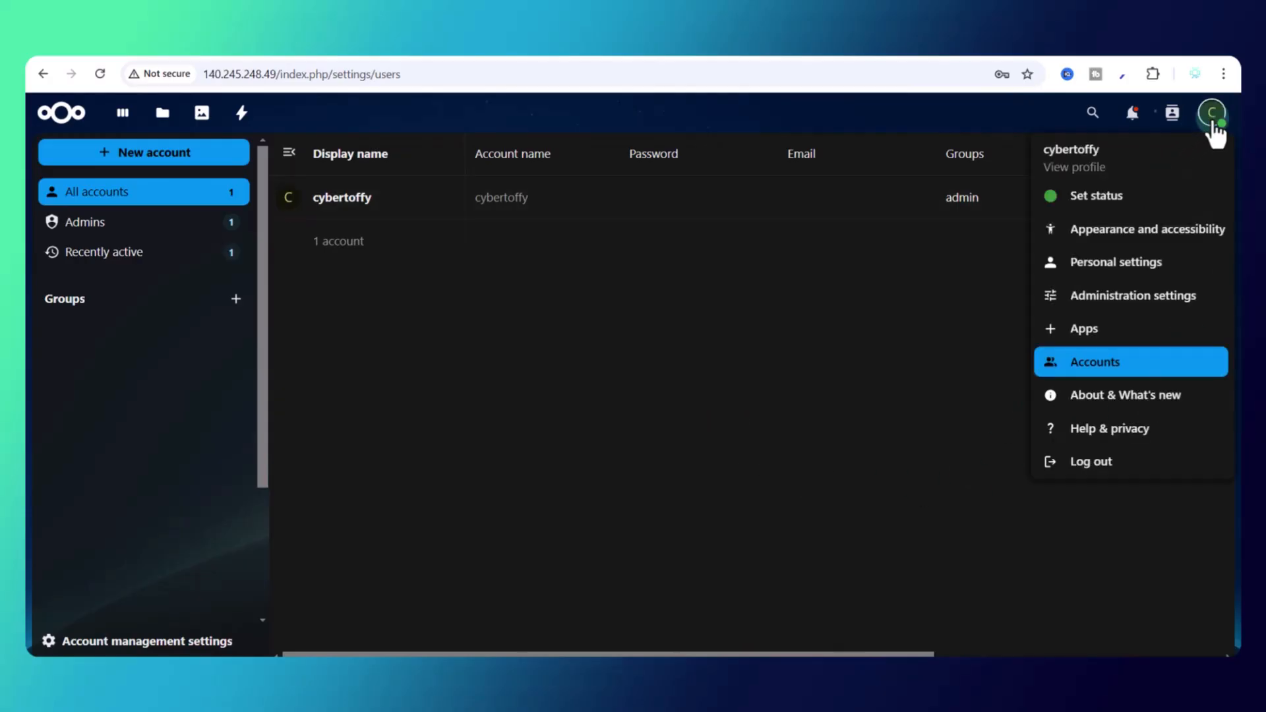
Step: Open the app store and browse the Office & text category
{"action": "left_click", "coordinate": [1090, 335]}
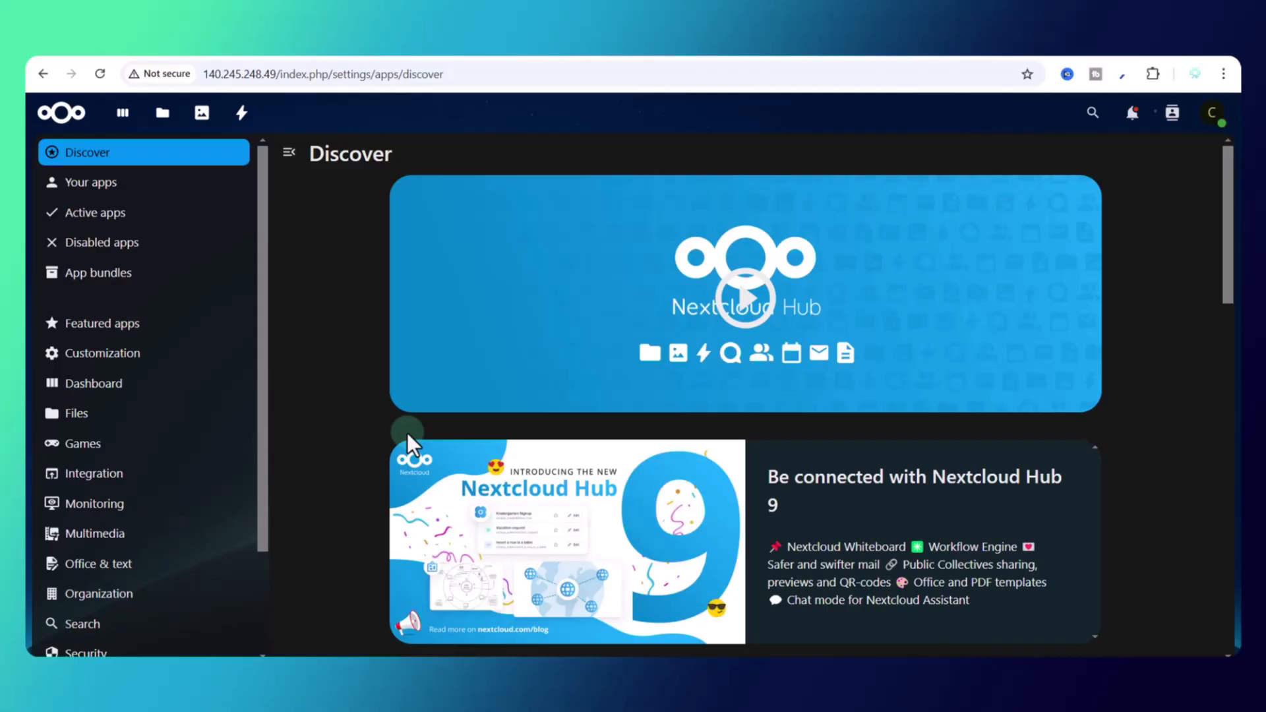
{"action": "scroll", "coordinate": [407, 432], "scroll_direction": "down", "scroll_amount": 10}
{"action": "scroll", "coordinate": [50, 585], "scroll_direction": "down", "scroll_amount": 3}
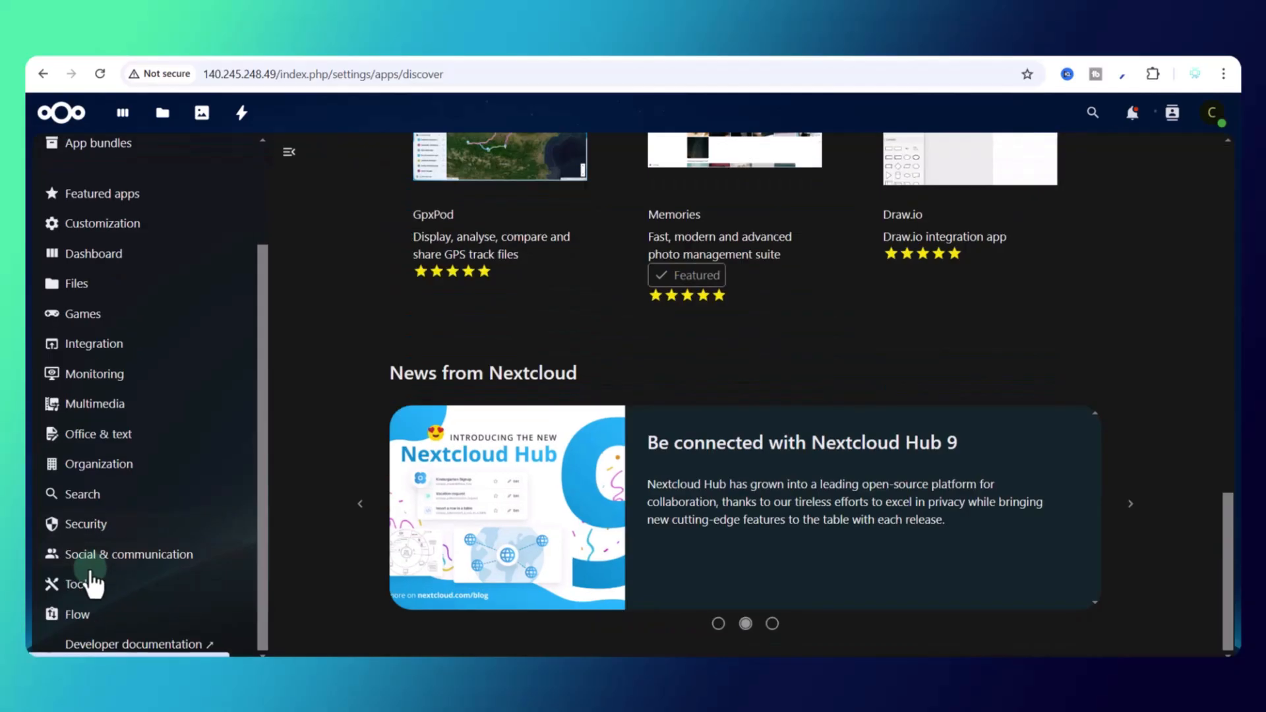
{"action": "left_click", "coordinate": [99, 434]}
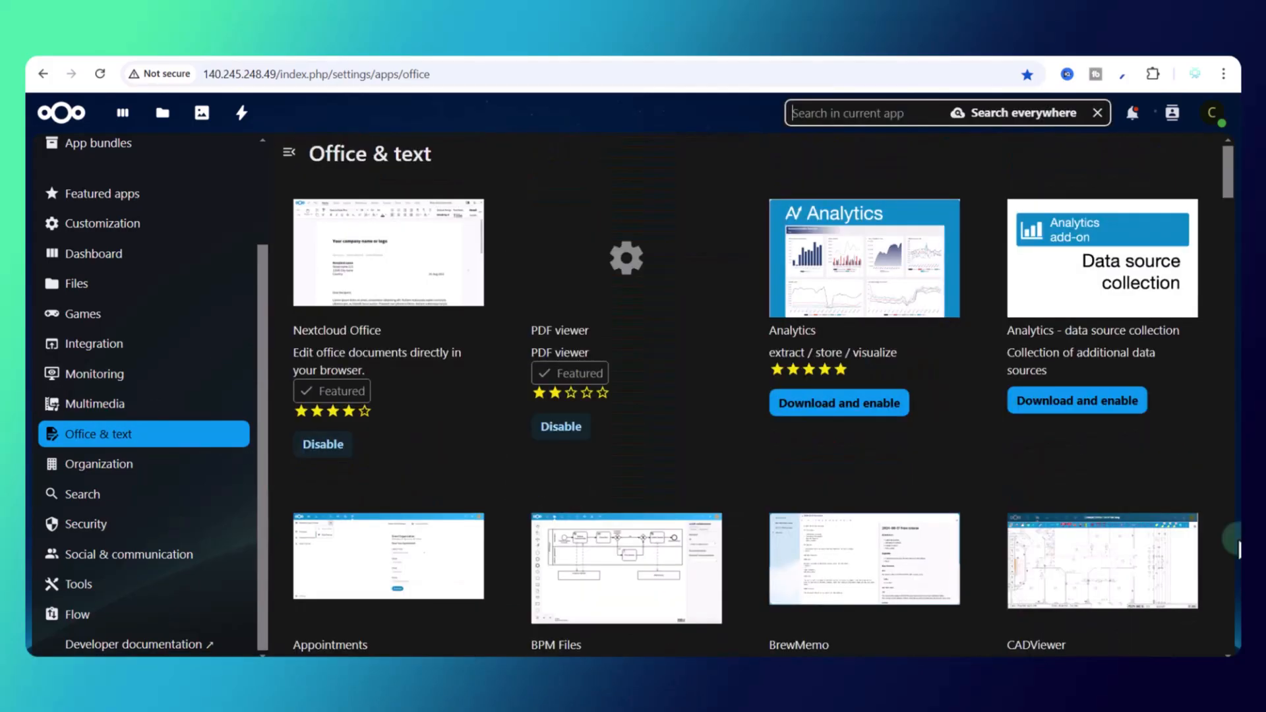
Step: Search the apps for talk, deck and video, view Deck, then clear the search and show Tools
{"action": "type", "text": "talk"}
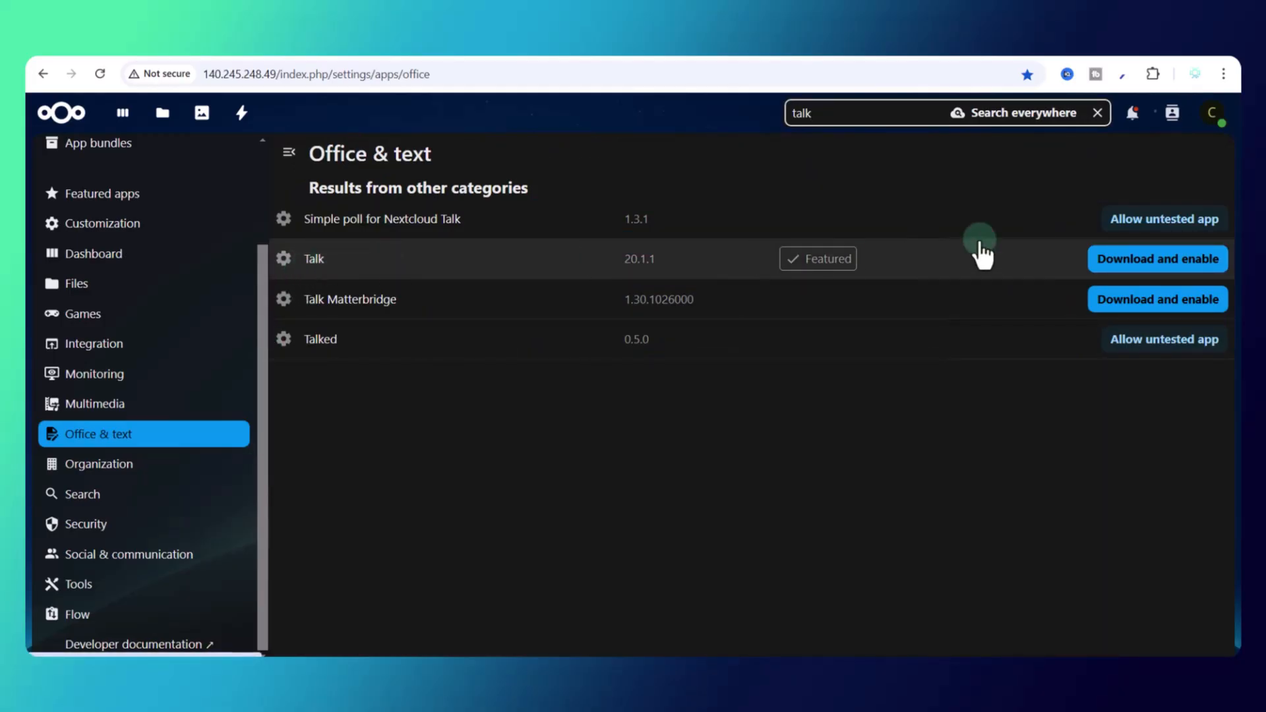
{"action": "double_click", "coordinate": [807, 114]}
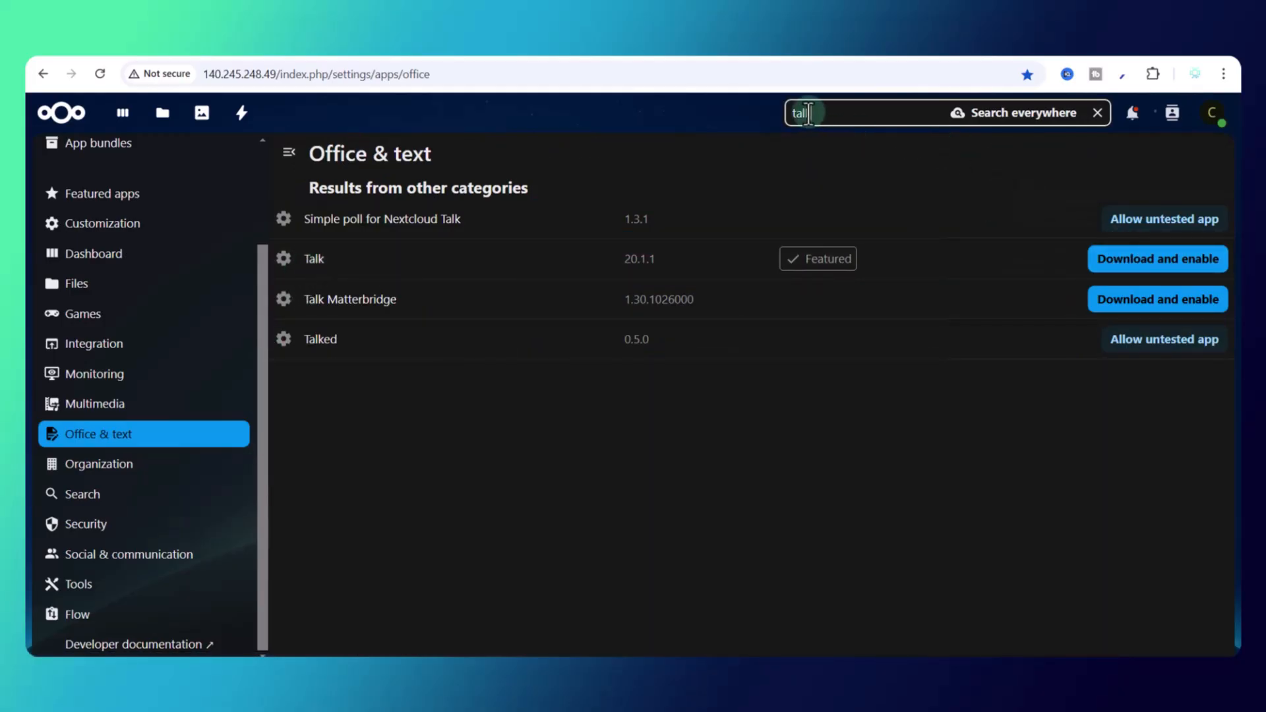
{"action": "type", "text": "deck"}
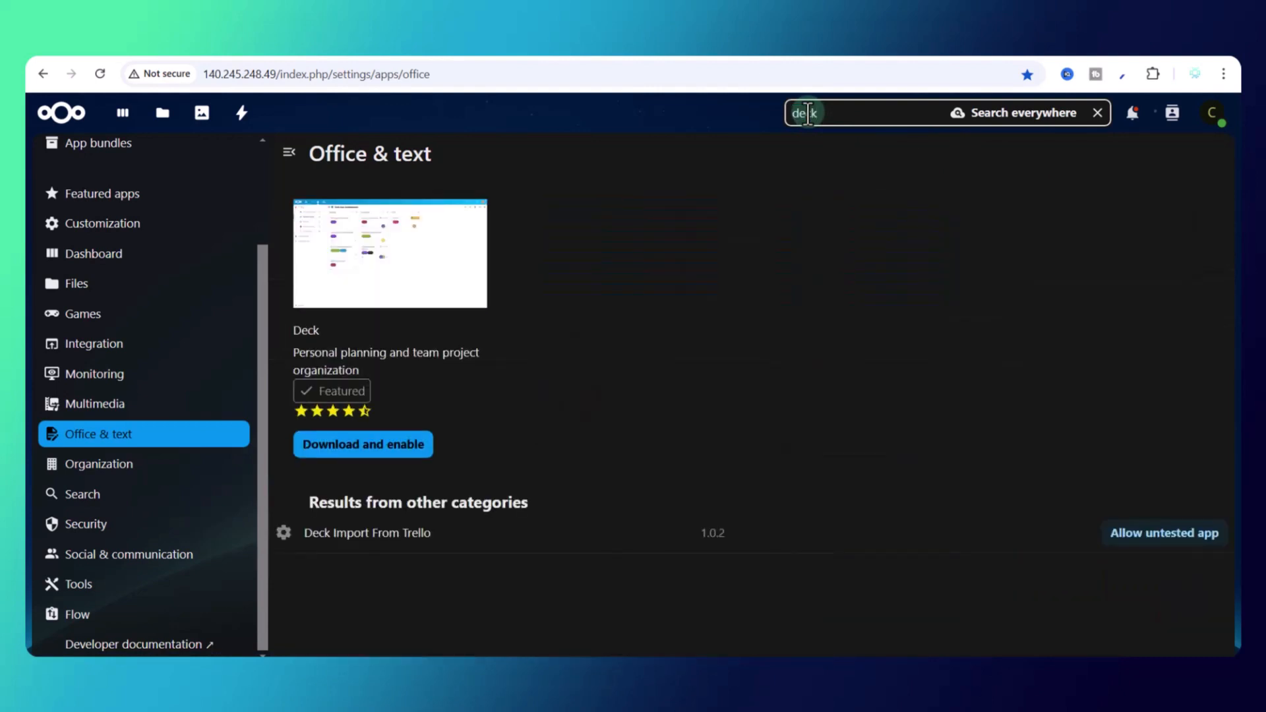
{"action": "left_click", "coordinate": [379, 304]}
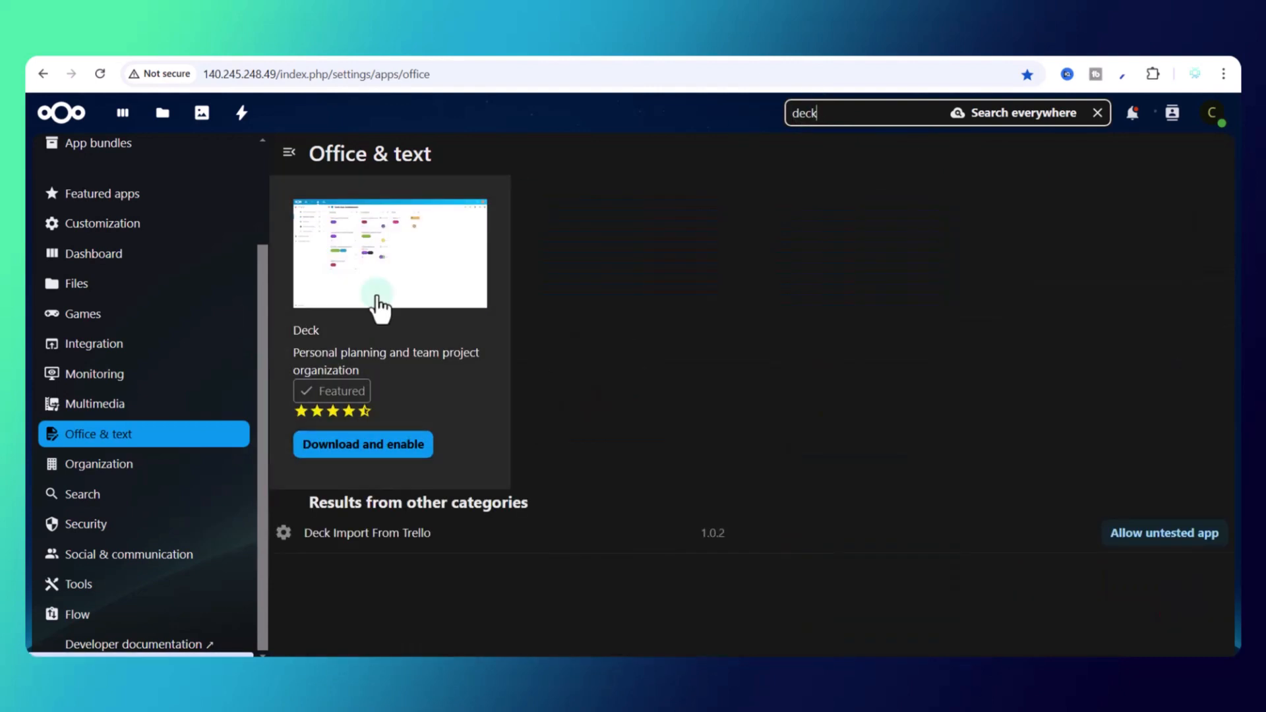
{"action": "double_click", "coordinate": [810, 116]}
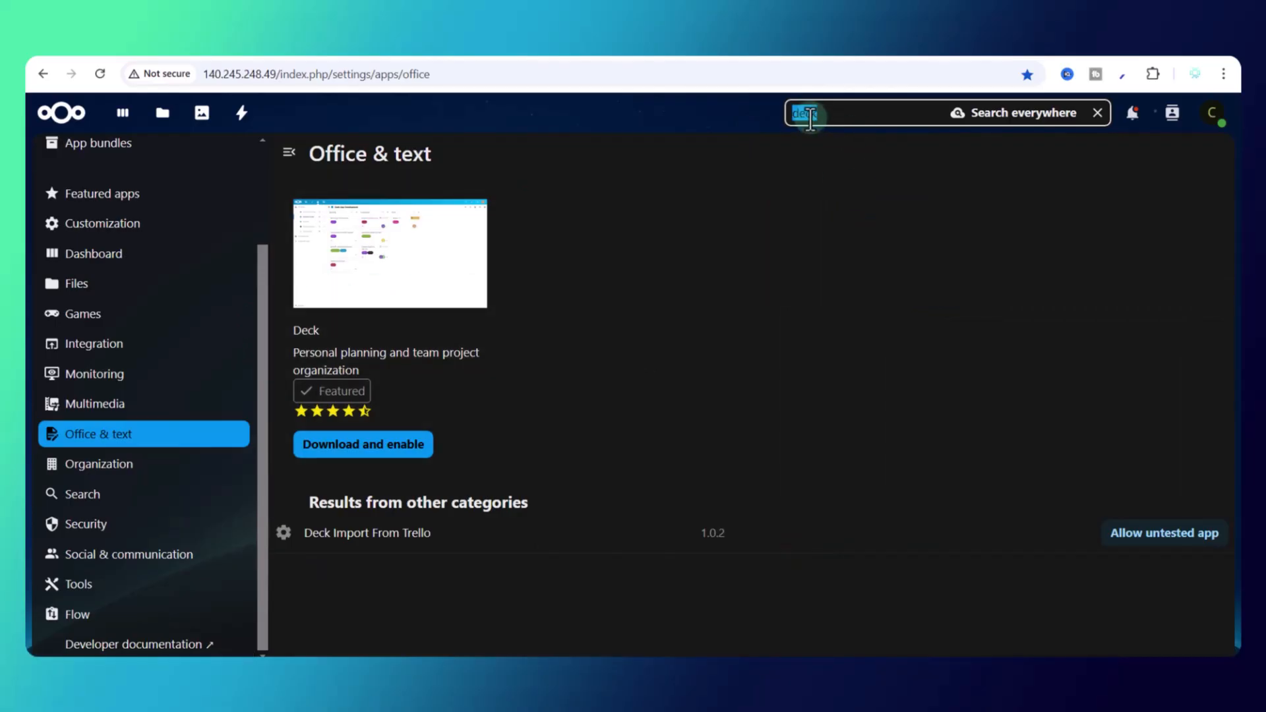
{"action": "key", "text": "BackSpace"}
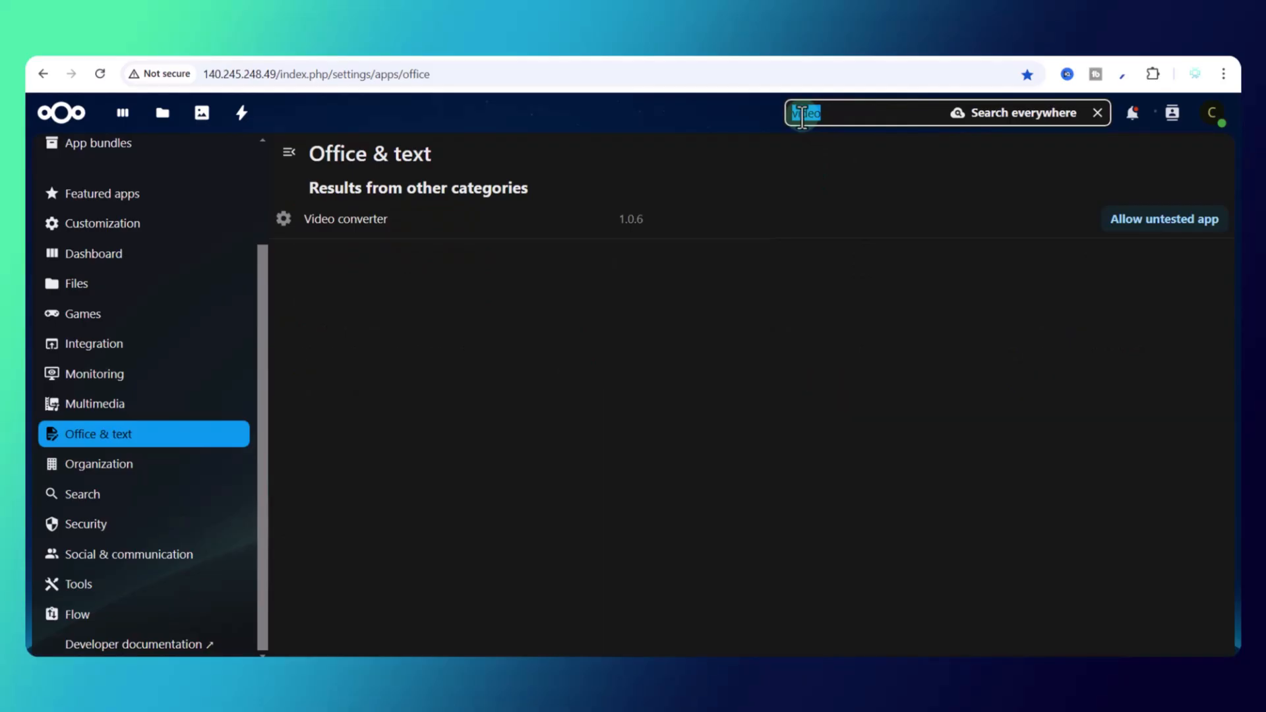
{"action": "key", "text": "BackSpace"}
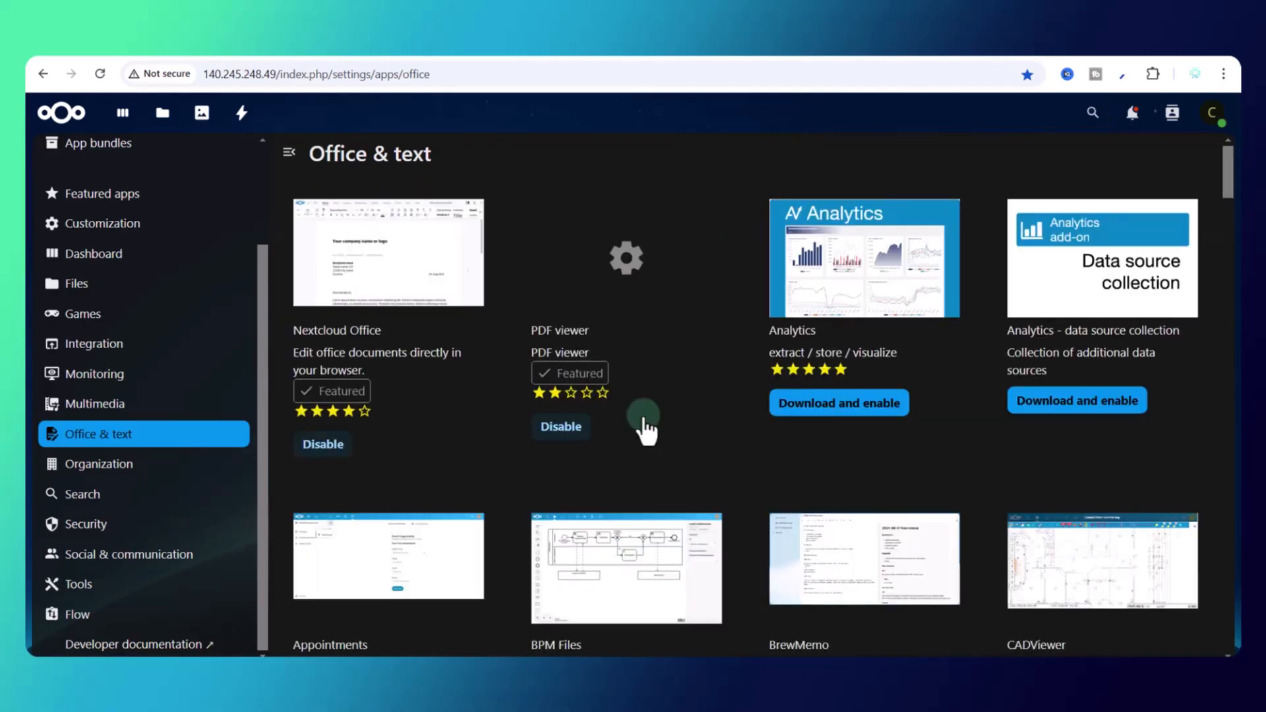
{"action": "left_click", "coordinate": [450, 440]}
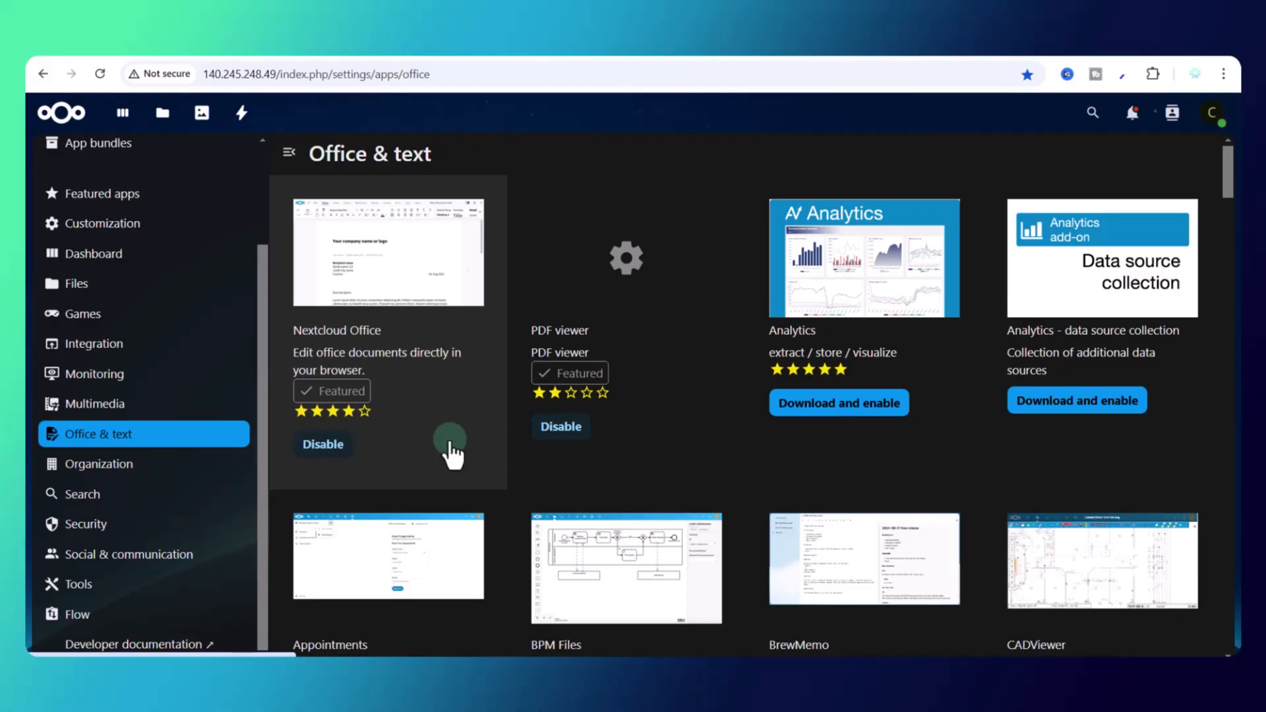
{"action": "left_click", "coordinate": [93, 315]}
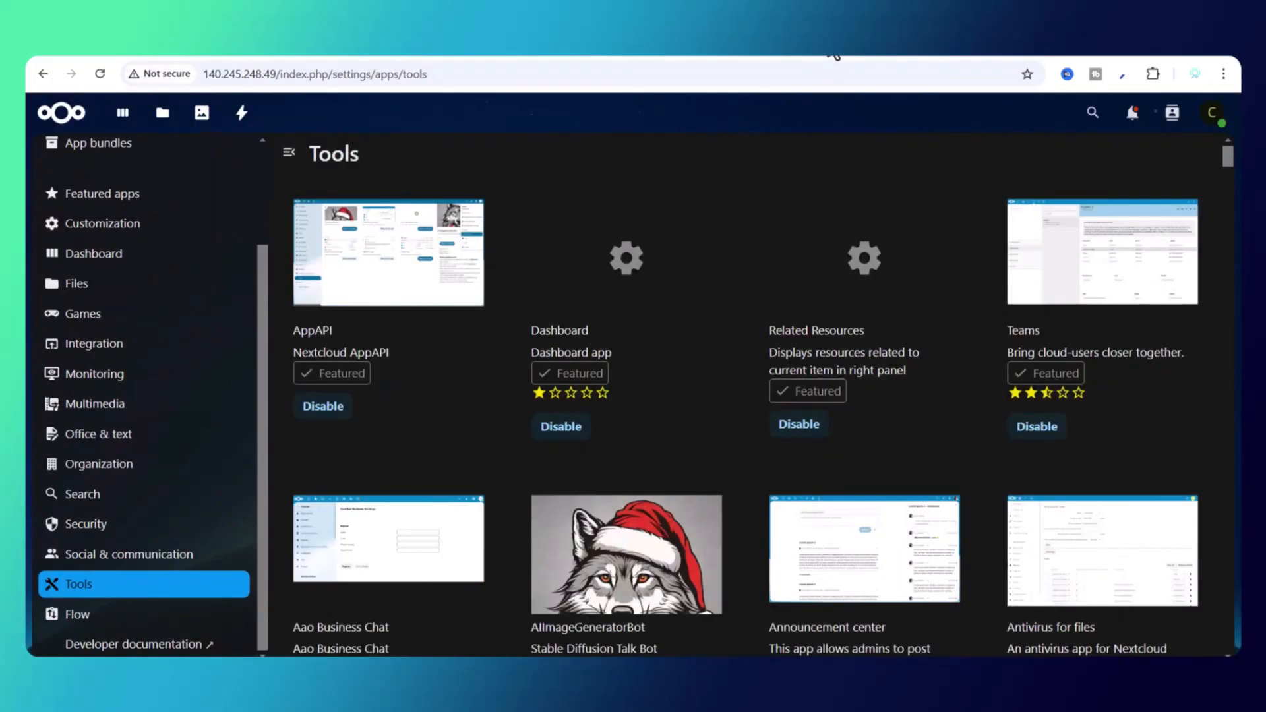
Step: View the Dashboard app, search for 'password', then open the All activities feed
{"action": "scroll", "coordinate": [184, 399], "scroll_direction": "up", "scroll_amount": 3}
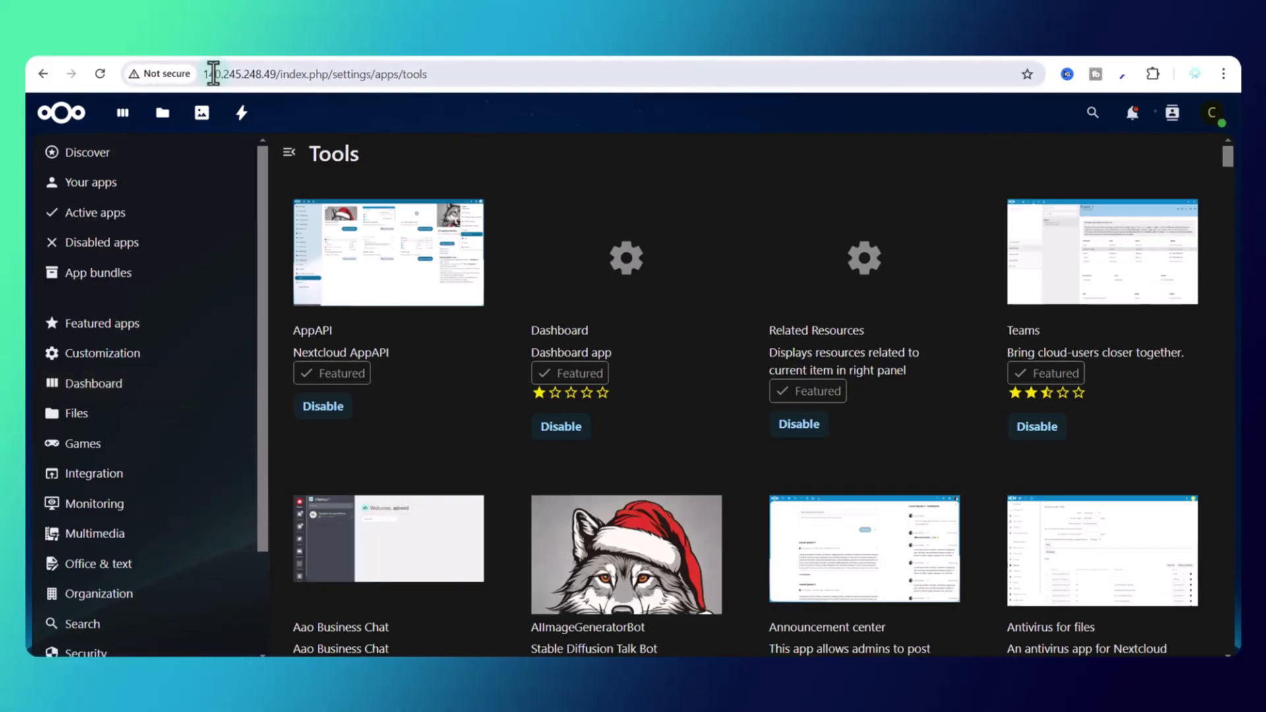
{"action": "left_click", "coordinate": [648, 399]}
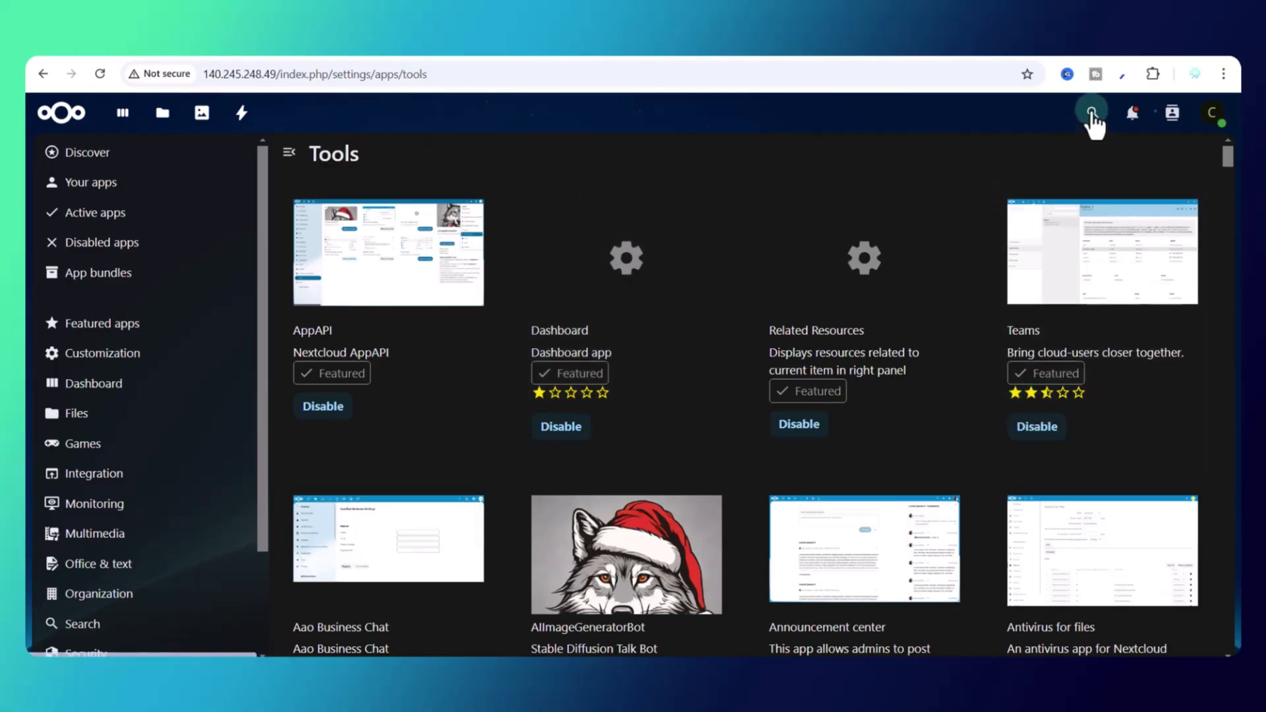
{"action": "left_click", "coordinate": [1093, 113]}
{"action": "type", "text": "password"}
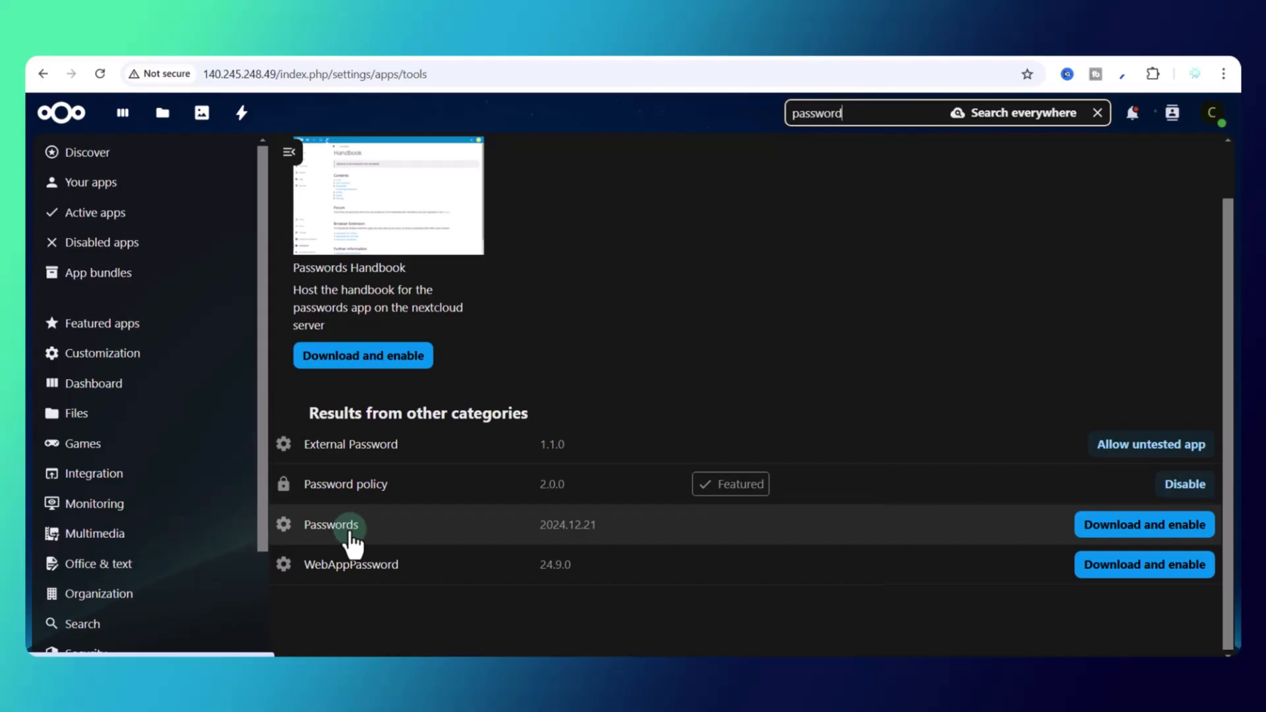
{"action": "left_click", "coordinate": [248, 125]}
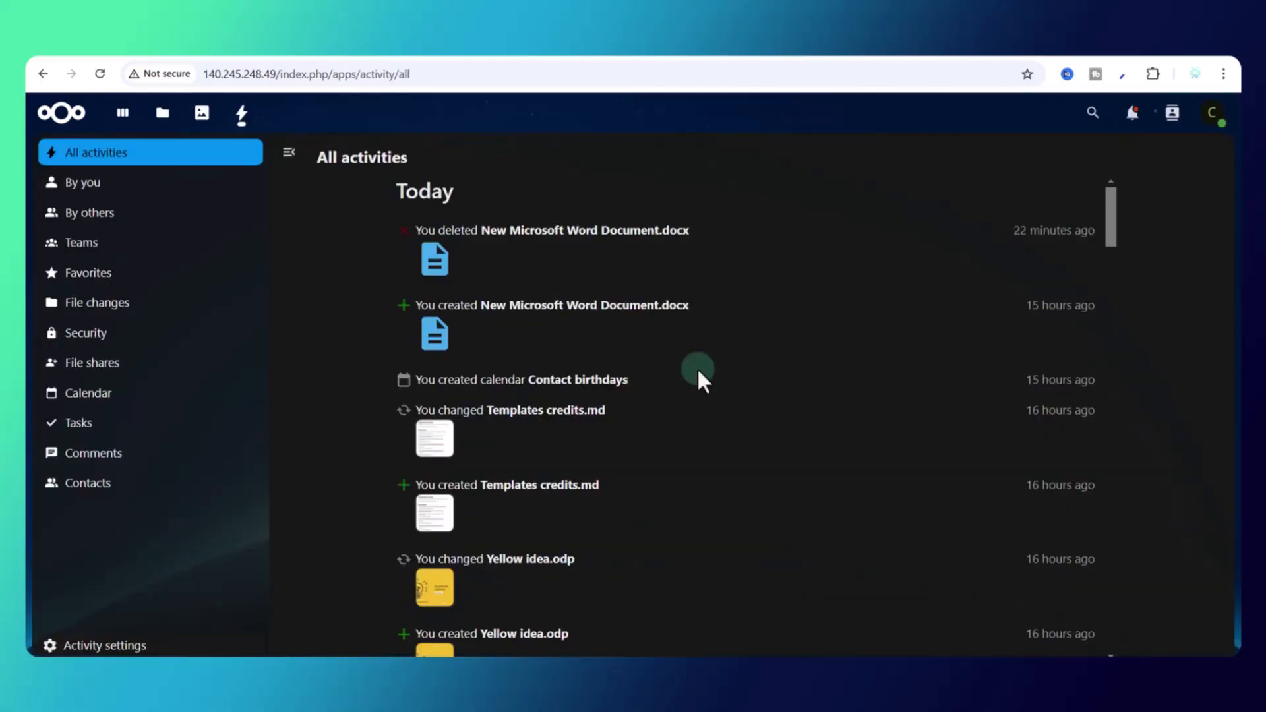
Step: Show the Activity administration settings with notification emails and default Mail/Push options
{"action": "scroll", "coordinate": [699, 369], "scroll_direction": "down", "scroll_amount": 12}
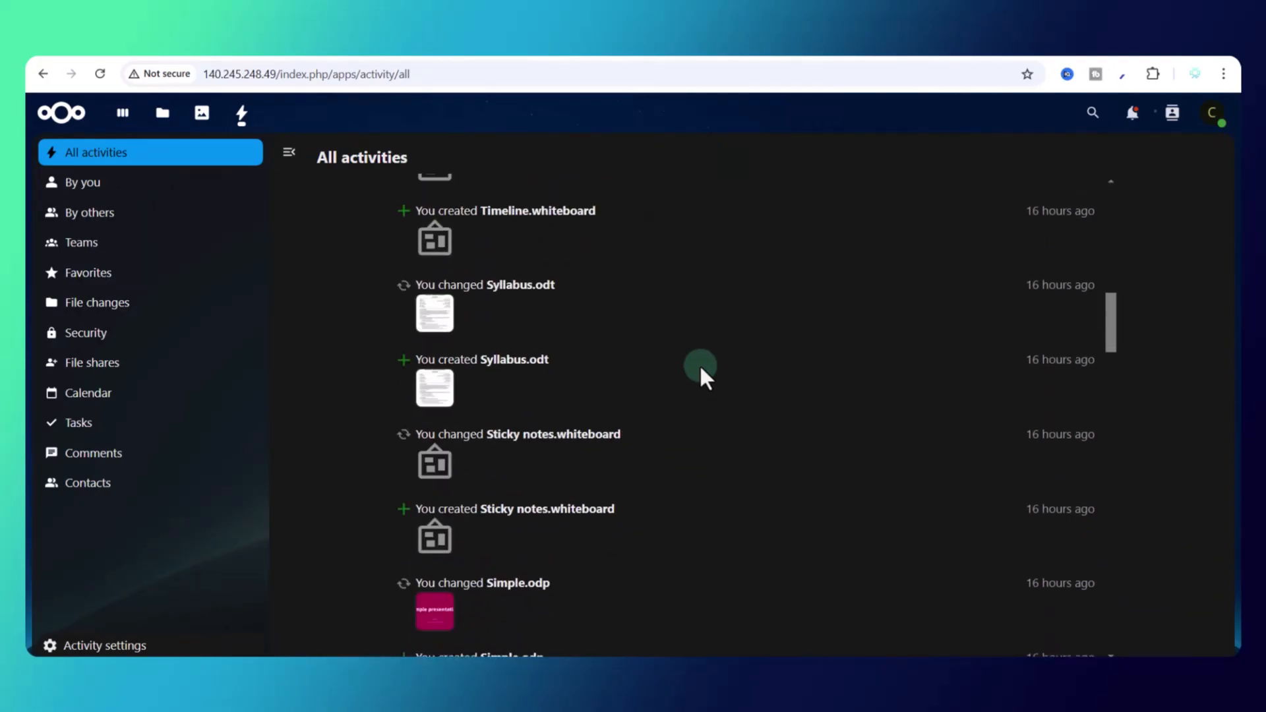
{"action": "scroll", "coordinate": [699, 363], "scroll_direction": "up", "scroll_amount": 12}
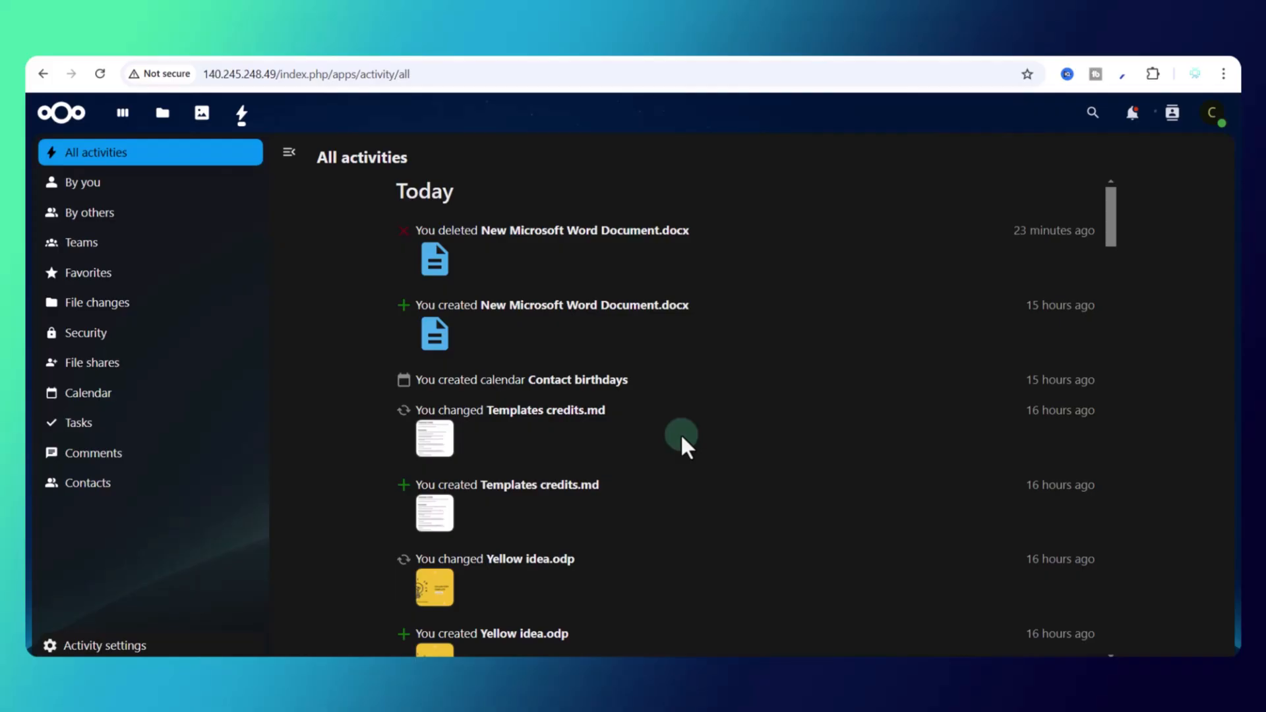
{"action": "left_click", "coordinate": [1212, 116]}
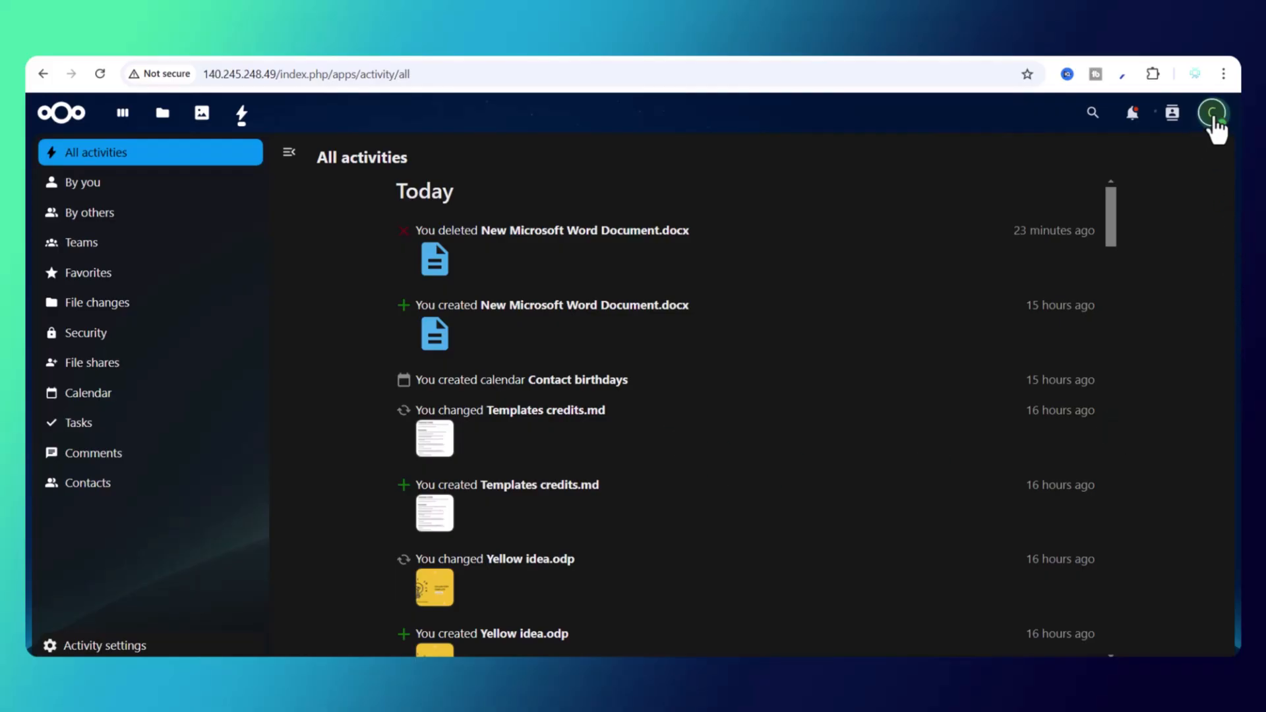
{"action": "left_click", "coordinate": [1156, 300]}
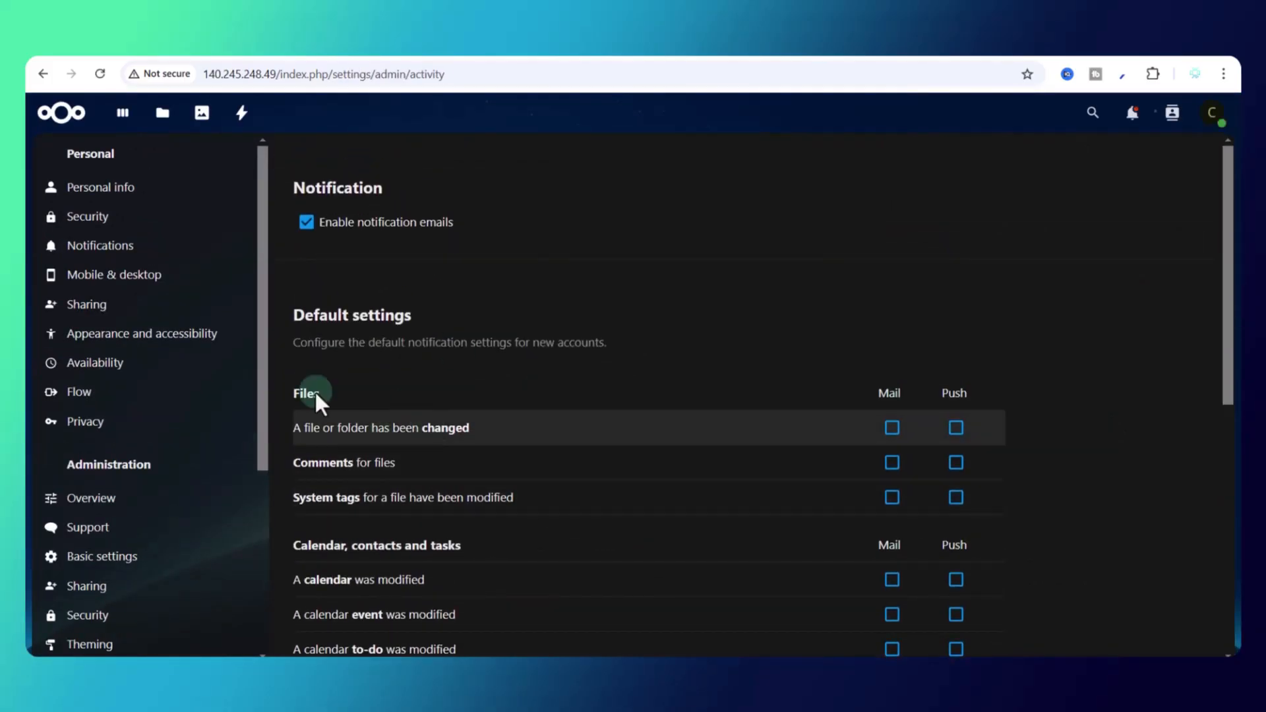
Step: Look at the server Logging settings, then open the AppAPI administration page
{"action": "scroll", "coordinate": [363, 373], "scroll_direction": "down", "scroll_amount": 6}
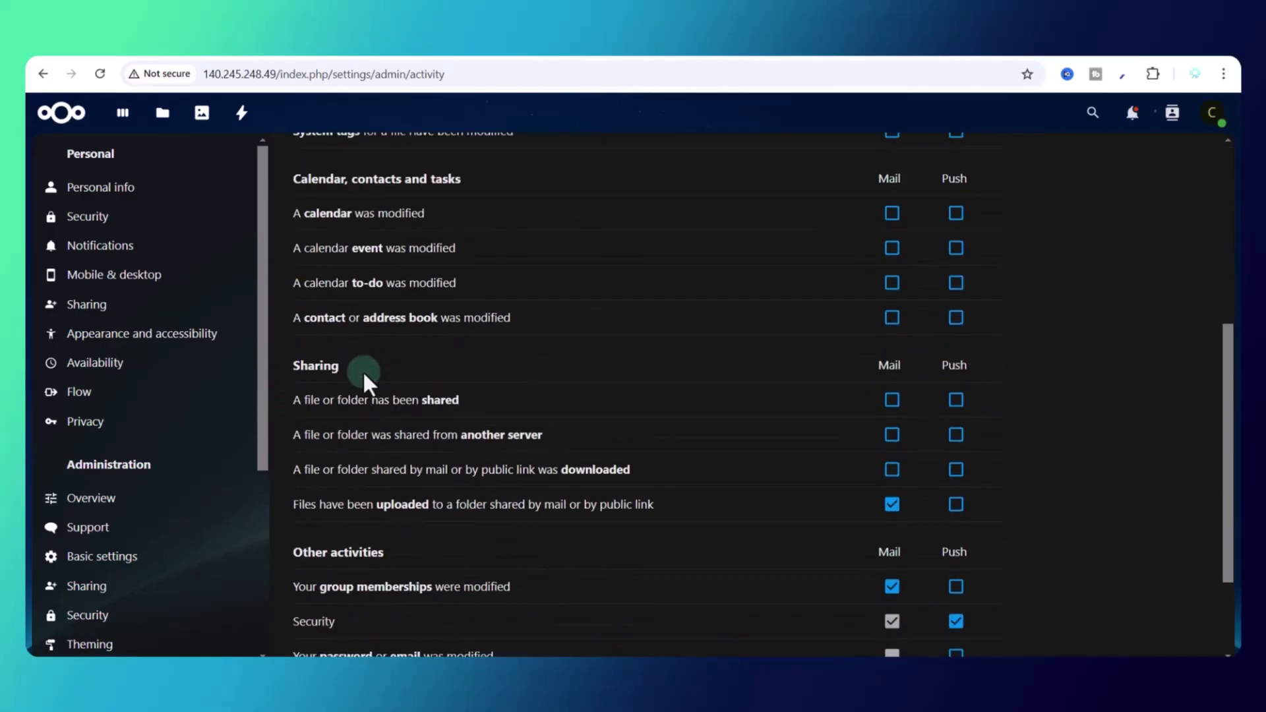
{"action": "scroll", "coordinate": [181, 444], "scroll_direction": "down", "scroll_amount": 4}
{"action": "scroll", "coordinate": [186, 448], "scroll_direction": "down", "scroll_amount": 2}
{"action": "left_click", "coordinate": [93, 614]}
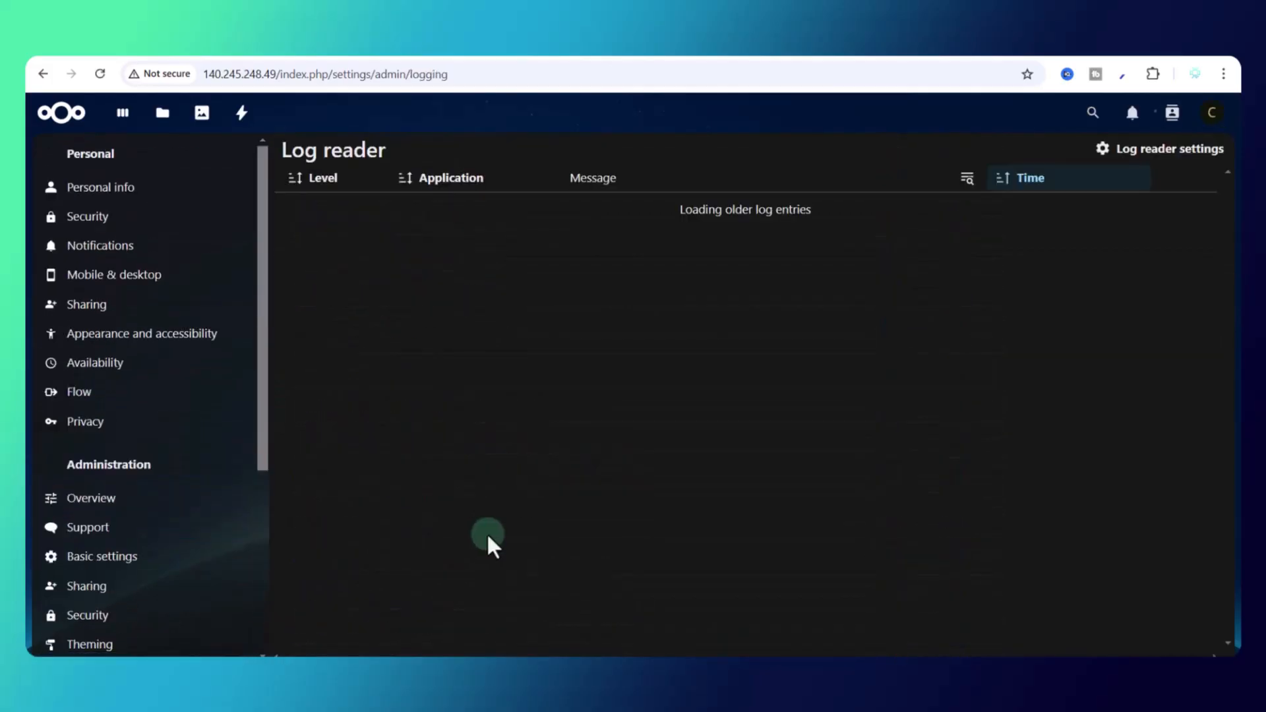
{"action": "scroll", "coordinate": [189, 497], "scroll_direction": "down", "scroll_amount": 5}
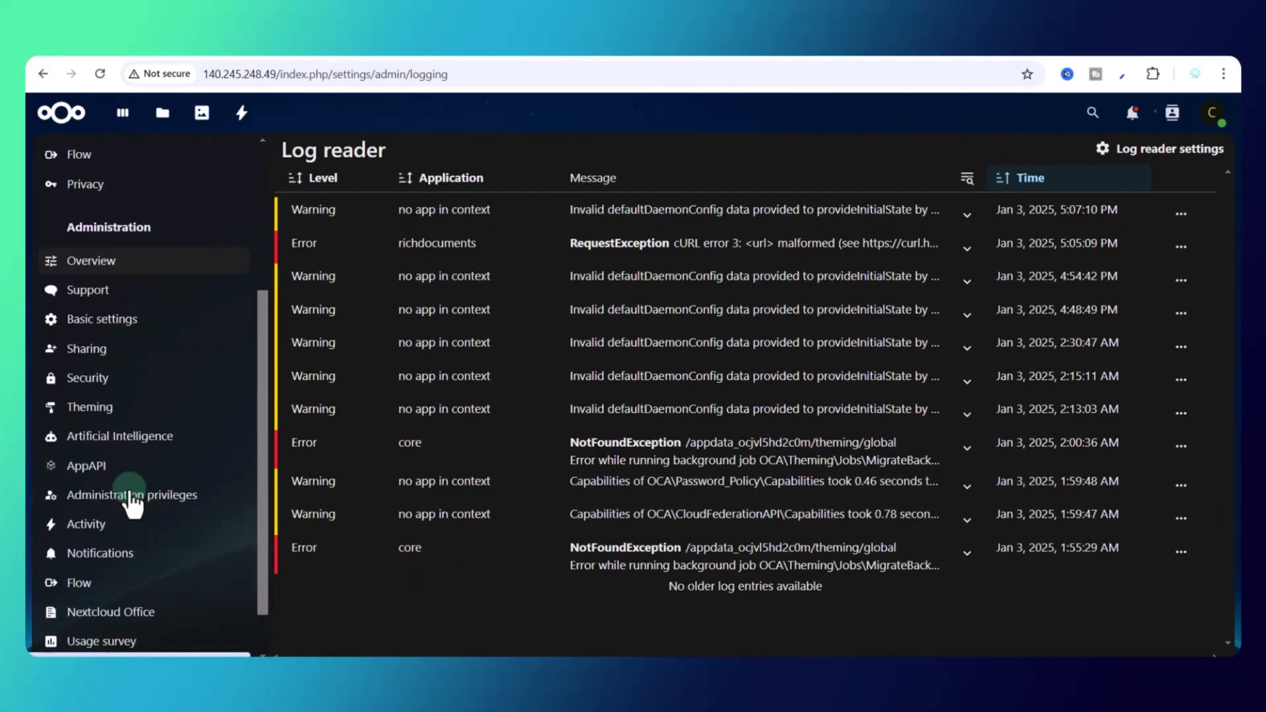
{"action": "left_click", "coordinate": [86, 404]}
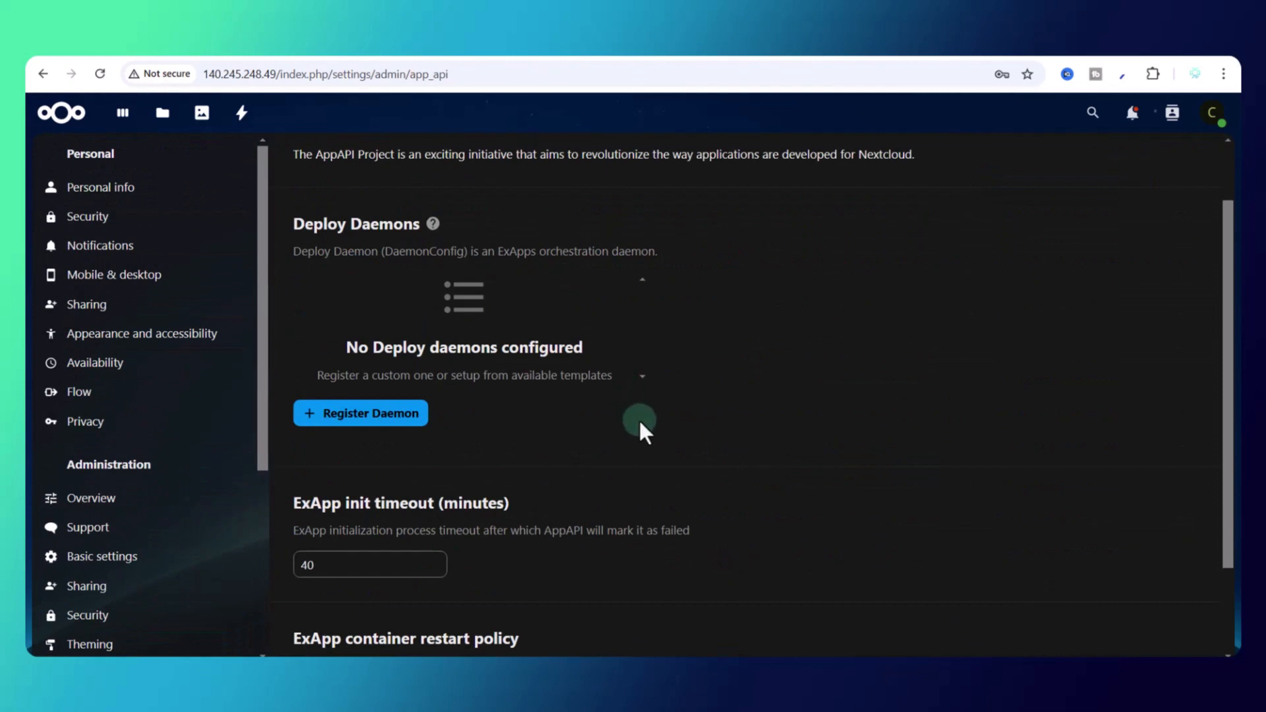
Step: Return to AppAPI and review the 40-minute init timeout and unless-stopped restart policy
{"action": "scroll", "coordinate": [640, 425], "scroll_direction": "up", "scroll_amount": 1}
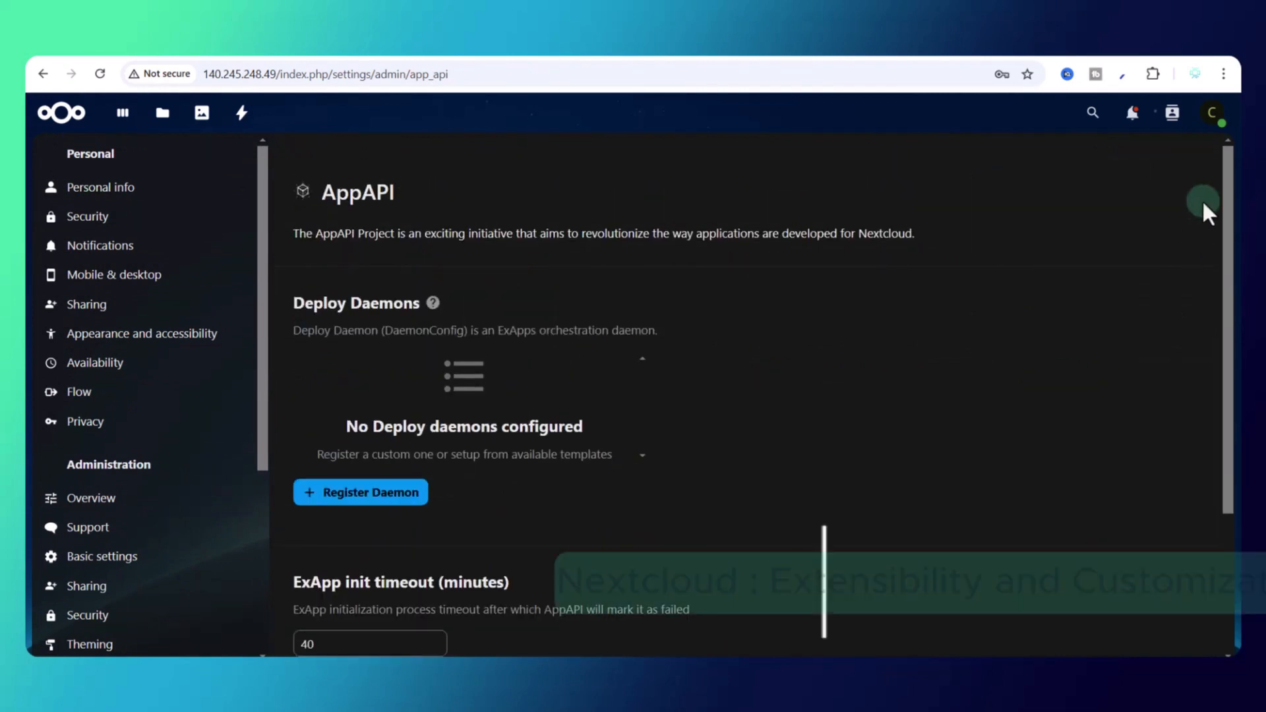
{"action": "left_click", "coordinate": [1212, 115]}
{"action": "left_click", "coordinate": [1060, 335]}
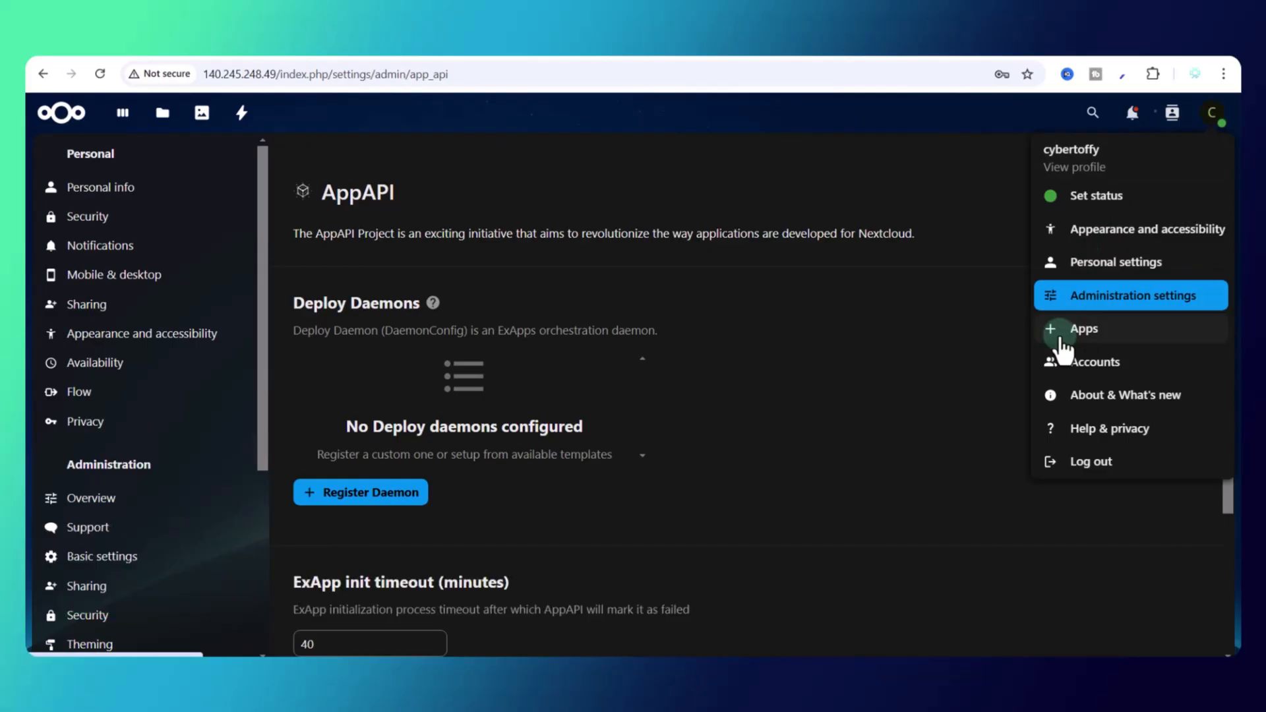
{"action": "scroll", "coordinate": [227, 432], "scroll_direction": "down", "scroll_amount": 3}
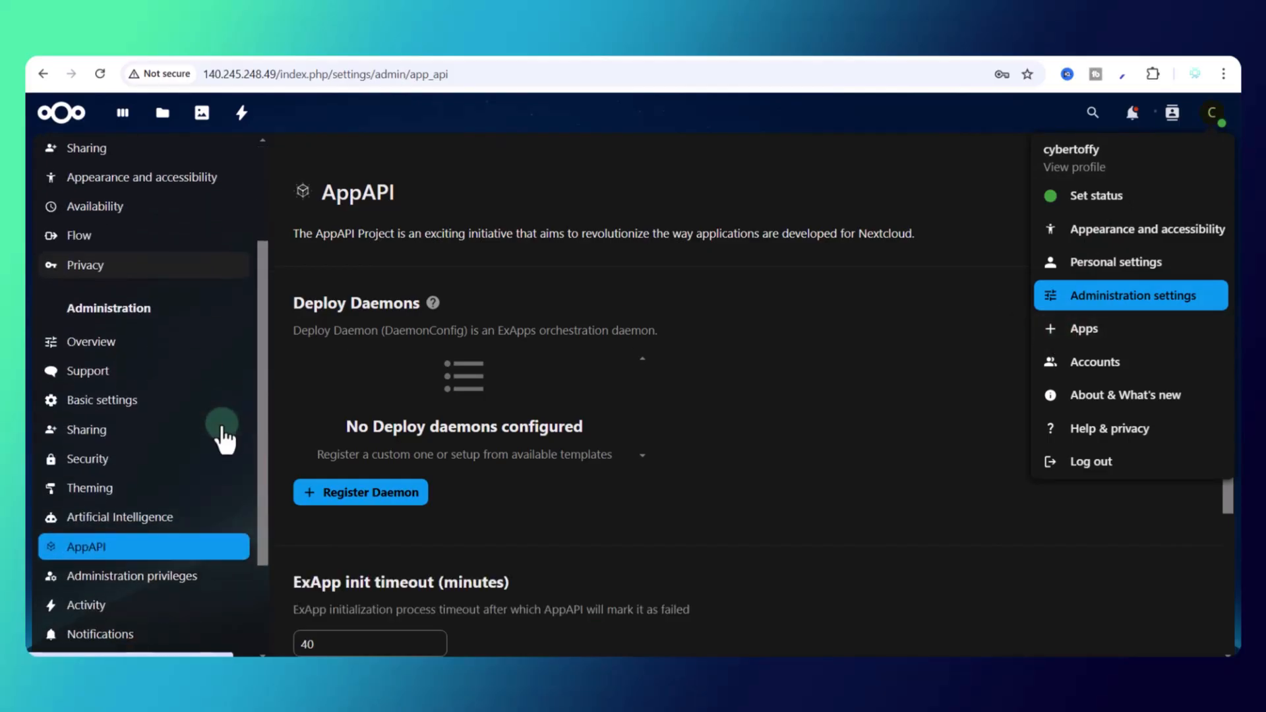
{"action": "left_click", "coordinate": [113, 554]}
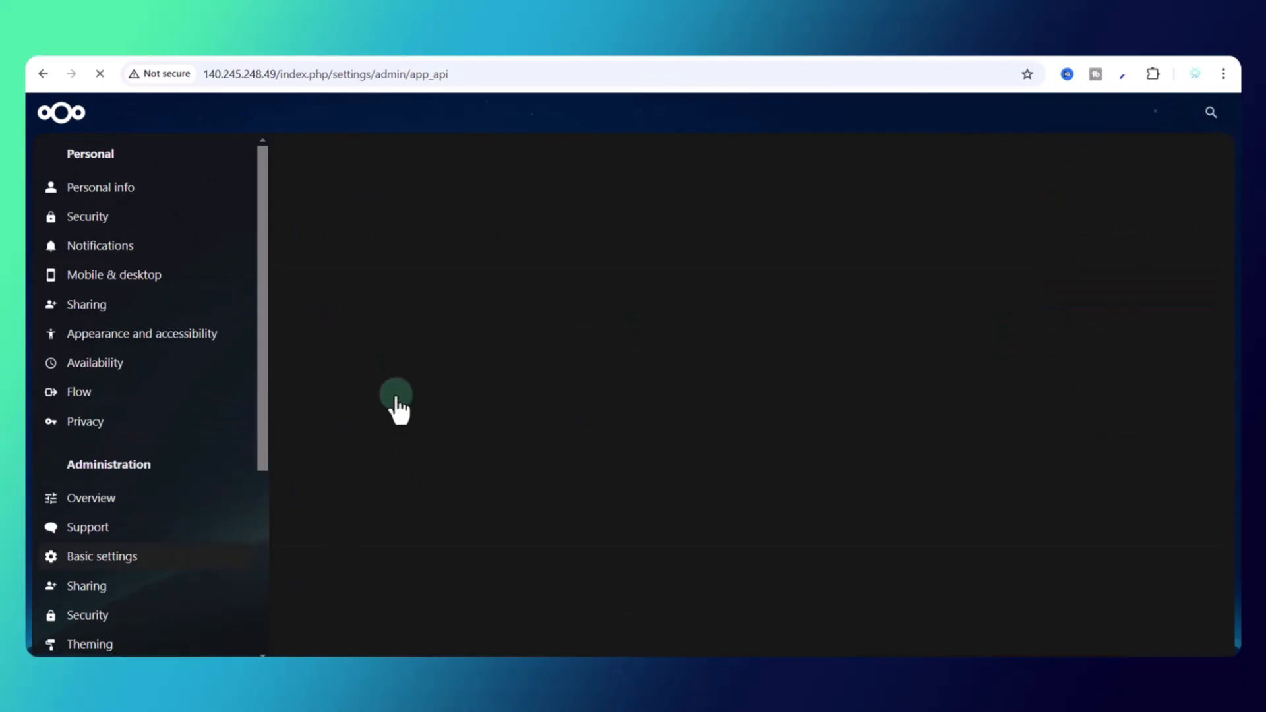
{"action": "scroll", "coordinate": [644, 454], "scroll_direction": "down", "scroll_amount": 3}
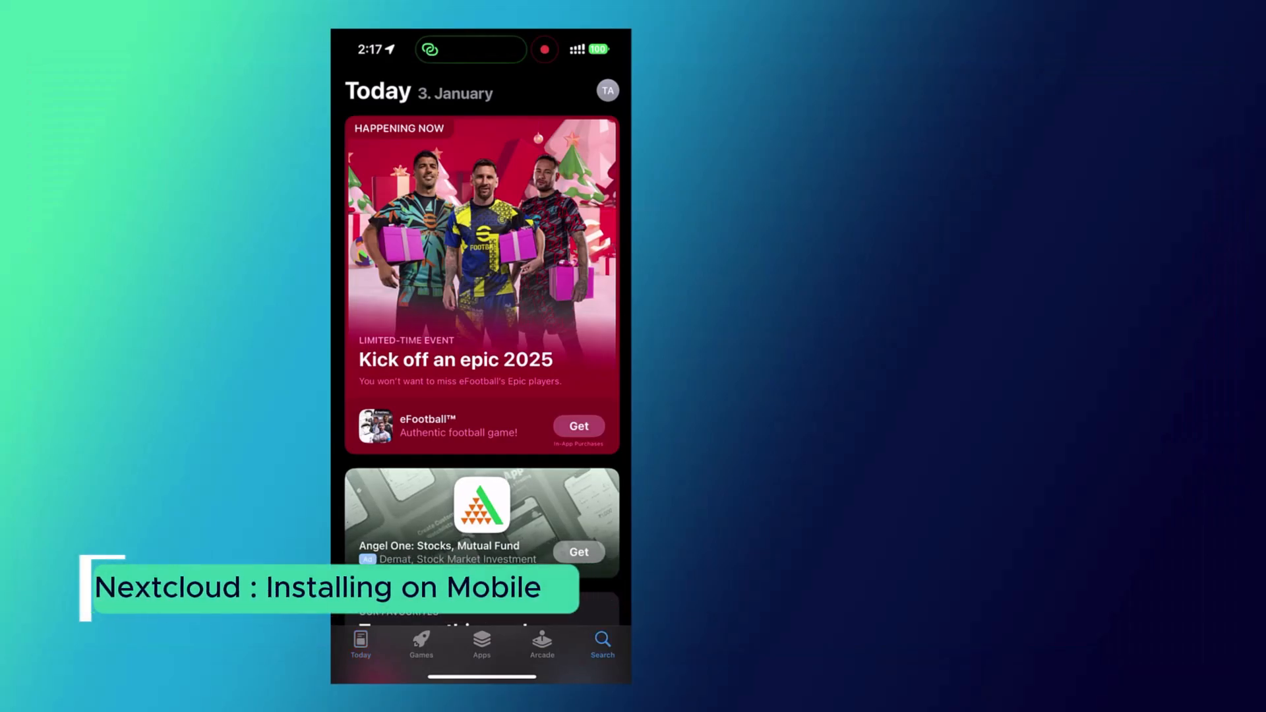
{"action": "left_click", "coordinate": [603, 643]}
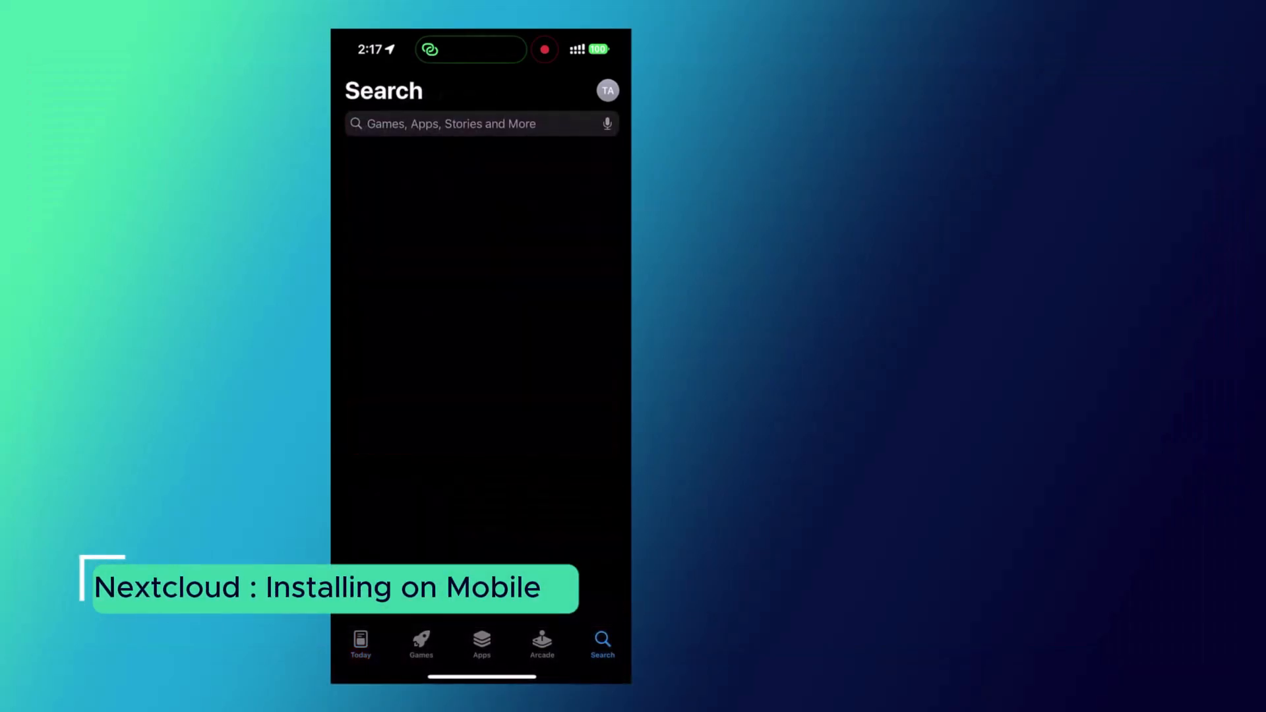
Step: Search the iOS App Store for 'nextcloud'
{"action": "left_click", "coordinate": [480, 123]}
{"action": "type", "text": "n"}
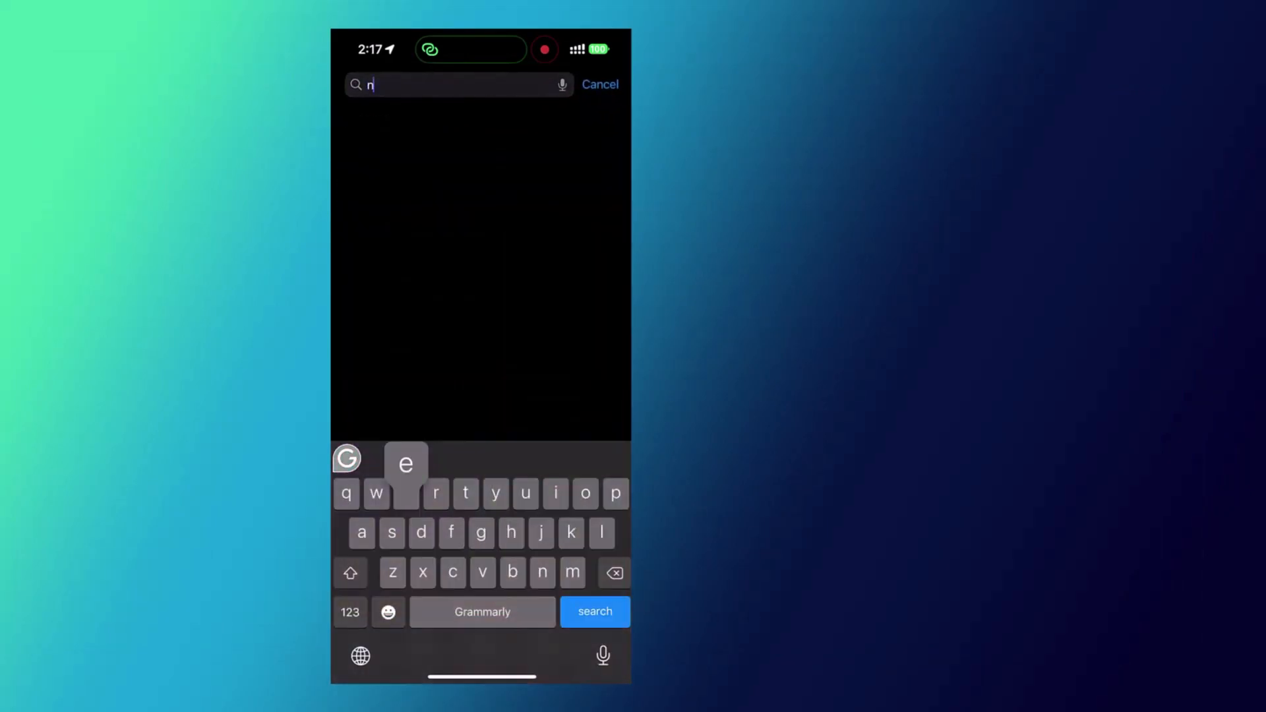
{"action": "type", "text": "extcloud"}
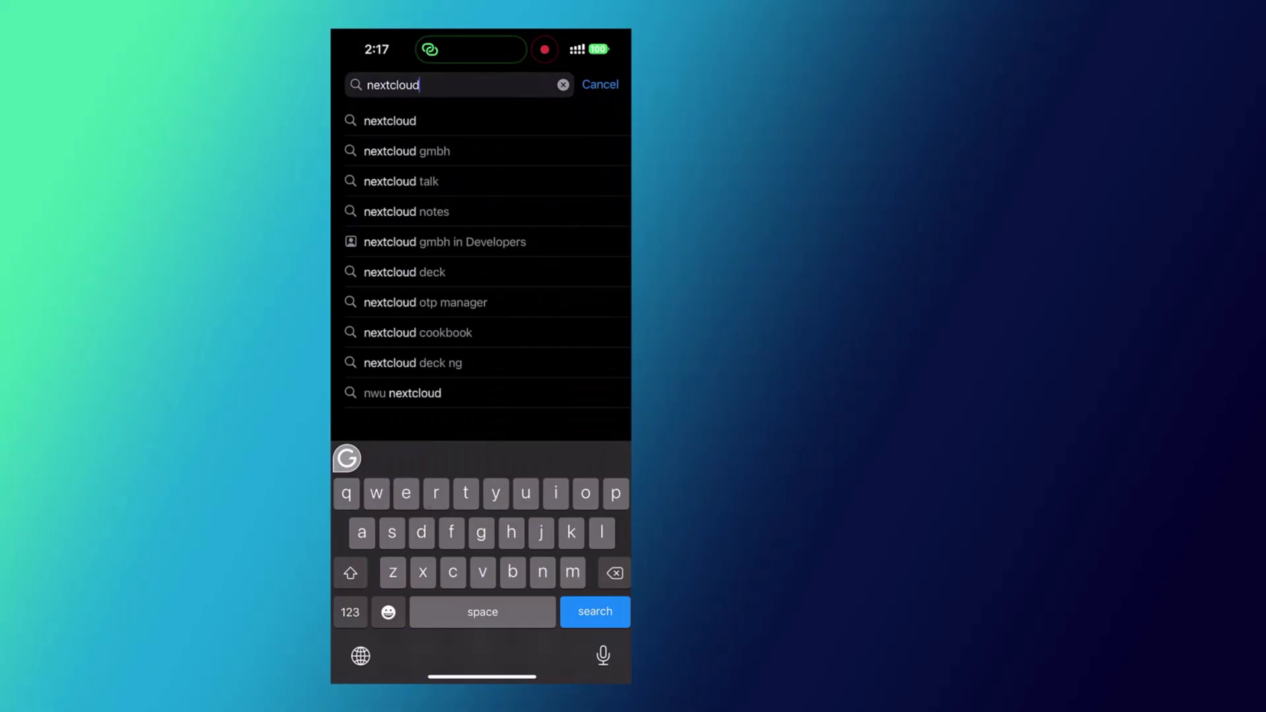
{"action": "key", "text": "Return"}
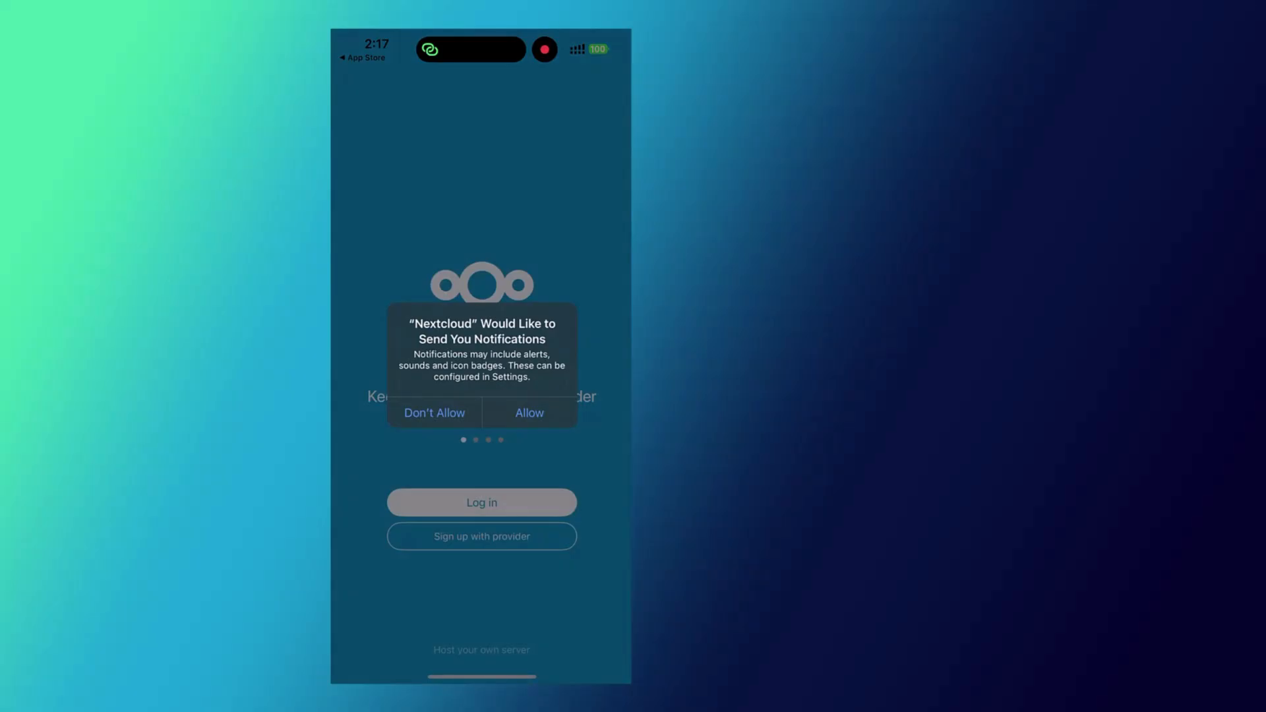
Step: Allow Nextcloud notifications and begin logging in to a server
{"action": "left_click", "coordinate": [529, 413]}
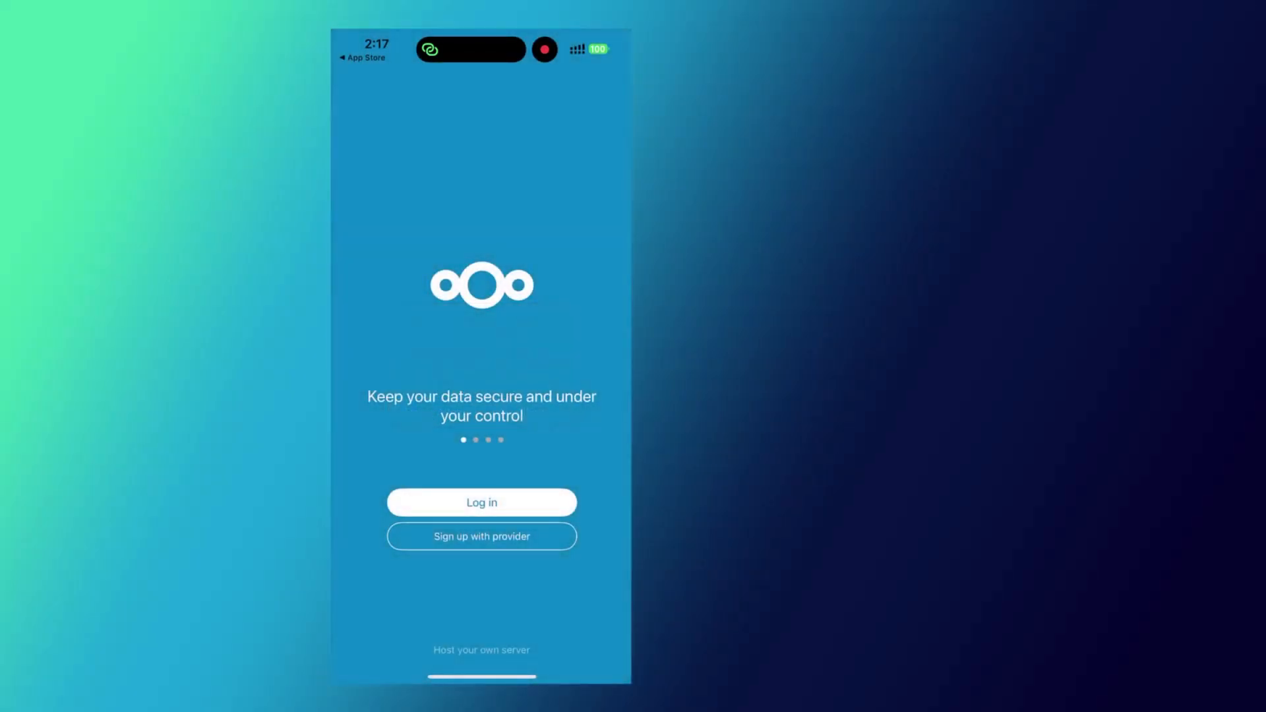
{"action": "left_click", "coordinate": [481, 502]}
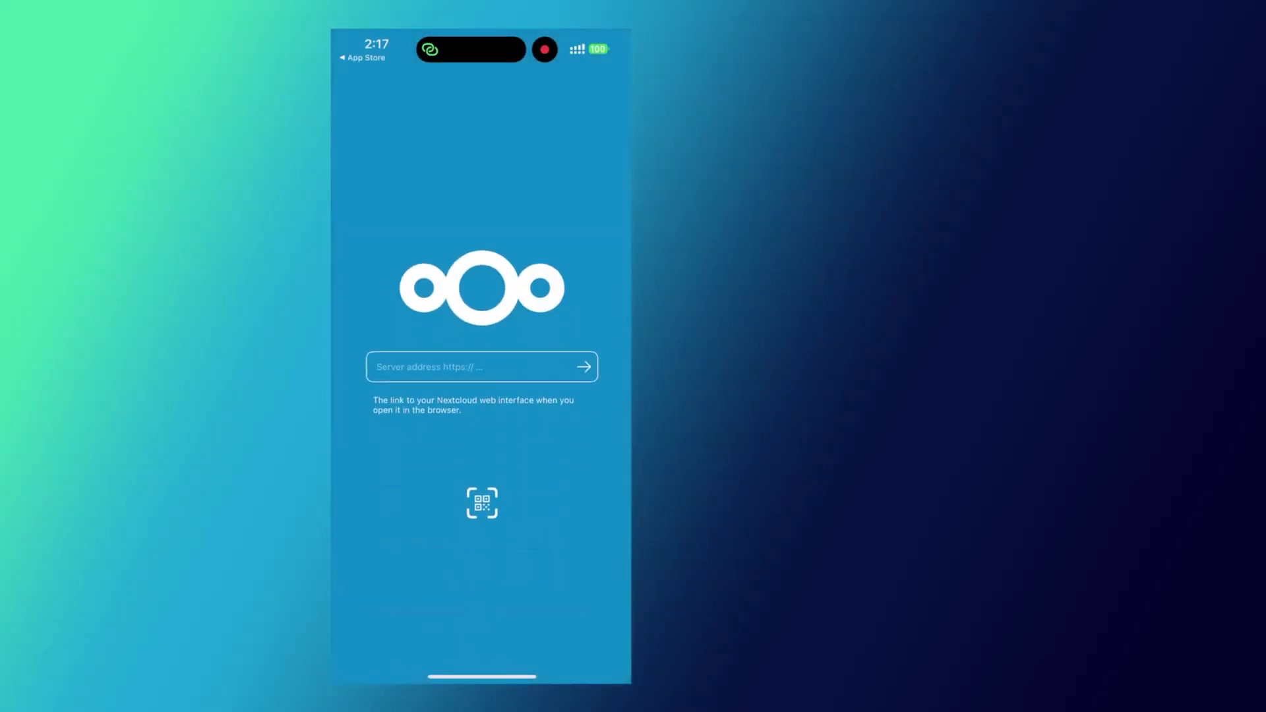
{"action": "left_click", "coordinate": [472, 368]}
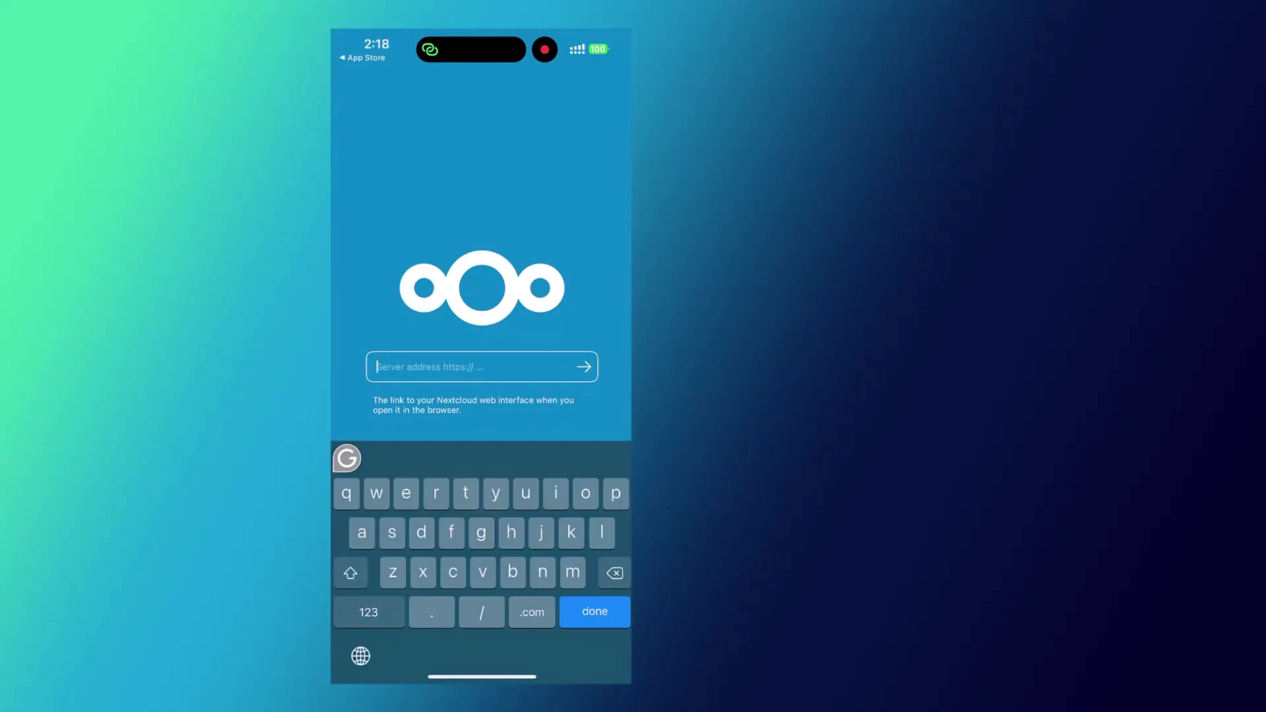
{"action": "left_click", "coordinate": [368, 612]}
{"action": "type", "text": "140.245.248.49"}
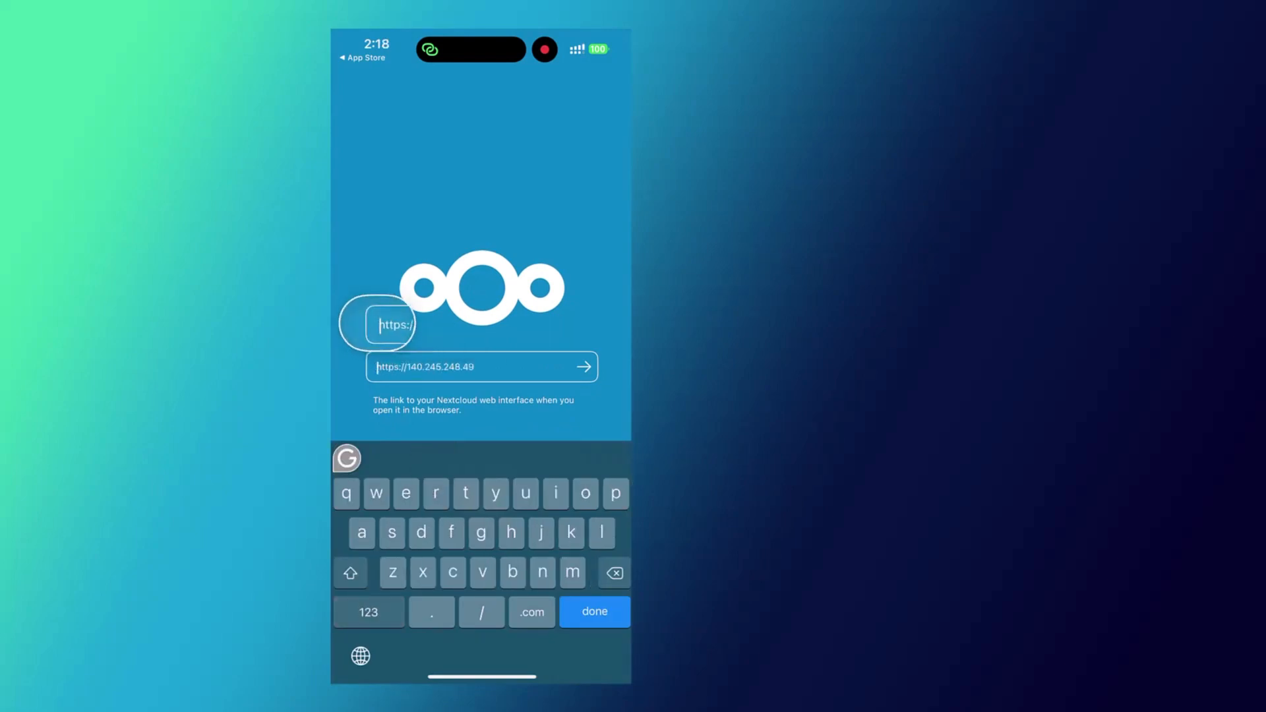
{"action": "left_click_drag", "start_coordinate": [378, 367], "coordinate": [399, 367]}
{"action": "key", "text": "BackSpace"}
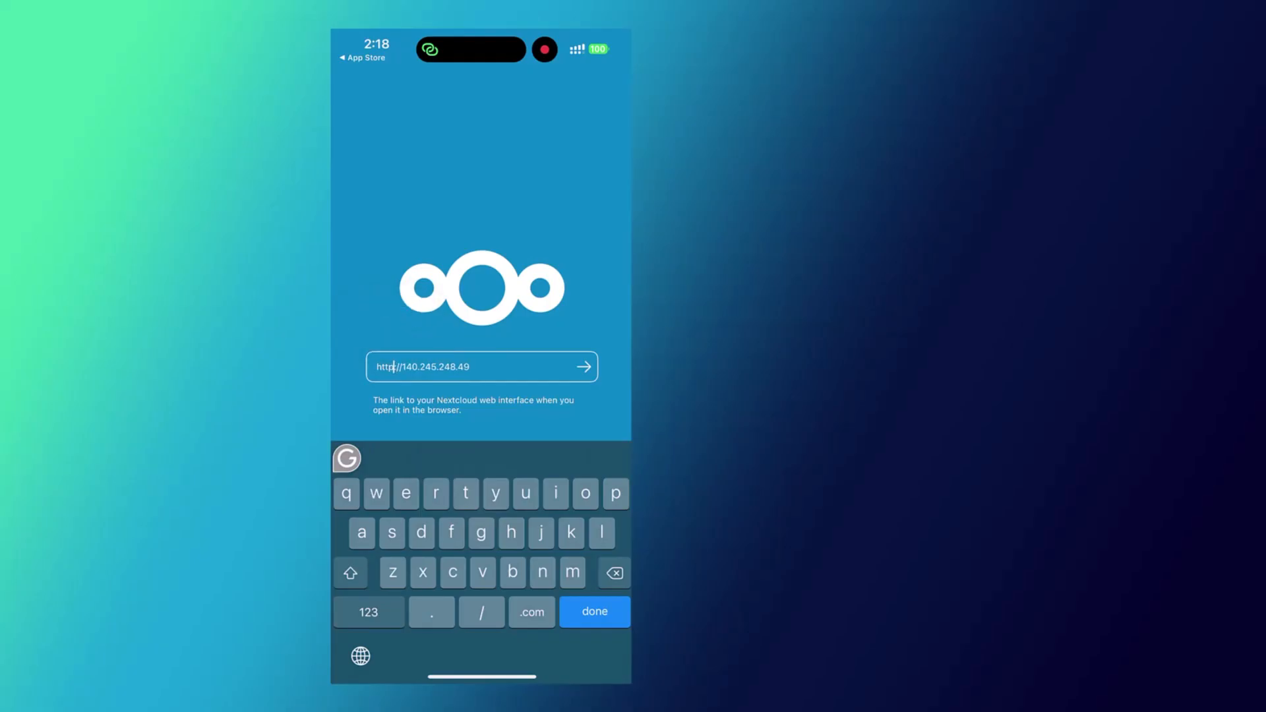
{"action": "left_click", "coordinate": [584, 367]}
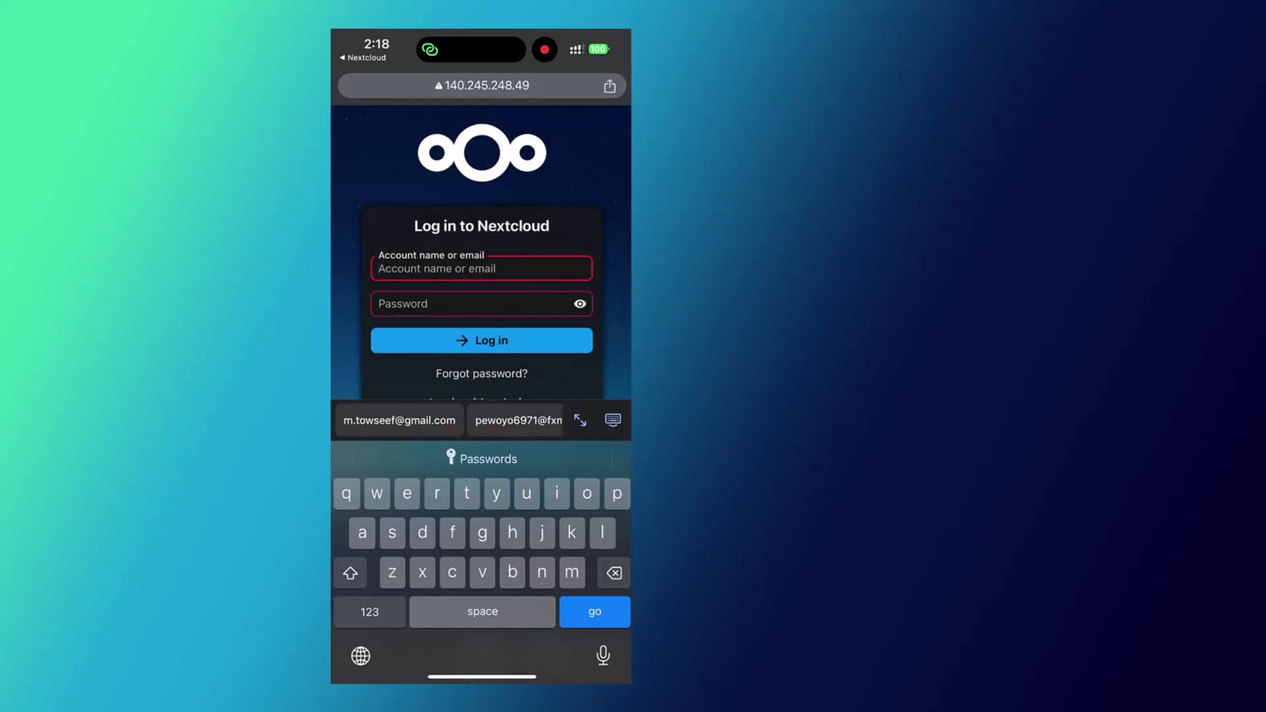
{"action": "type", "text": "cybertoffy"}
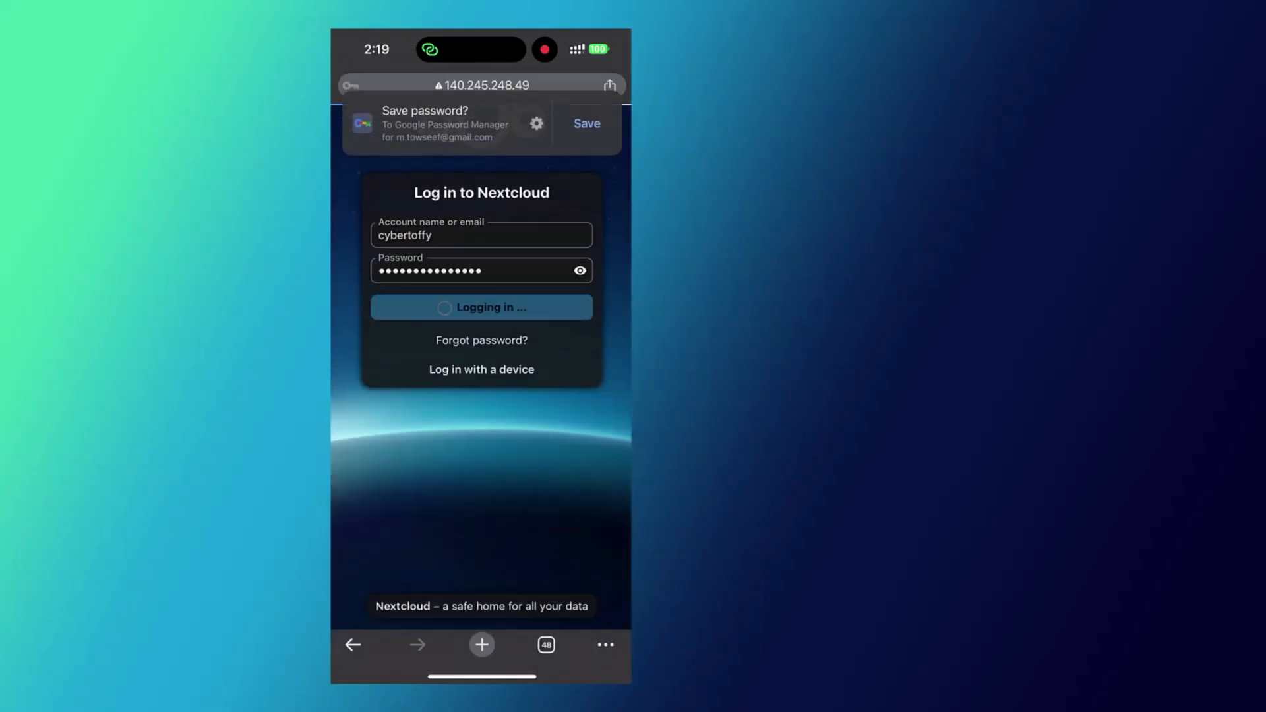
{"action": "left_click", "coordinate": [587, 131]}
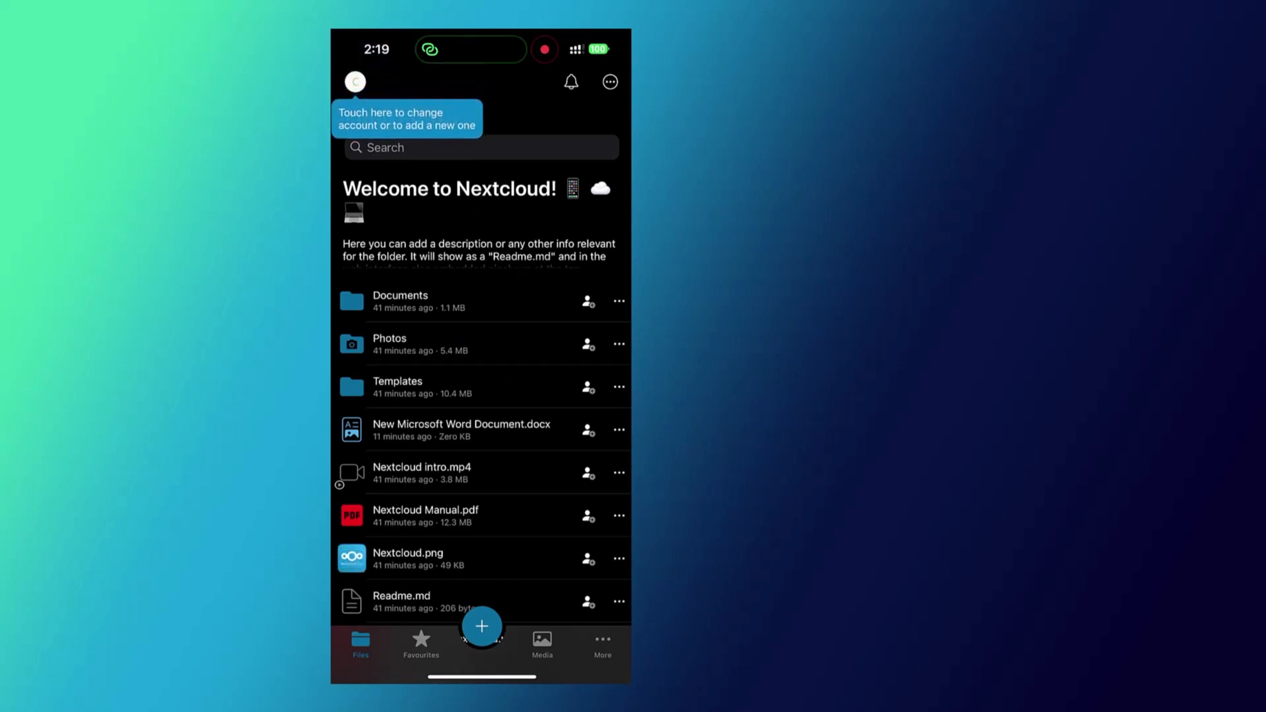
Step: Download and view Nextcloud Manual.pdf, then close it
{"action": "scroll", "coordinate": [482, 409], "scroll_direction": "down", "scroll_amount": 2}
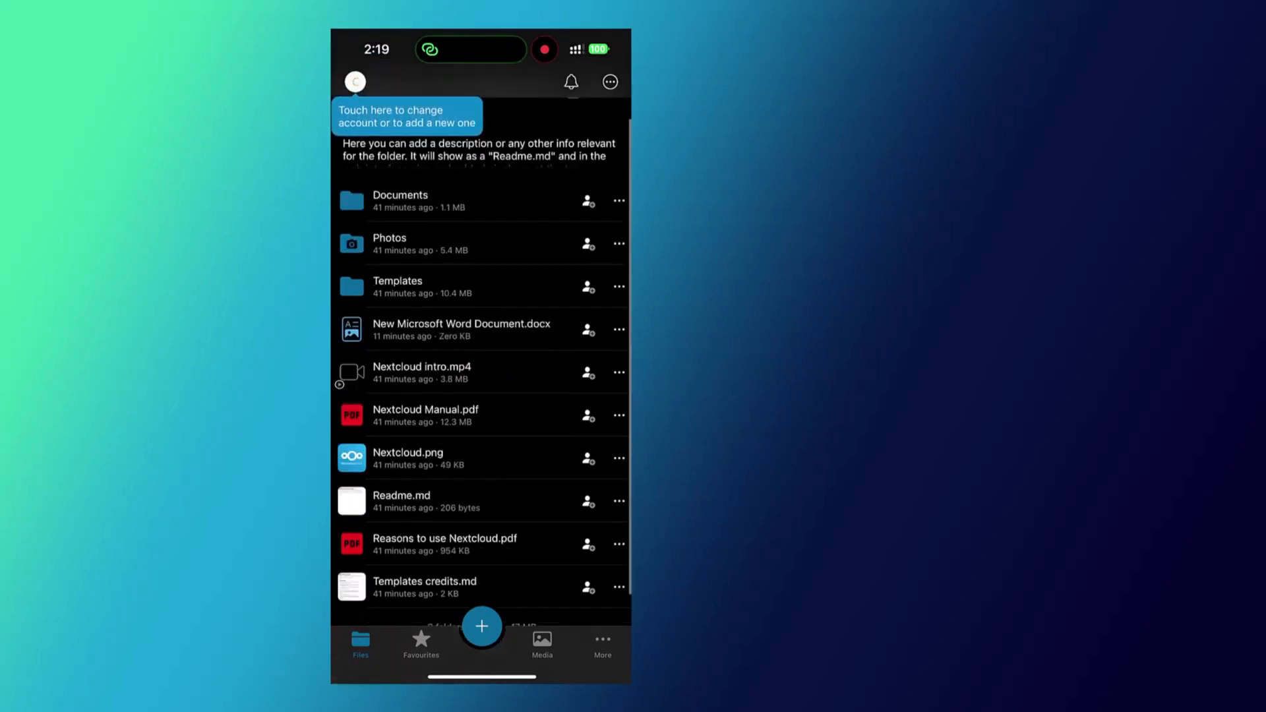
{"action": "scroll", "coordinate": [481, 409], "scroll_direction": "up", "scroll_amount": 3}
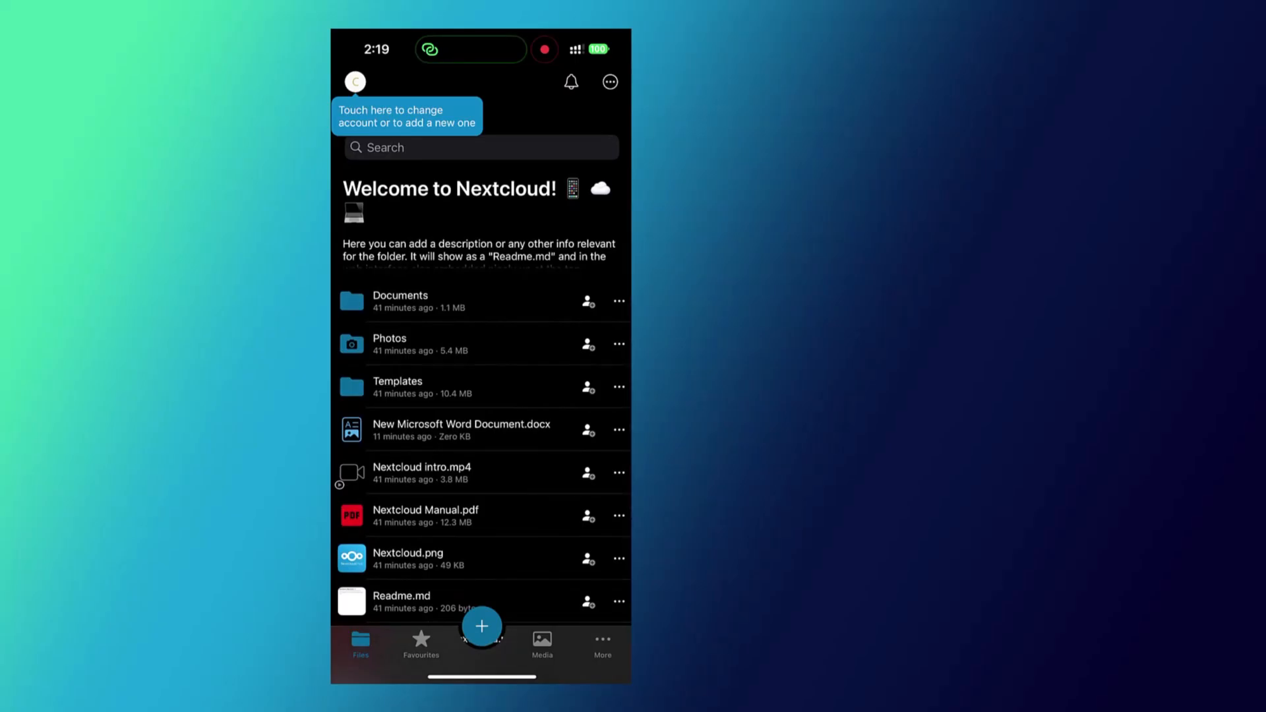
{"action": "left_click", "coordinate": [461, 430]}
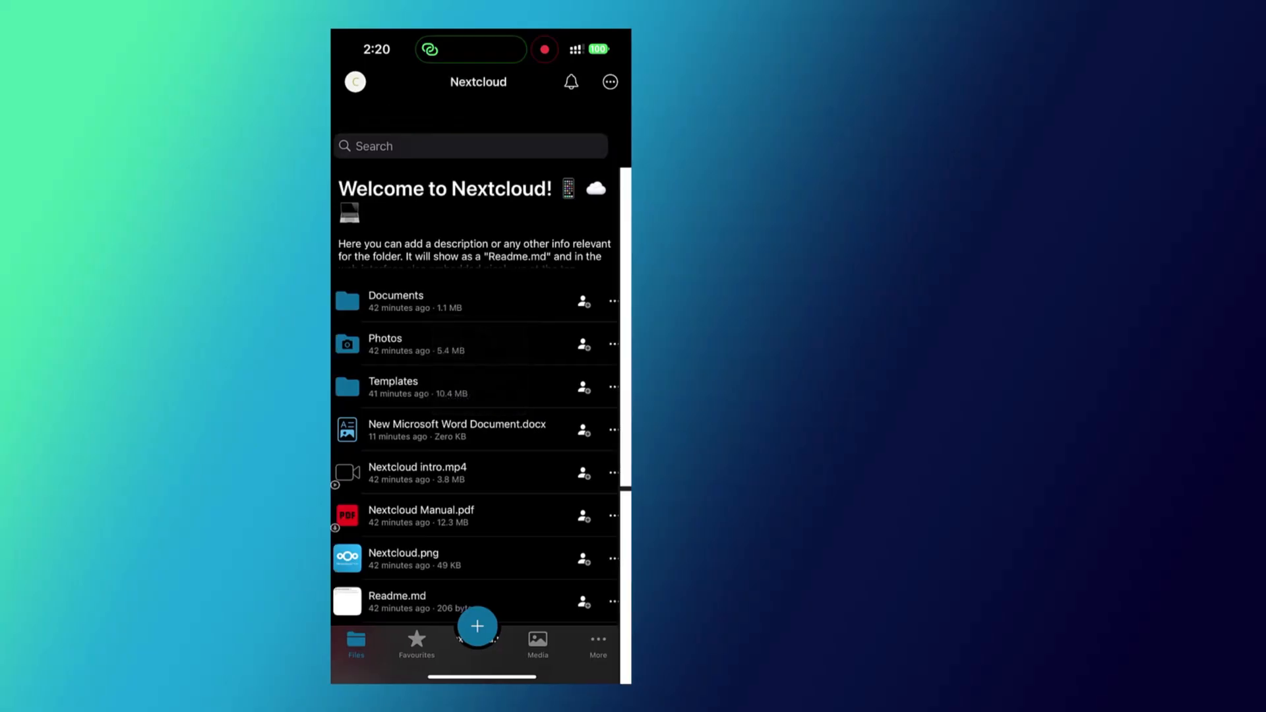
{"action": "scroll", "coordinate": [481, 389], "scroll_direction": "down", "scroll_amount": 10}
{"action": "scroll", "coordinate": [482, 389], "scroll_direction": "up", "scroll_amount": 10}
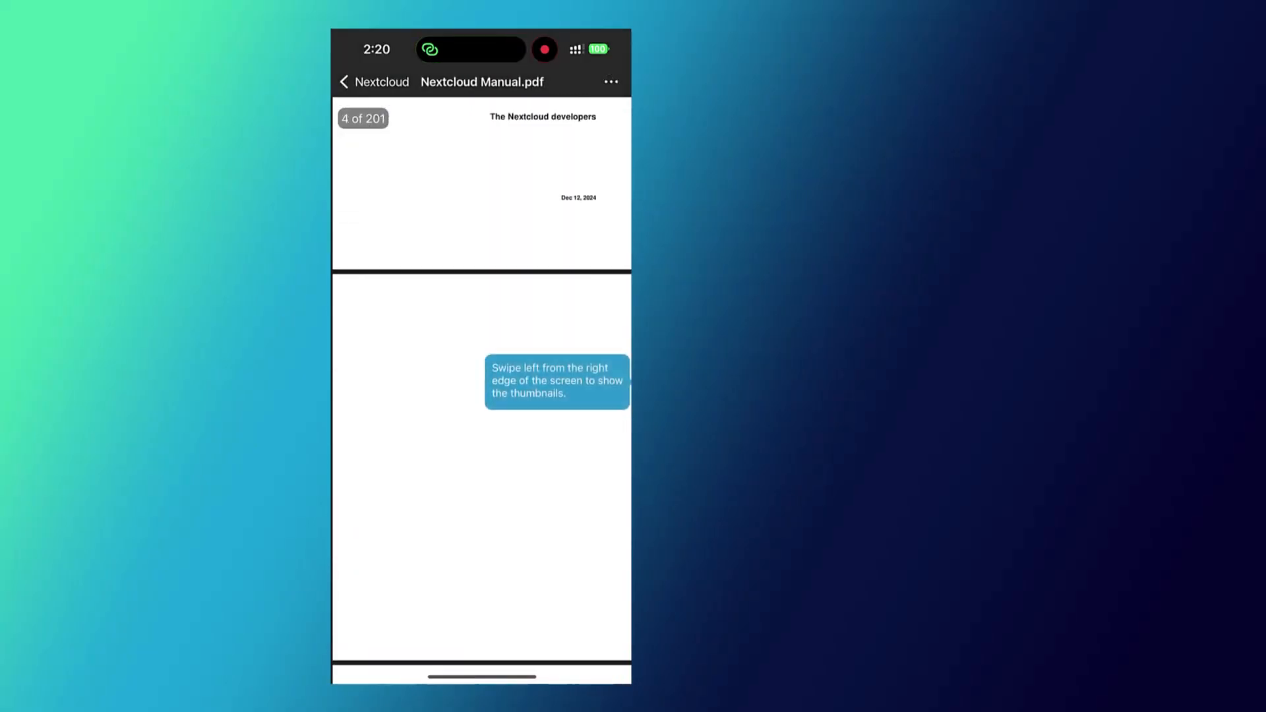
{"action": "left_click", "coordinate": [374, 81]}
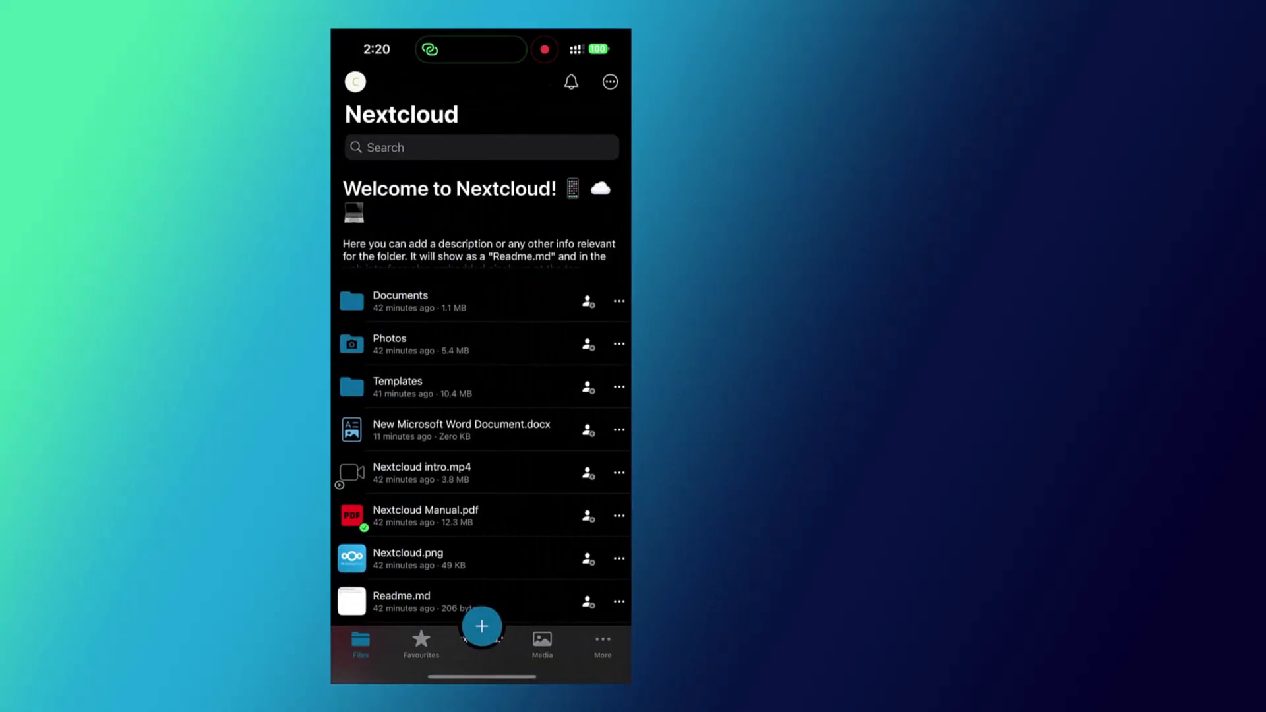
Step: Check the upload/create options, then show the More page with 33.9 MB of 93.7 GB used
{"action": "scroll", "coordinate": [482, 389], "scroll_direction": "down", "scroll_amount": 5}
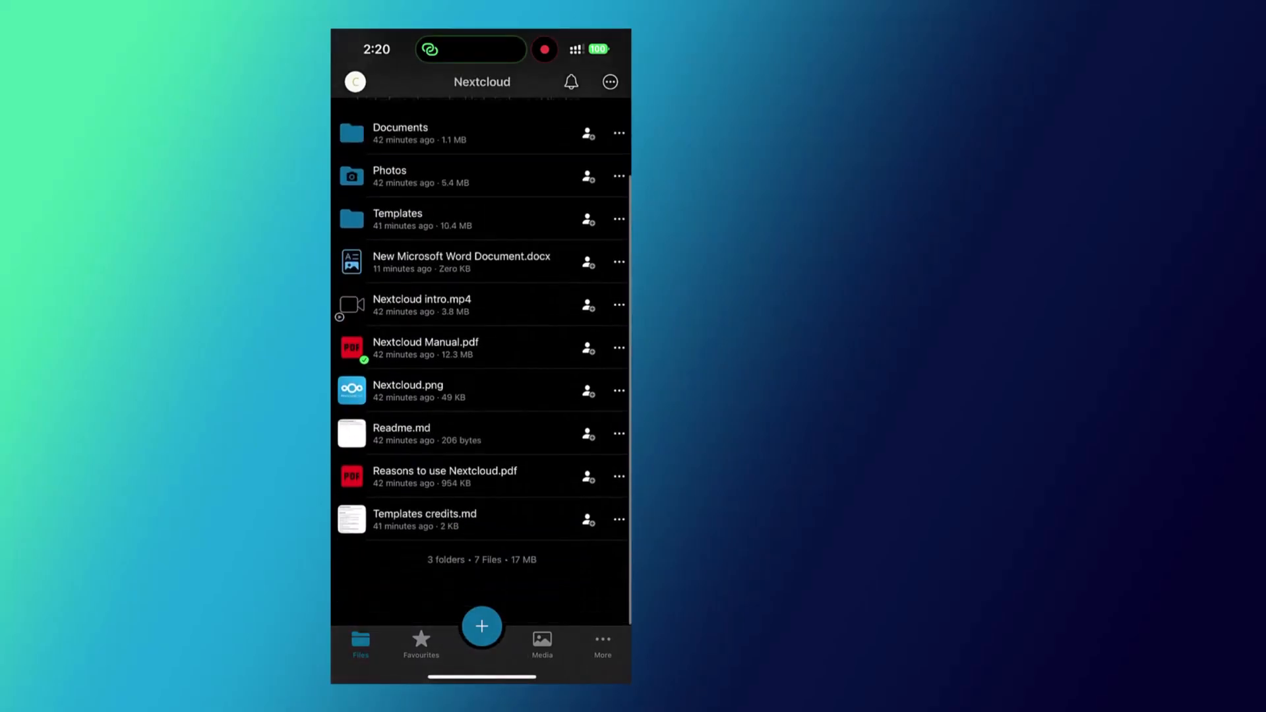
{"action": "scroll", "coordinate": [481, 389], "scroll_direction": "up", "scroll_amount": 5}
{"action": "left_click", "coordinate": [481, 626]}
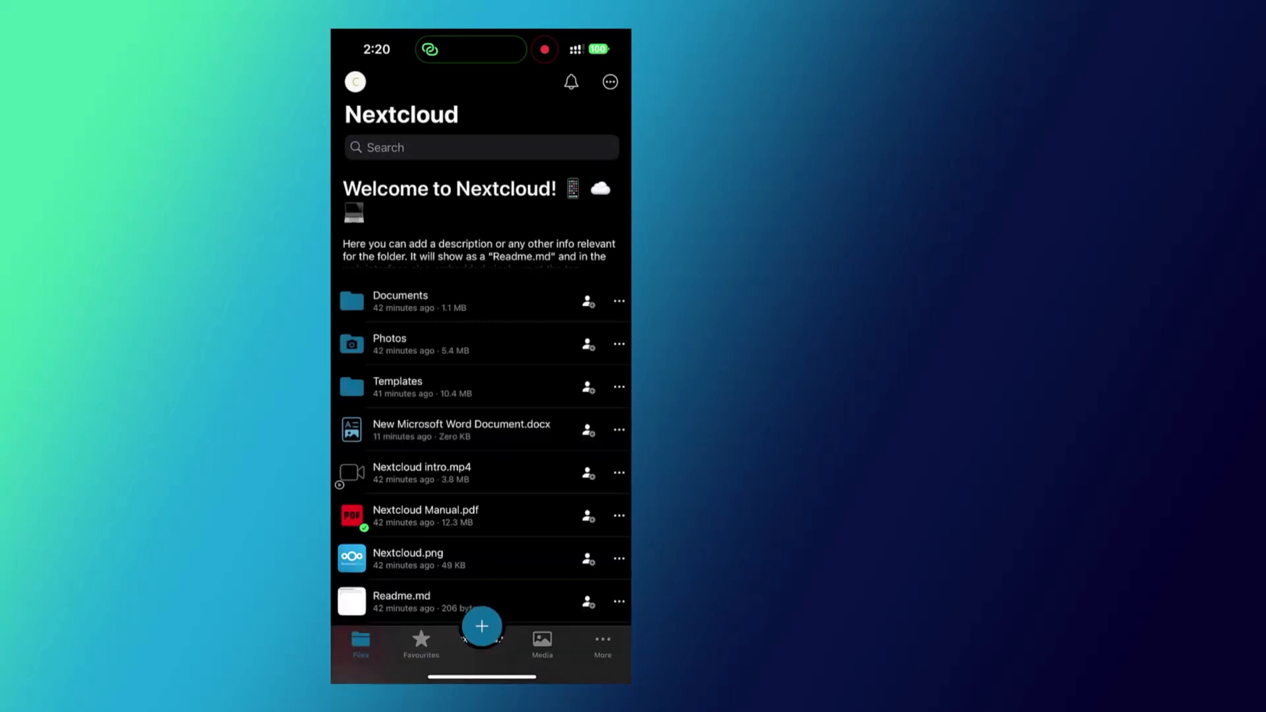
{"action": "left_click", "coordinate": [603, 644]}
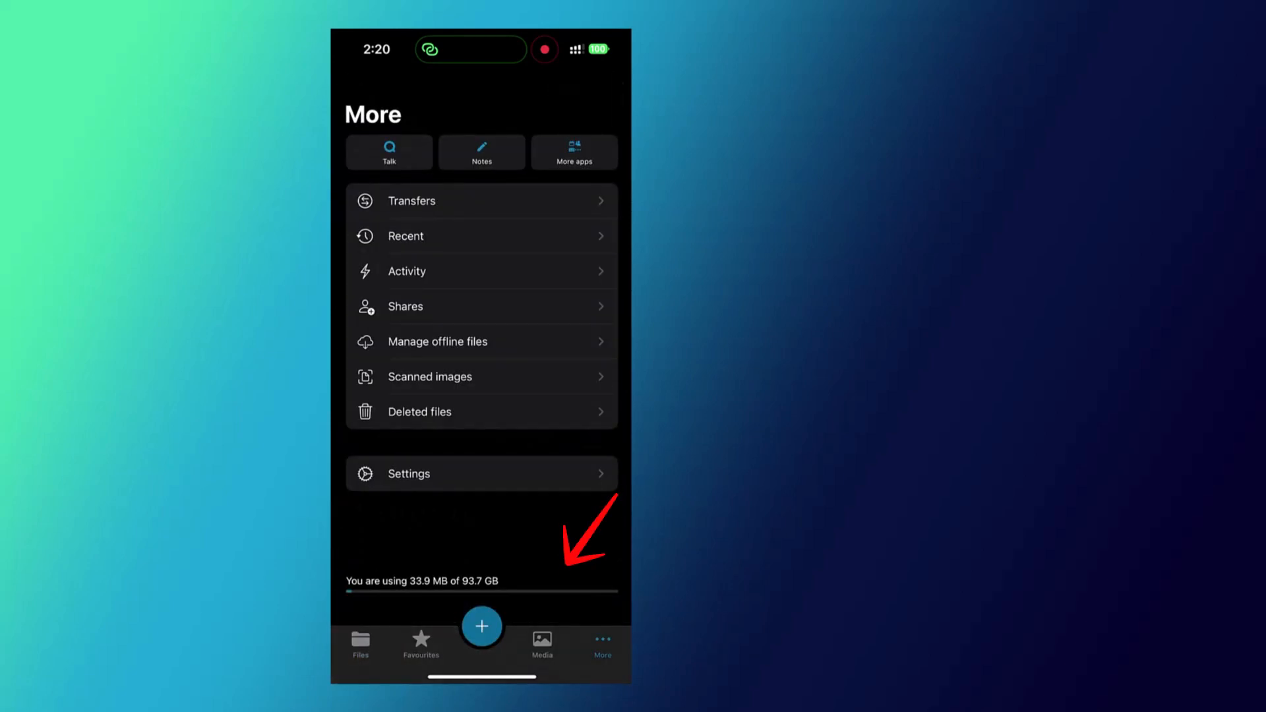